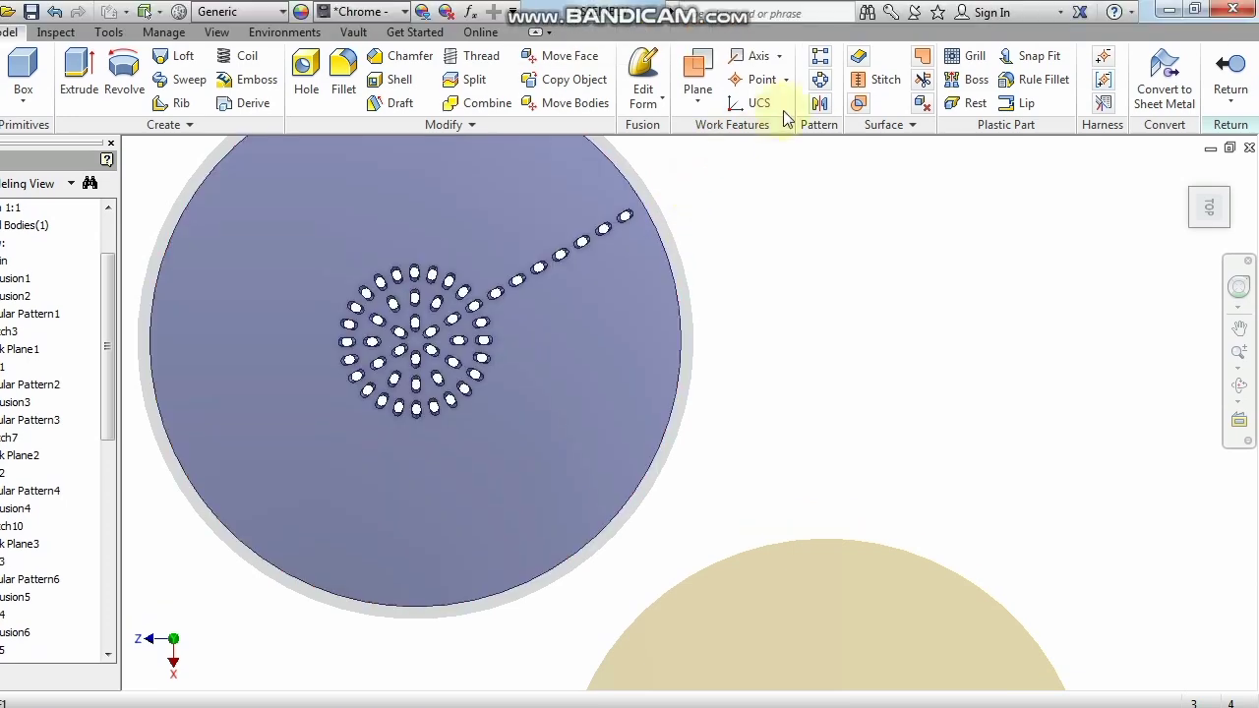
# Examine the concentric rings and the slanted row of slots on the perforated disc from above.
pyautogui.click(819, 44)
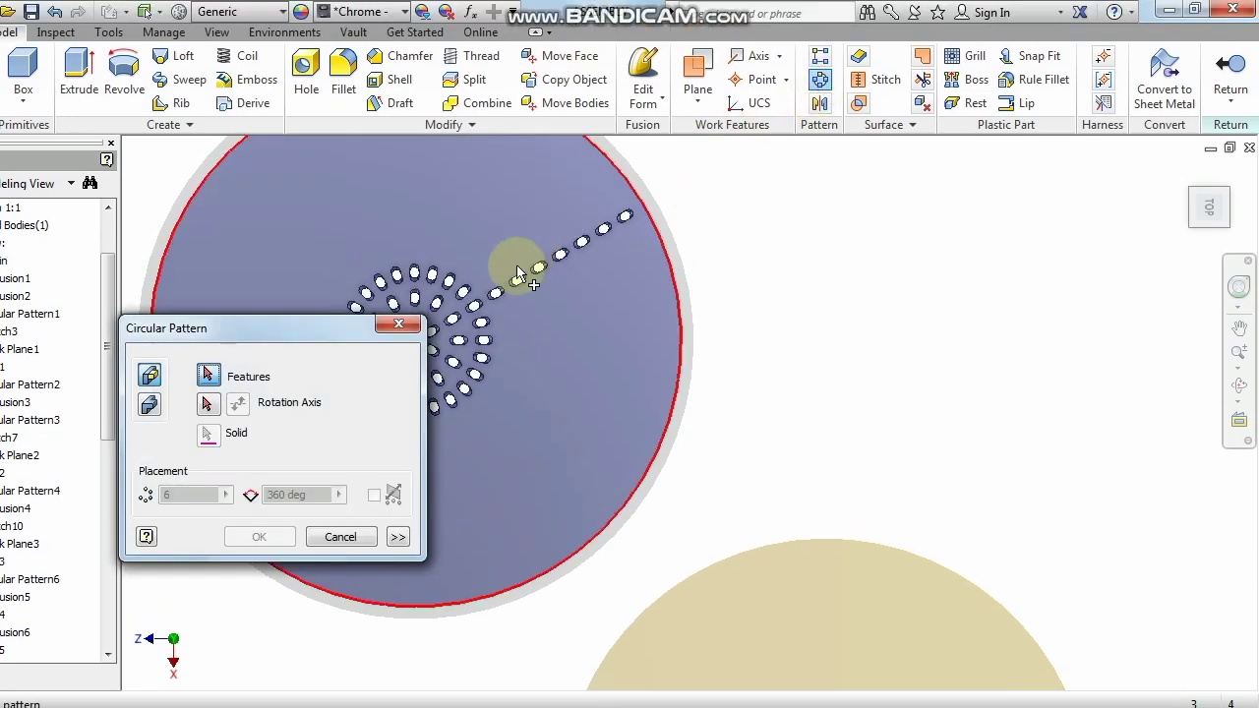
pyautogui.click(411, 329)
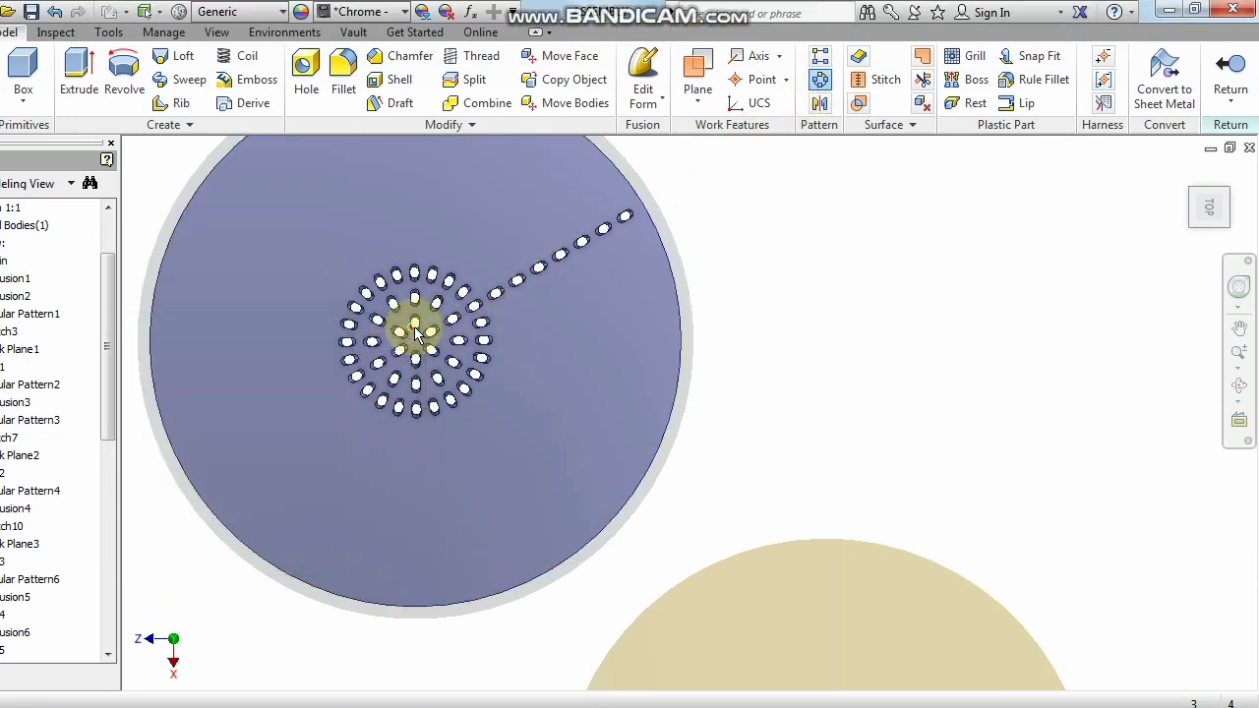
pyautogui.scroll(-3, 413, 326)
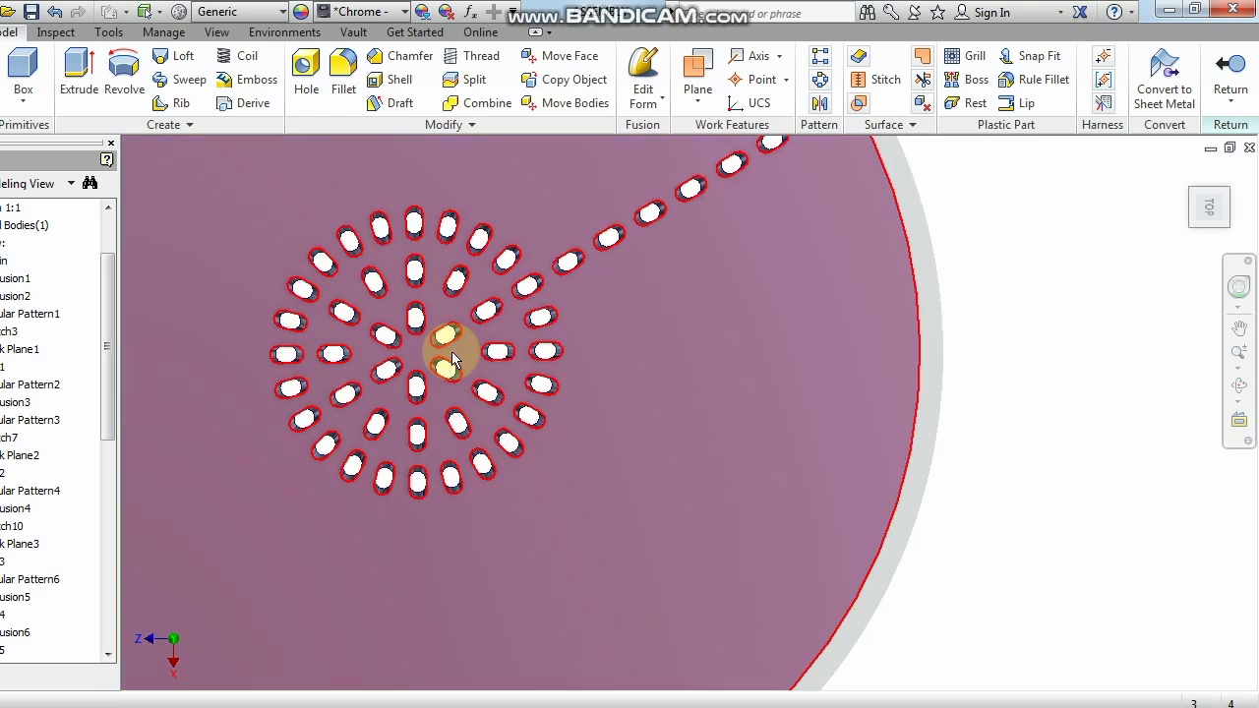
pyautogui.scroll(2, 451, 353)
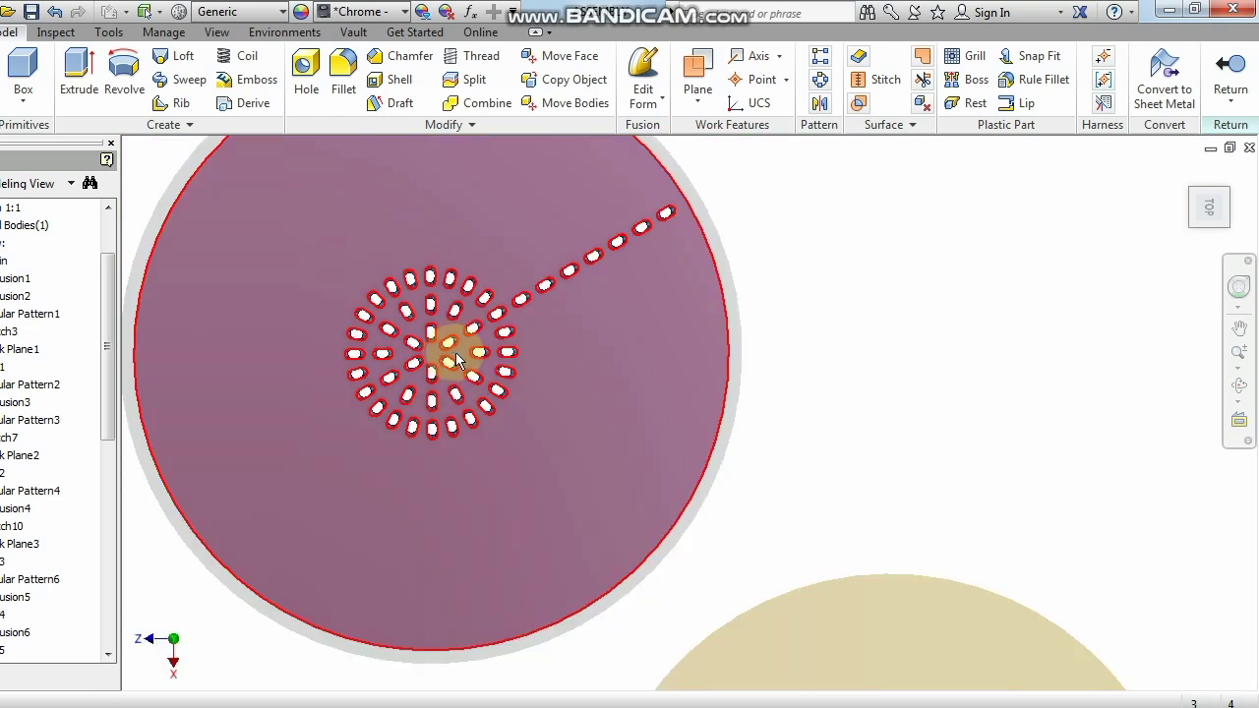
pyautogui.scroll(3, 534, 353)
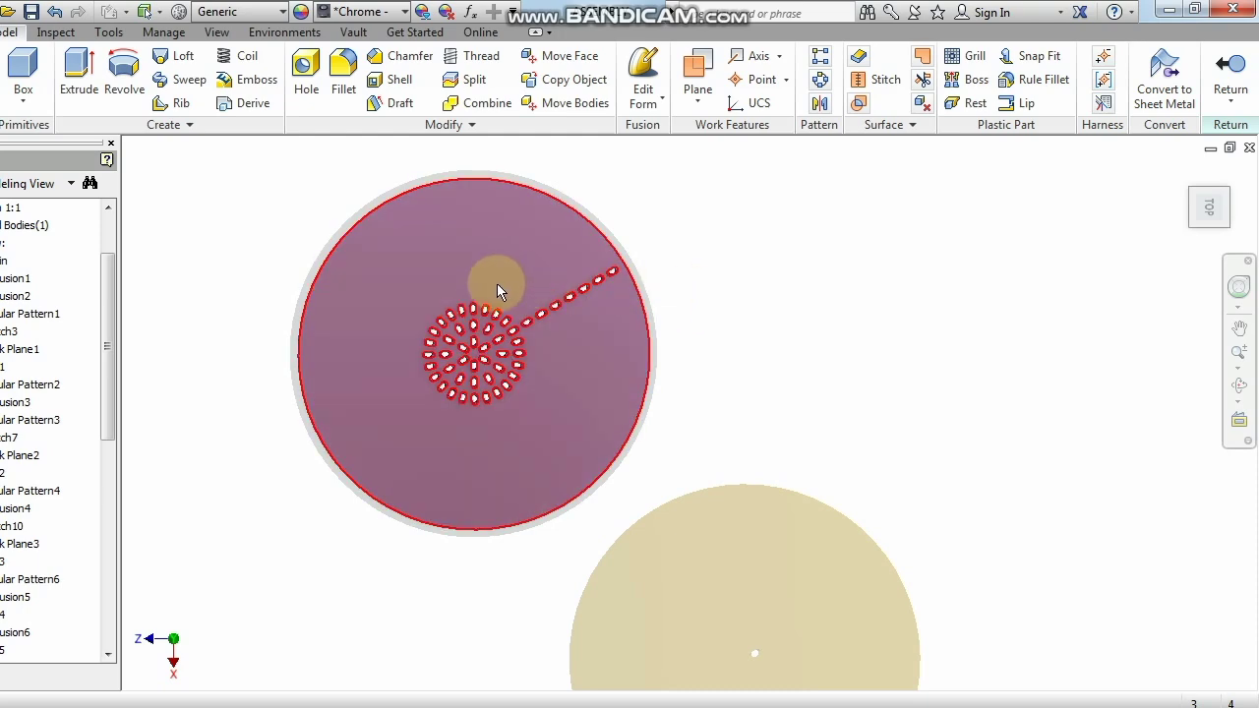
pyautogui.scroll(-3, 497, 283)
pyautogui.scroll(3, 593, 347)
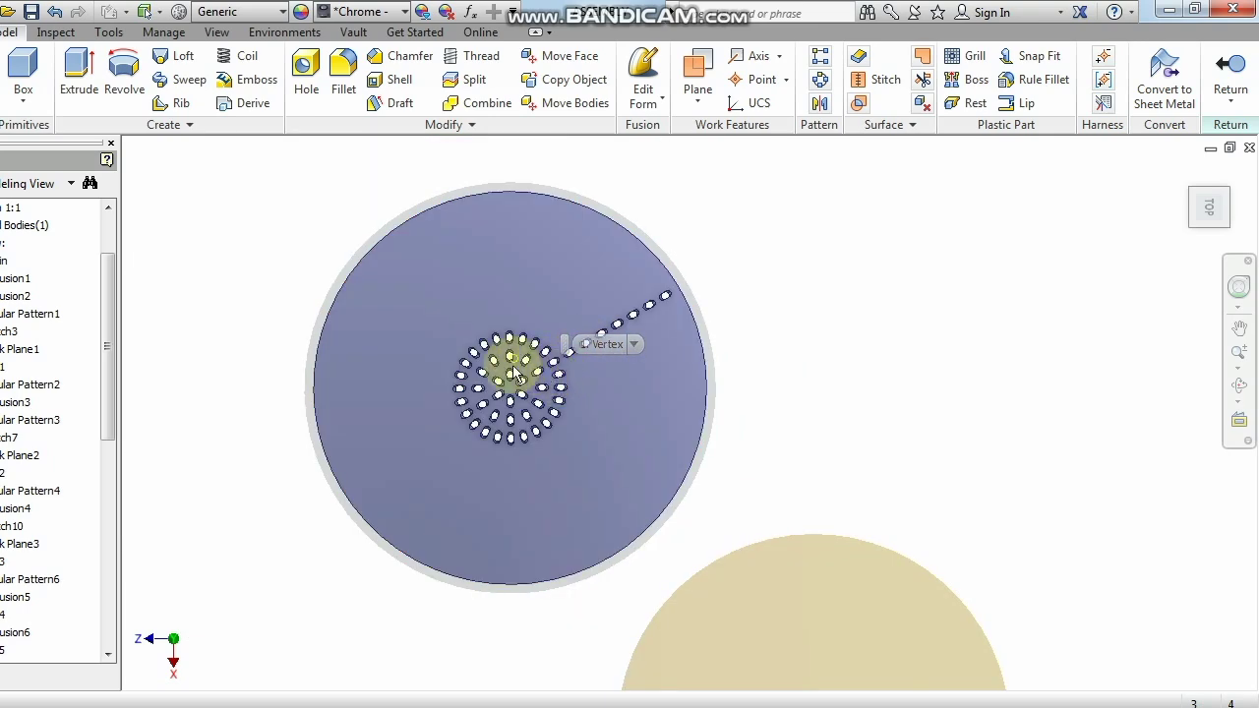
pyautogui.scroll(-3, 511, 362)
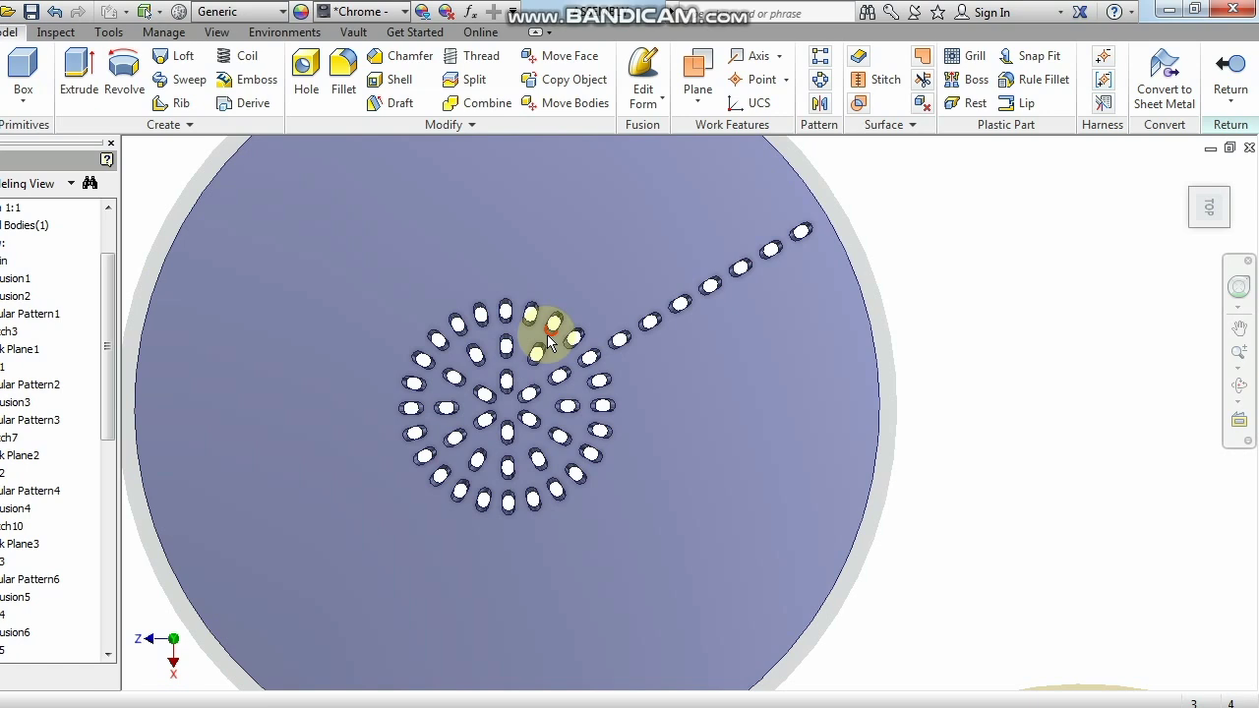
pyautogui.scroll(3, 549, 341)
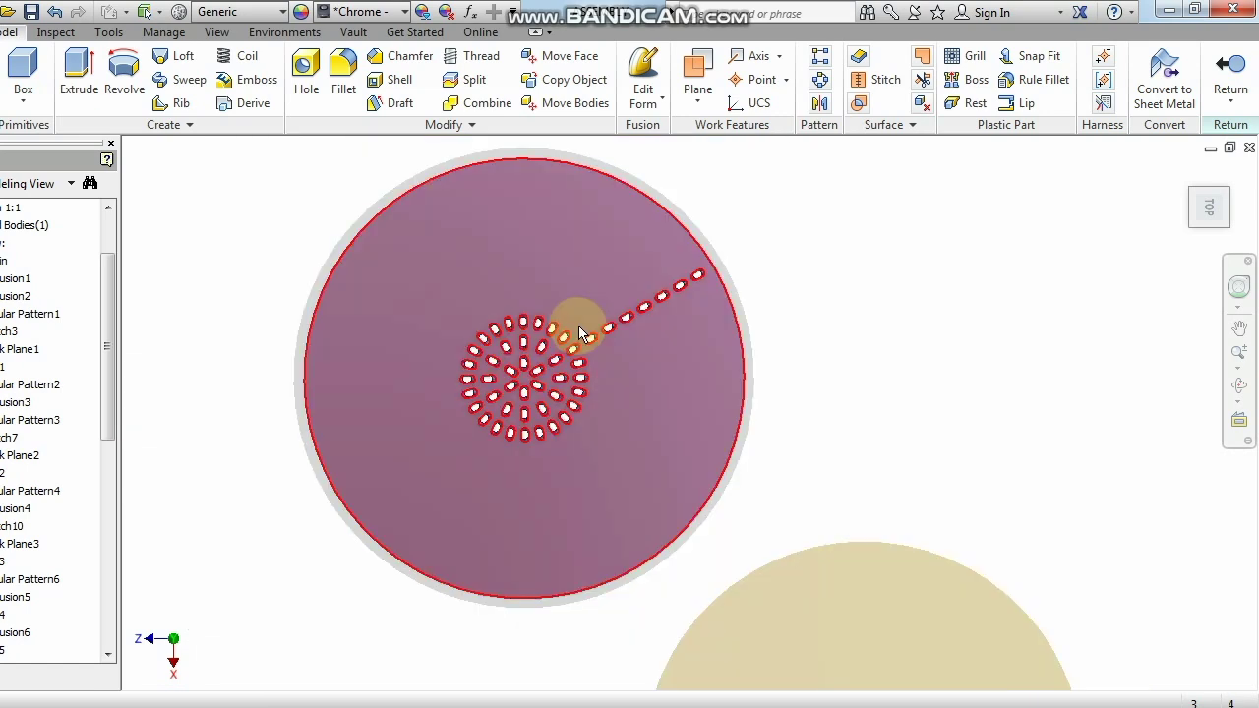
# Inspect the tapered walls of the slots on the perforated disc from an oblique angle and from the top view.
pyautogui.click(1210, 222)
pyautogui.click(1239, 385)
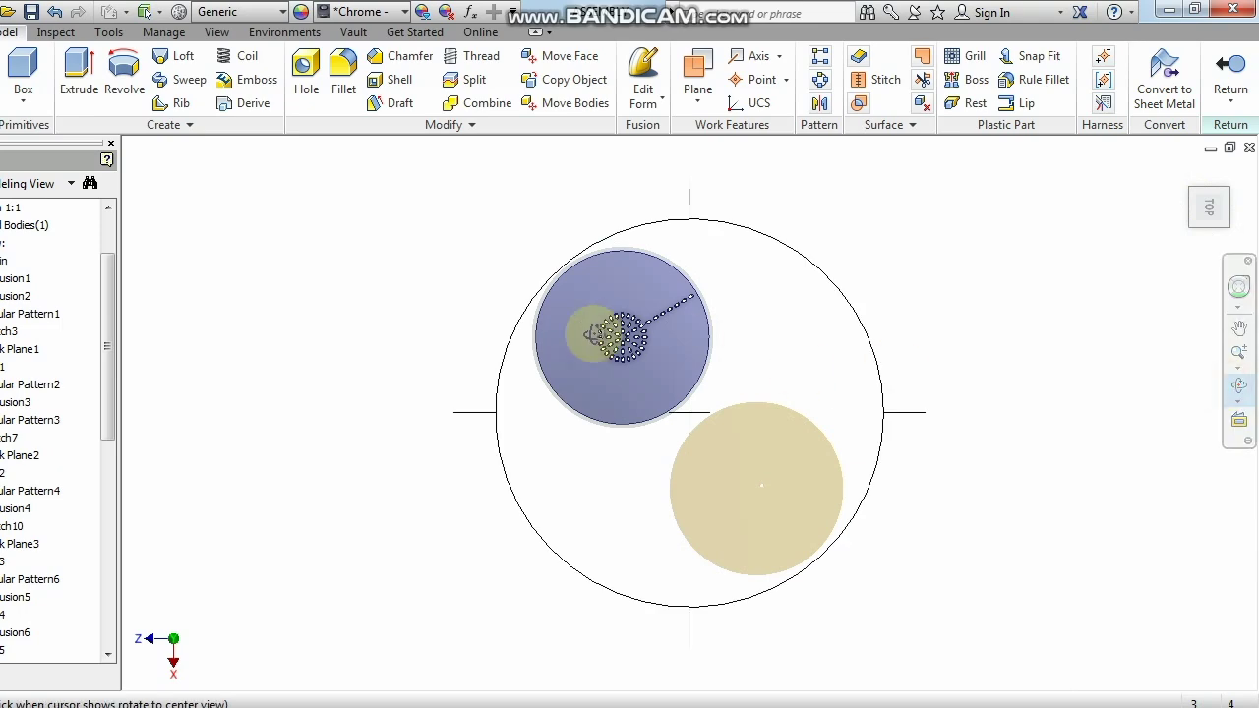
pyautogui.scroll(-5, 640, 317)
pyautogui.moveTo(703, 374); pyautogui.dragTo(716, 231)
pyautogui.scroll(-5, 704, 398)
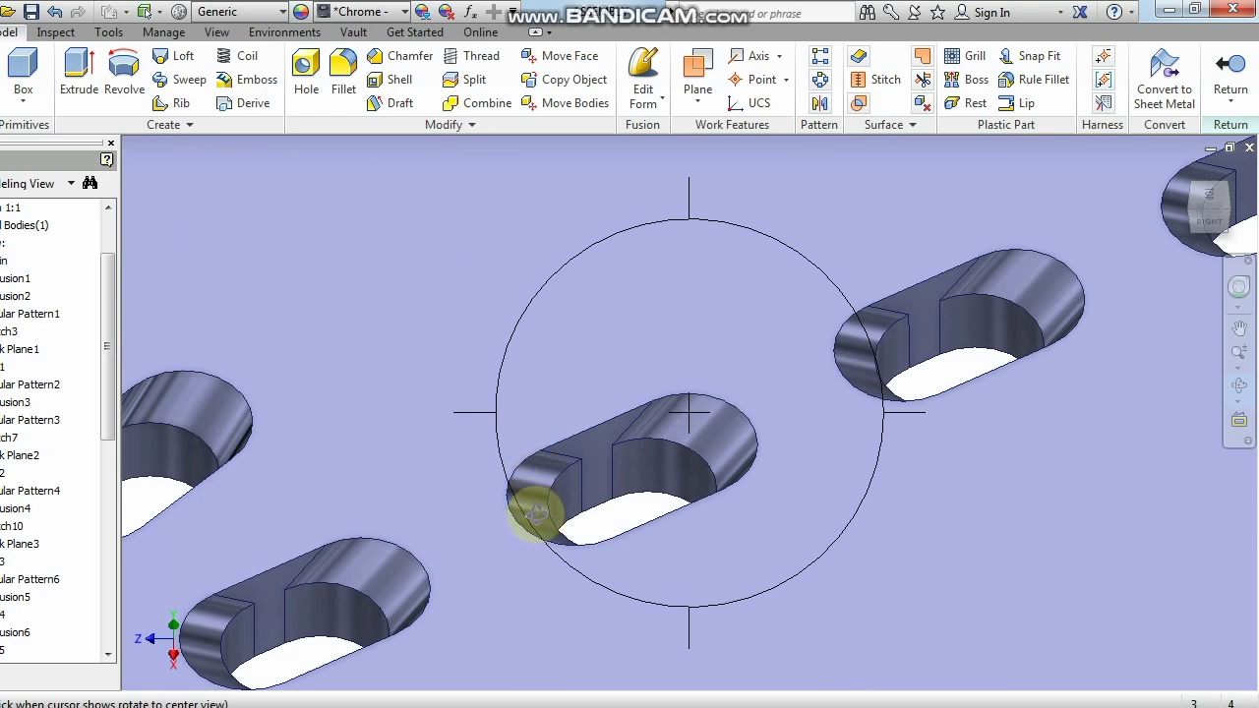
pyautogui.scroll(3, 666, 444)
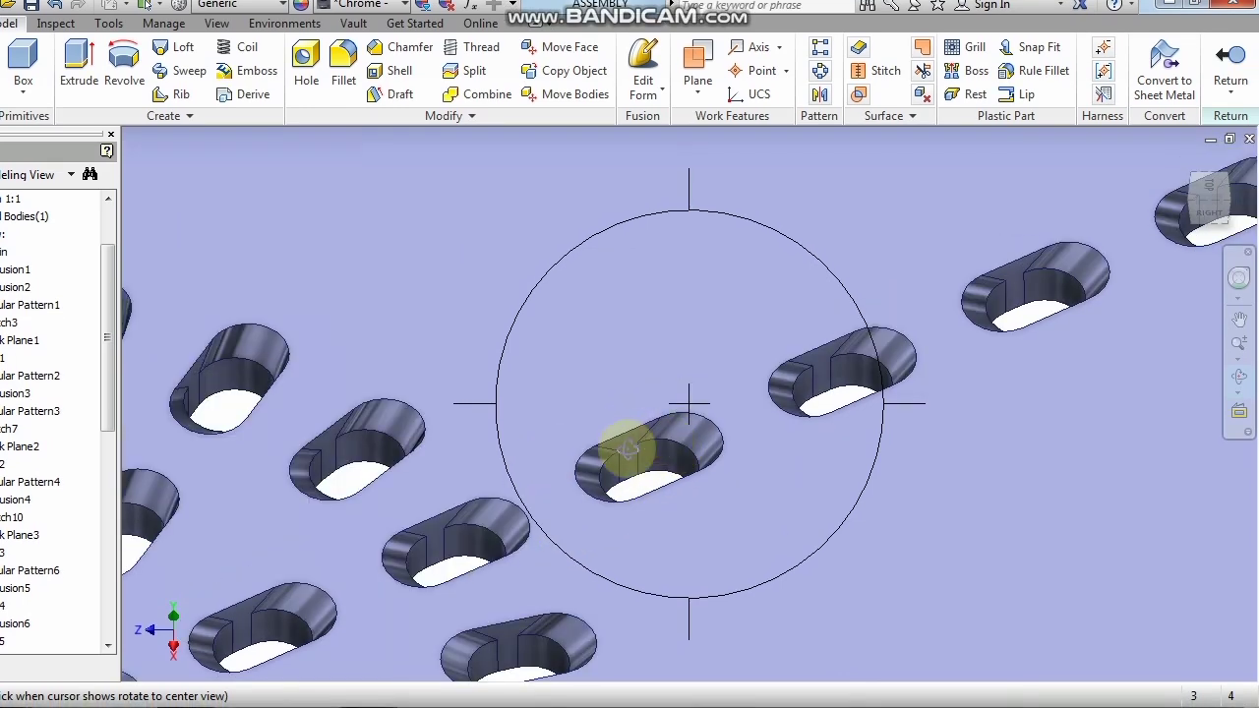
pyautogui.scroll(4, 743, 407)
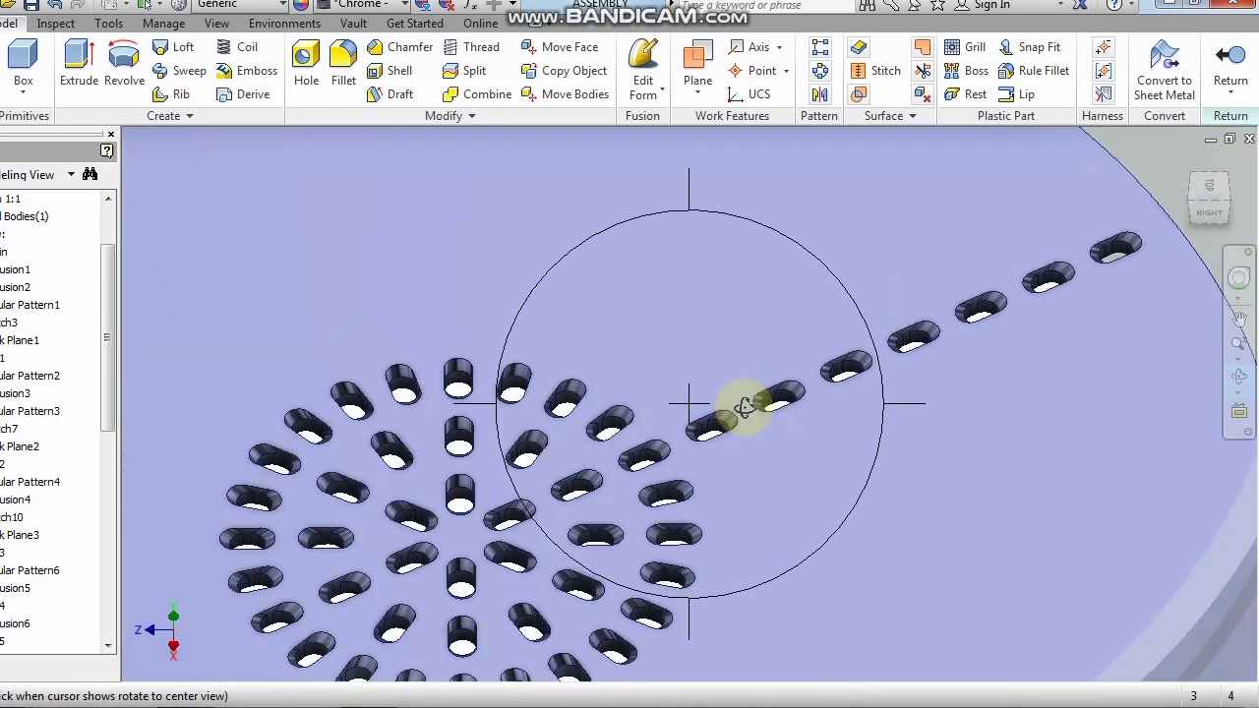
pyautogui.scroll(3, 743, 407)
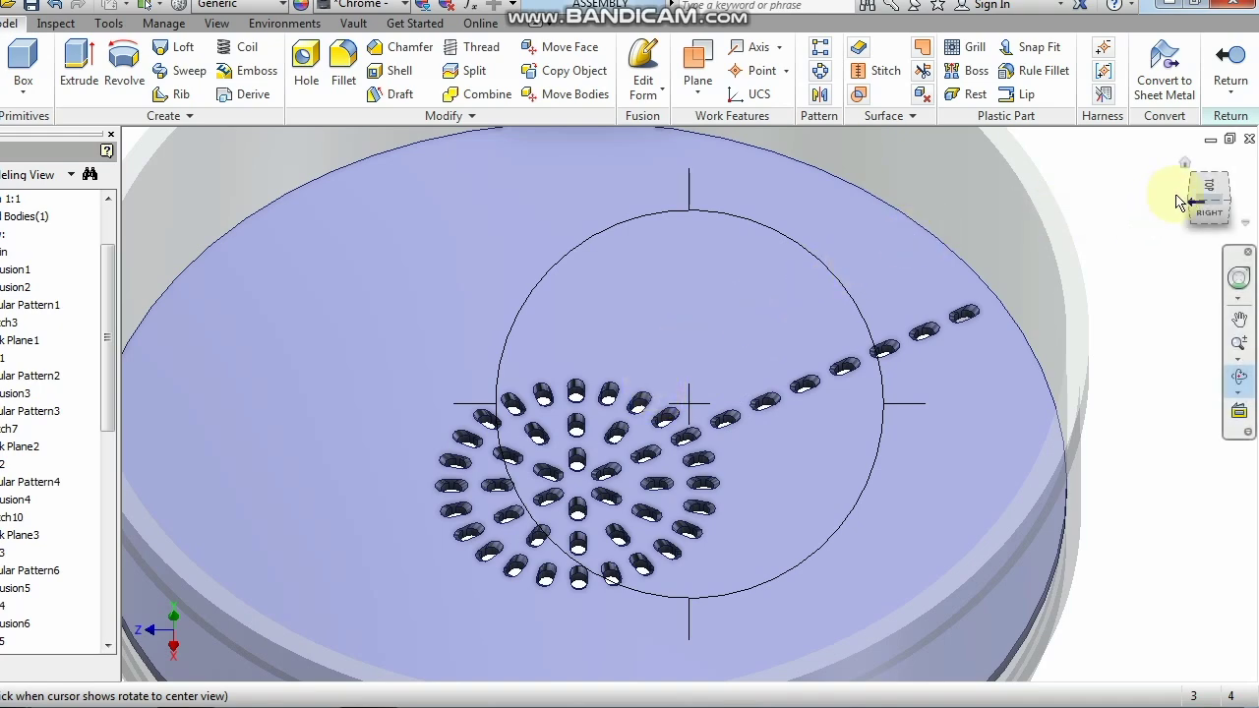
pyautogui.click(1207, 191)
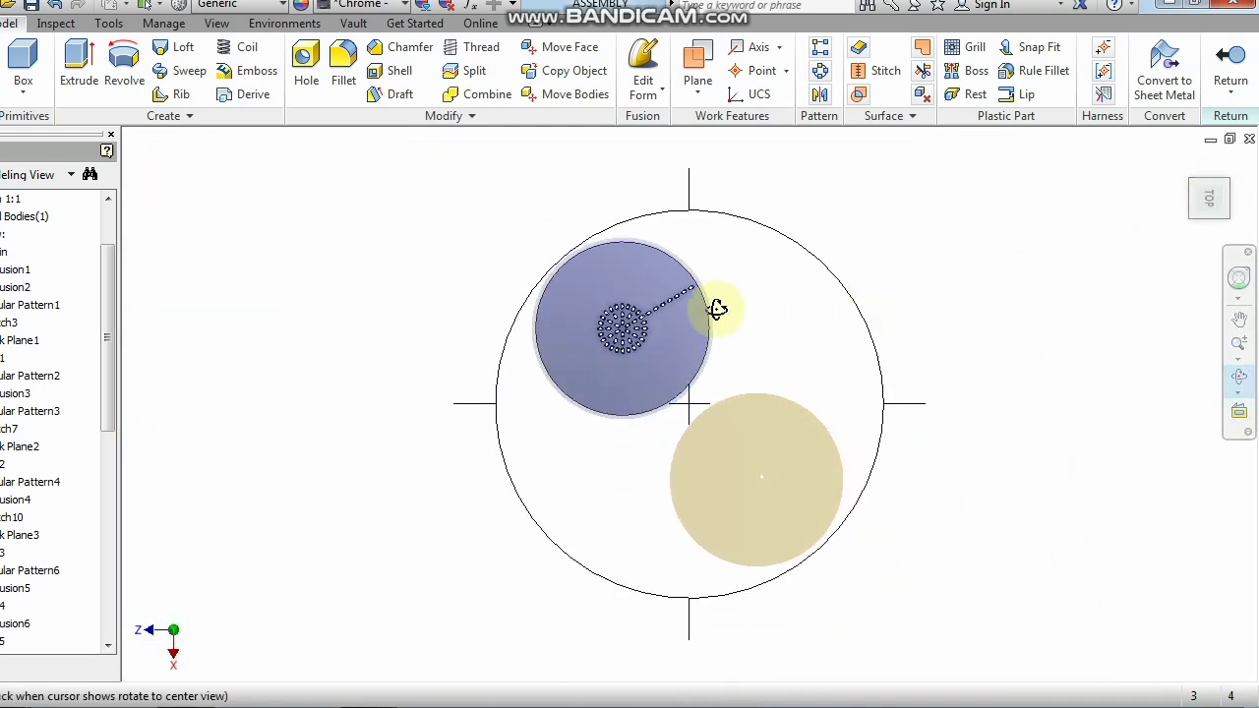
pyautogui.scroll(-5, 716, 310)
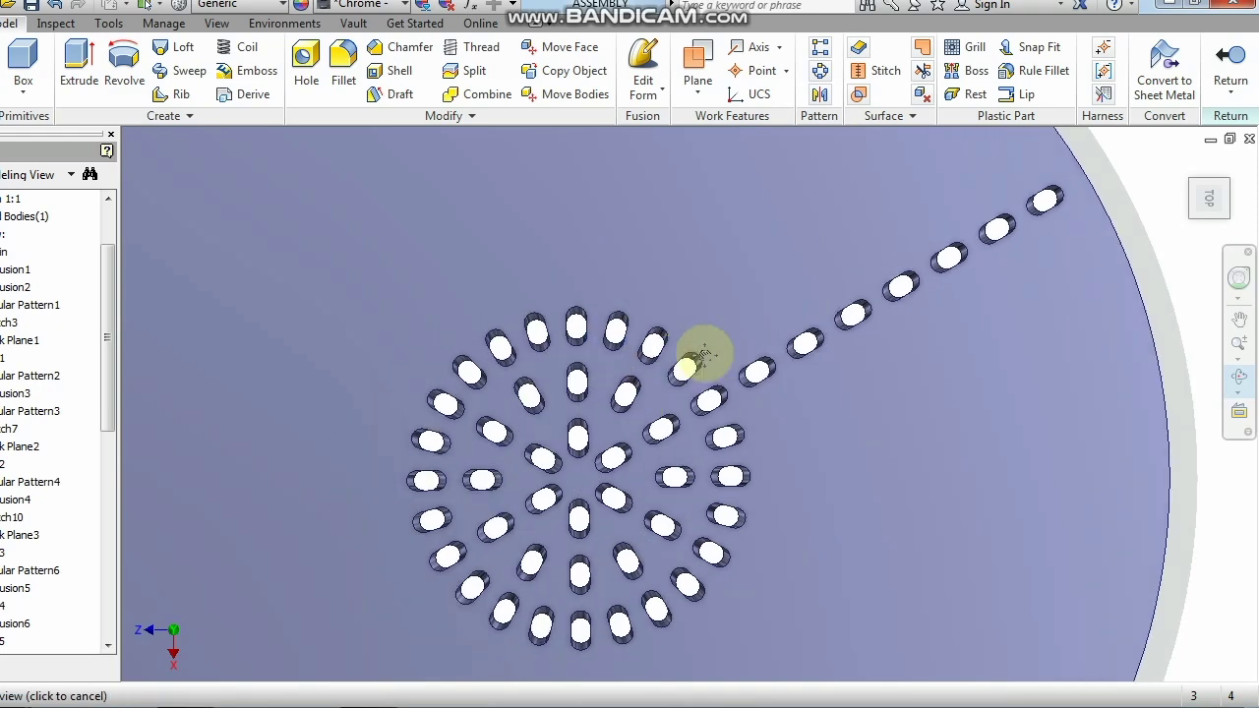
pyautogui.scroll(5, 702, 338)
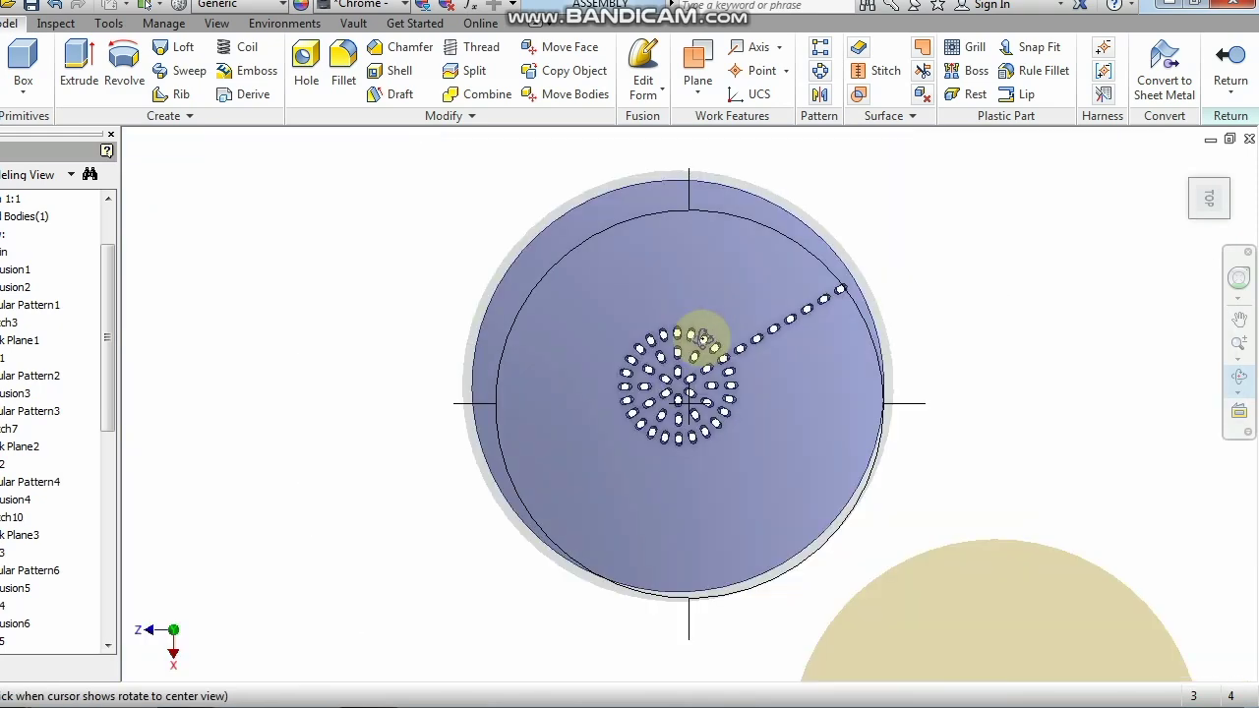
pyautogui.rightClick(702, 338)
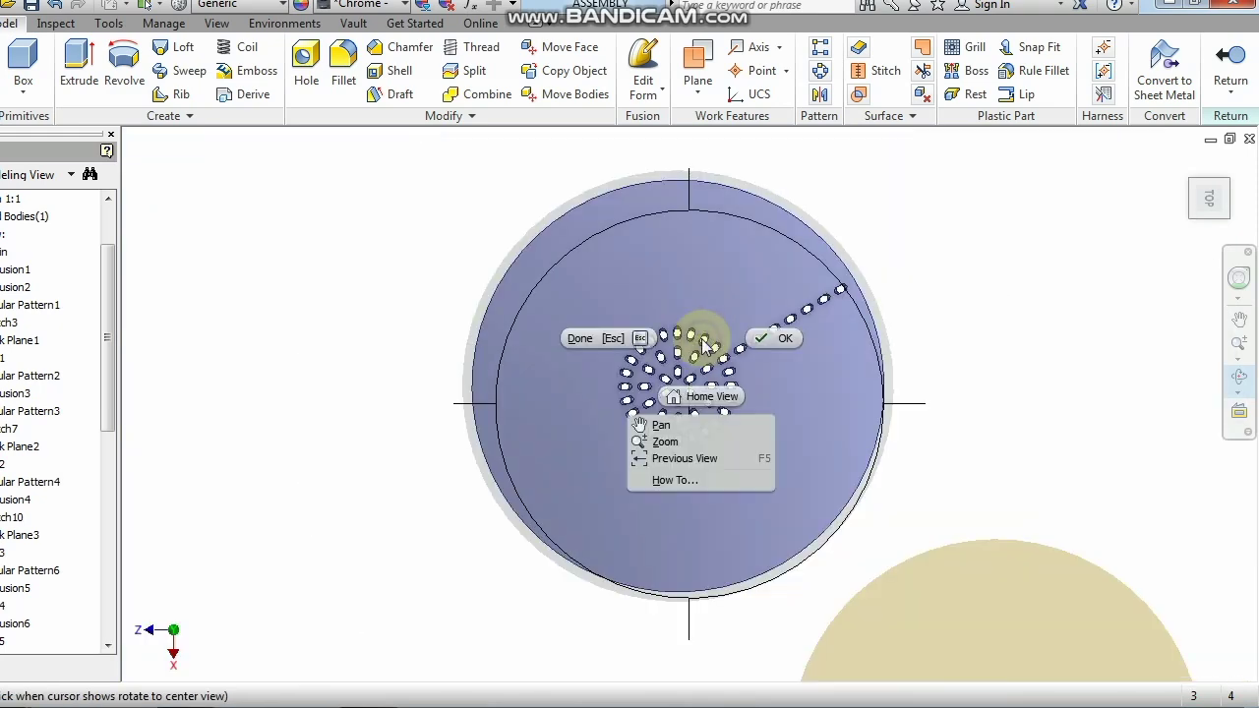
pyautogui.click(766, 332)
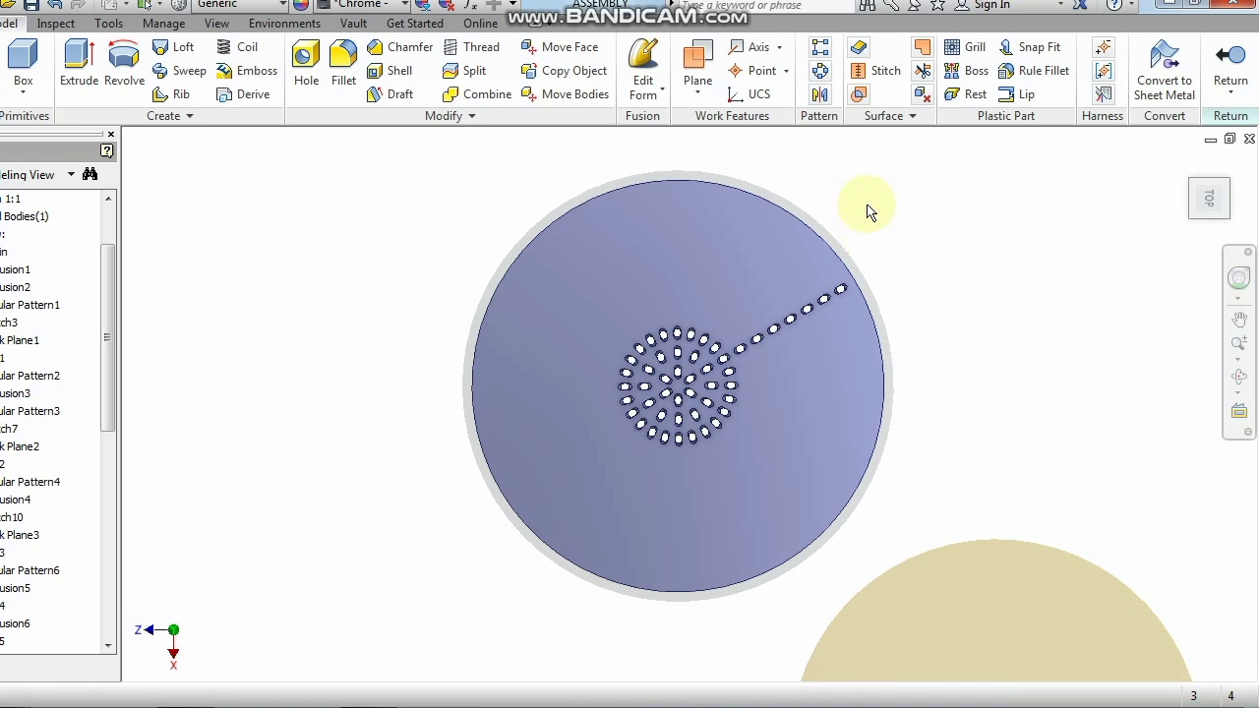
# Finish editing the perforated disc, return to the assembly, and open the gold disc with the single slot for in-place editing.
pyautogui.moveTo(924, 359); pyautogui.dragTo(800, 211, button='middle')
pyautogui.scroll(3, 792, 241)
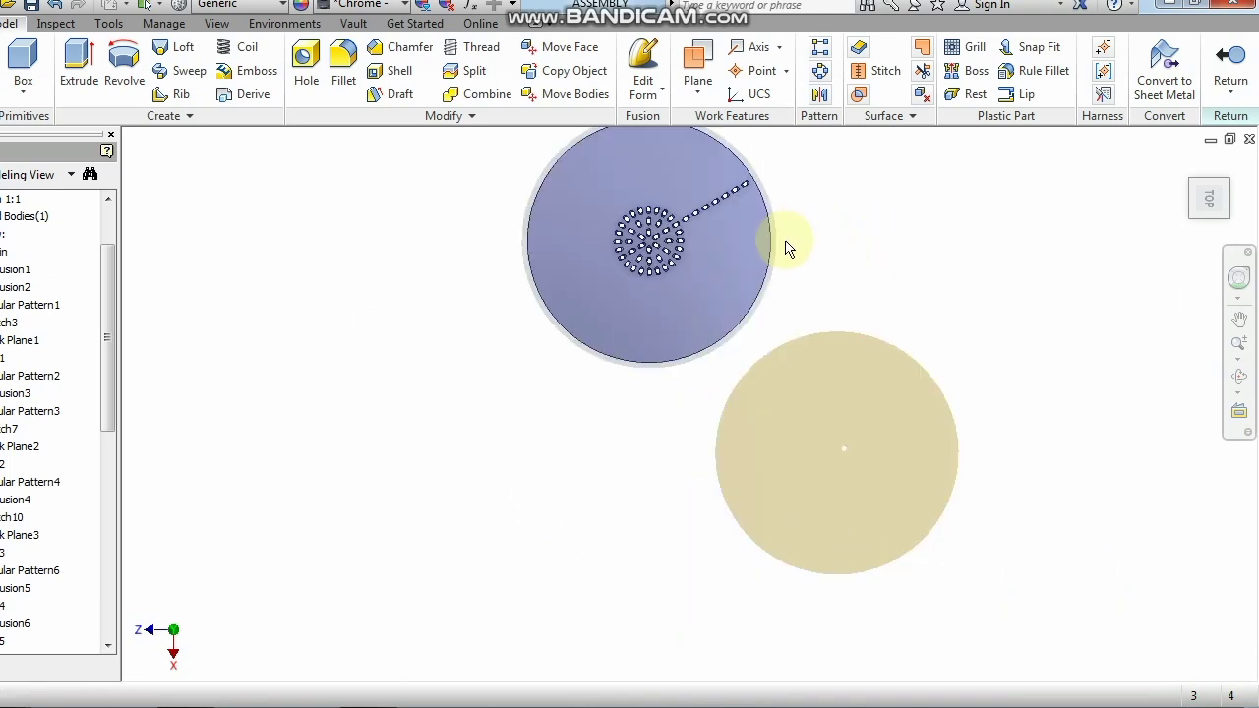
pyautogui.click(1229, 64)
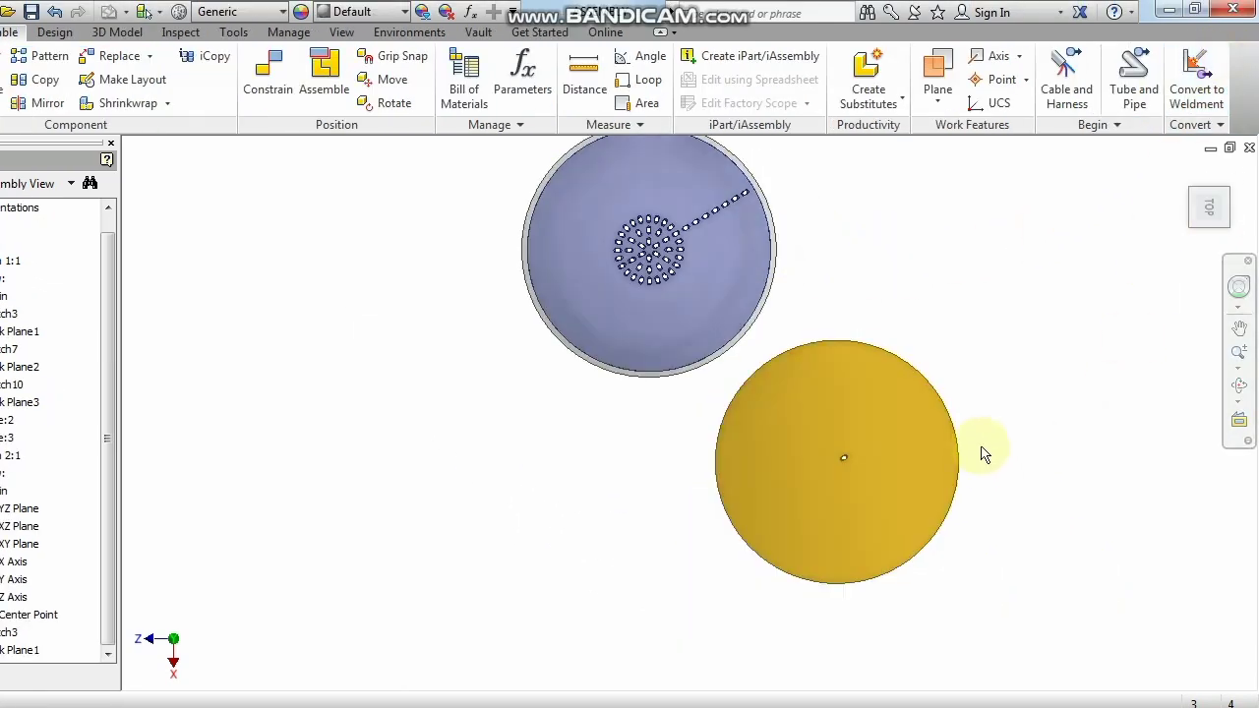
pyautogui.scroll(-3, 856, 458)
pyautogui.scroll(-3, 826, 469)
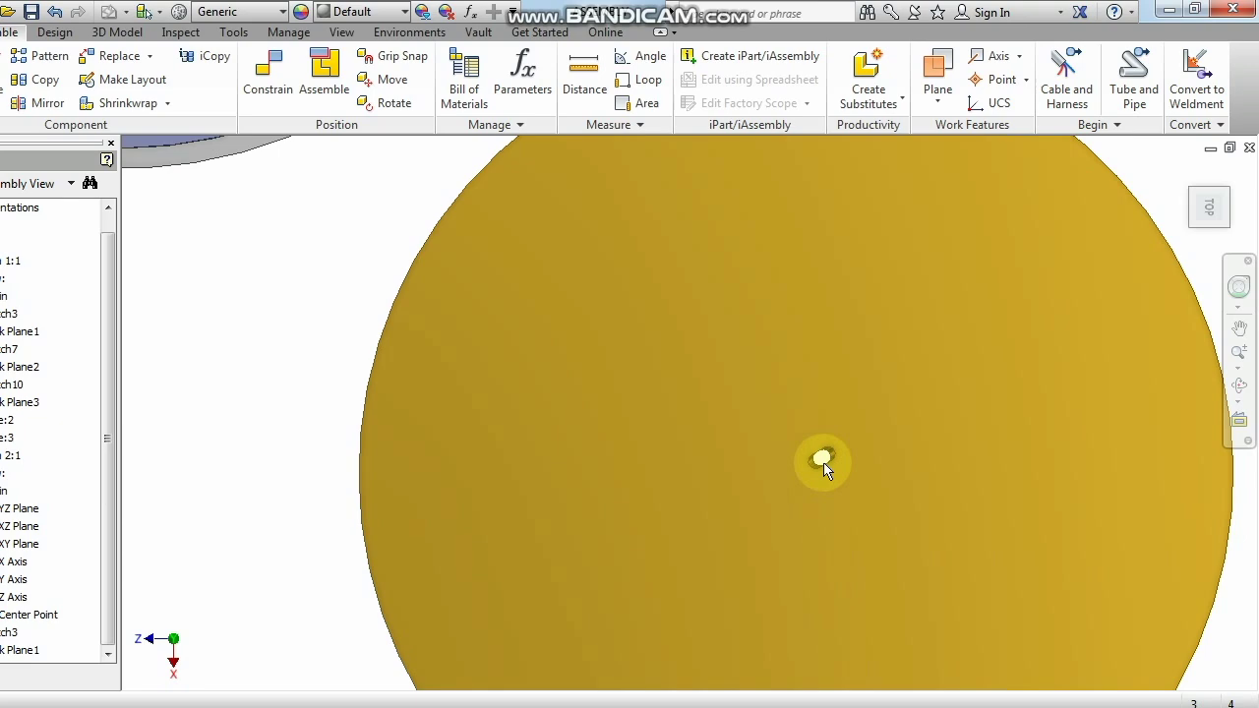
pyautogui.scroll(3, 826, 457)
pyautogui.doubleClick(824, 461)
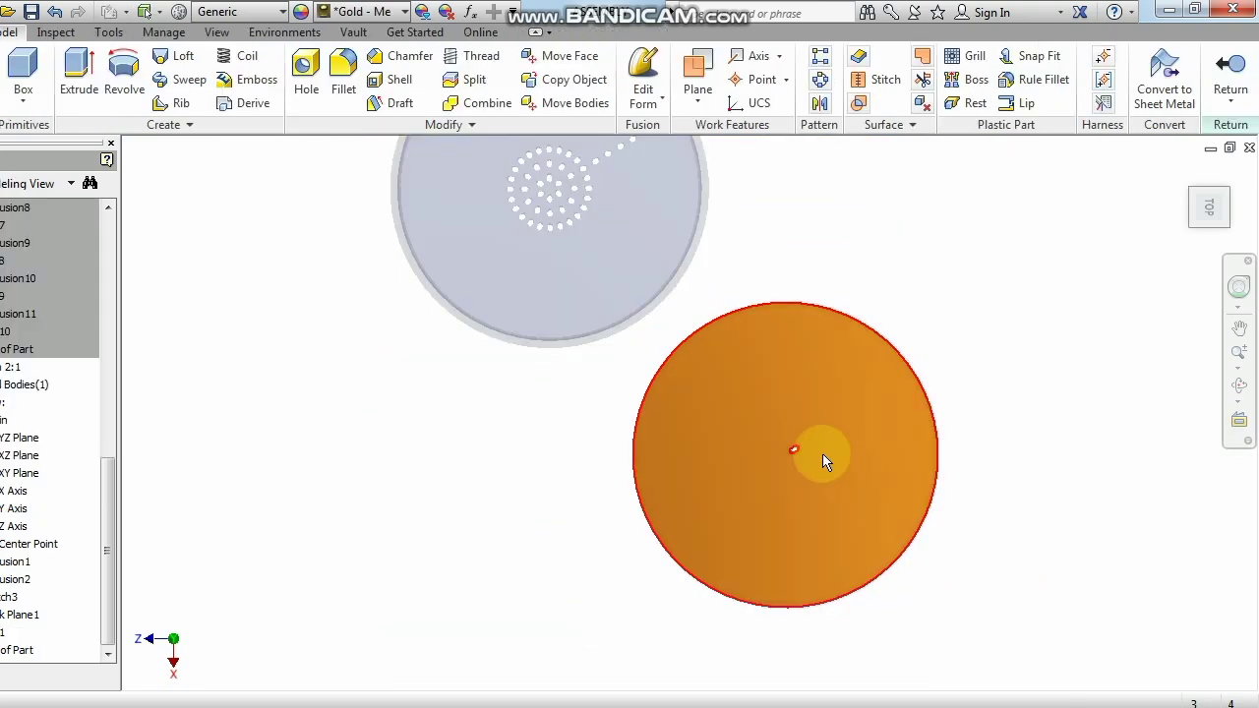
pyautogui.scroll(-3, 791, 453)
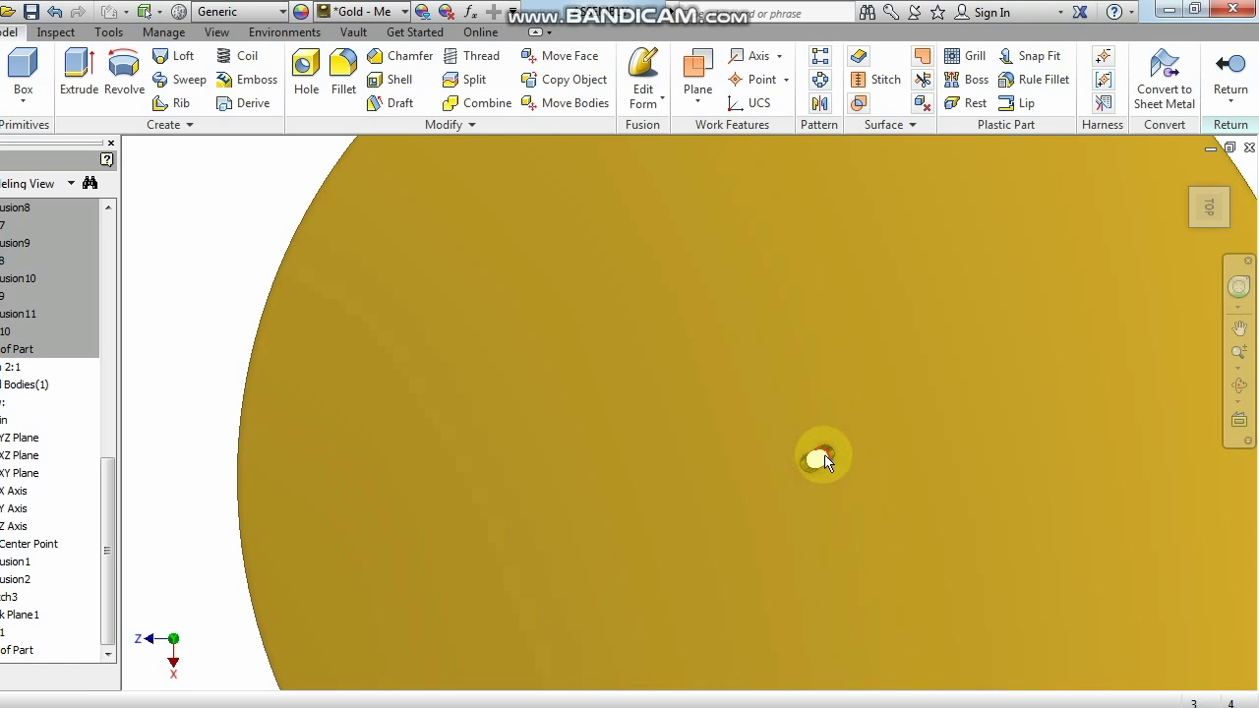
pyautogui.scroll(-1, 822, 460)
pyautogui.scroll(3, 813, 466)
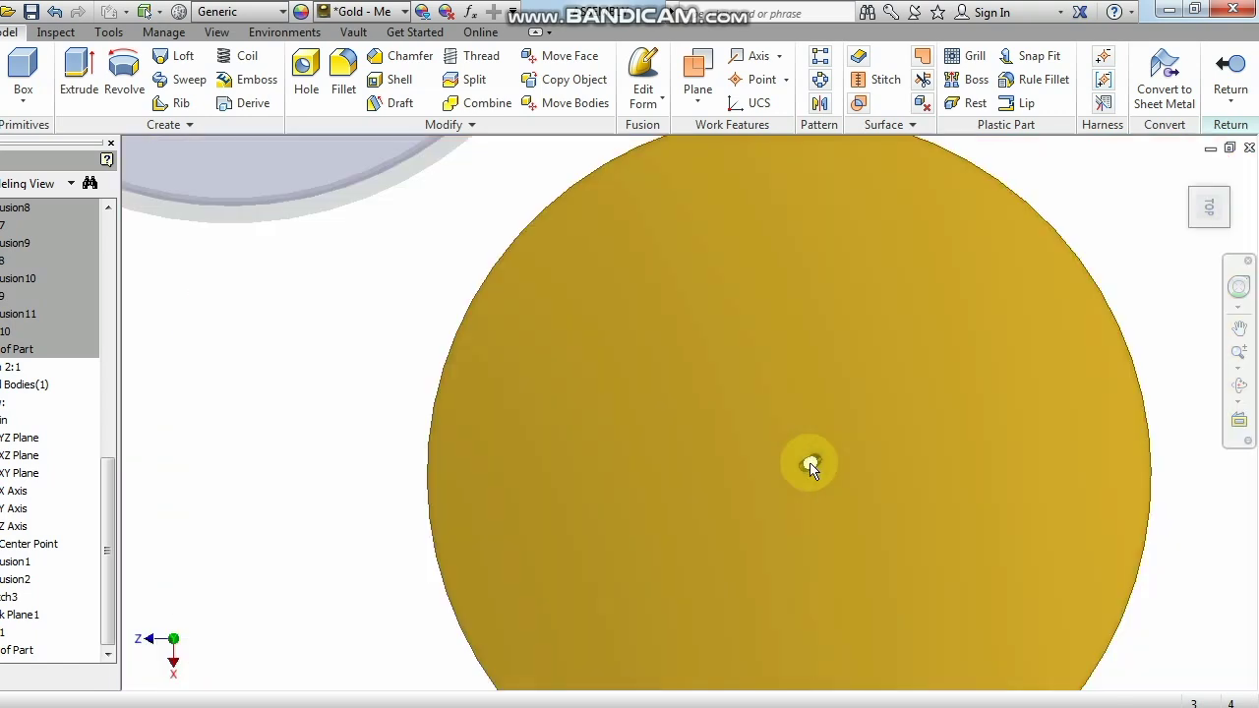
pyautogui.scroll(3, 810, 464)
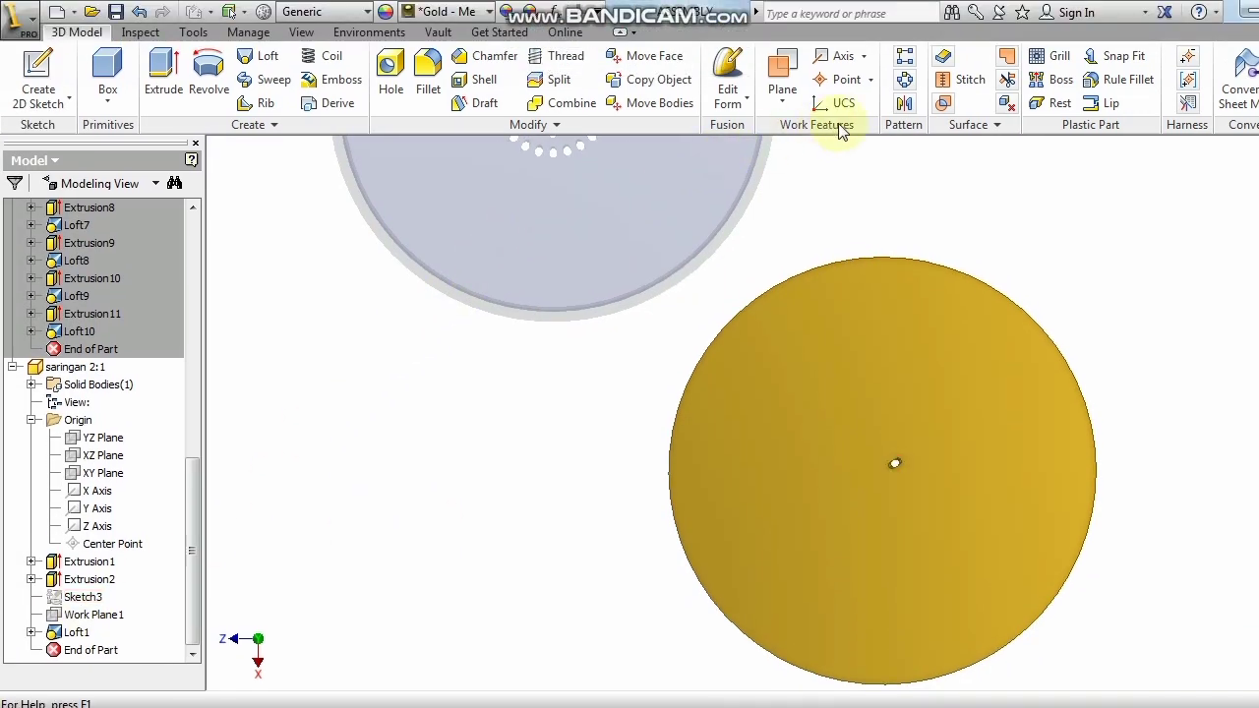
pyautogui.click(907, 81)
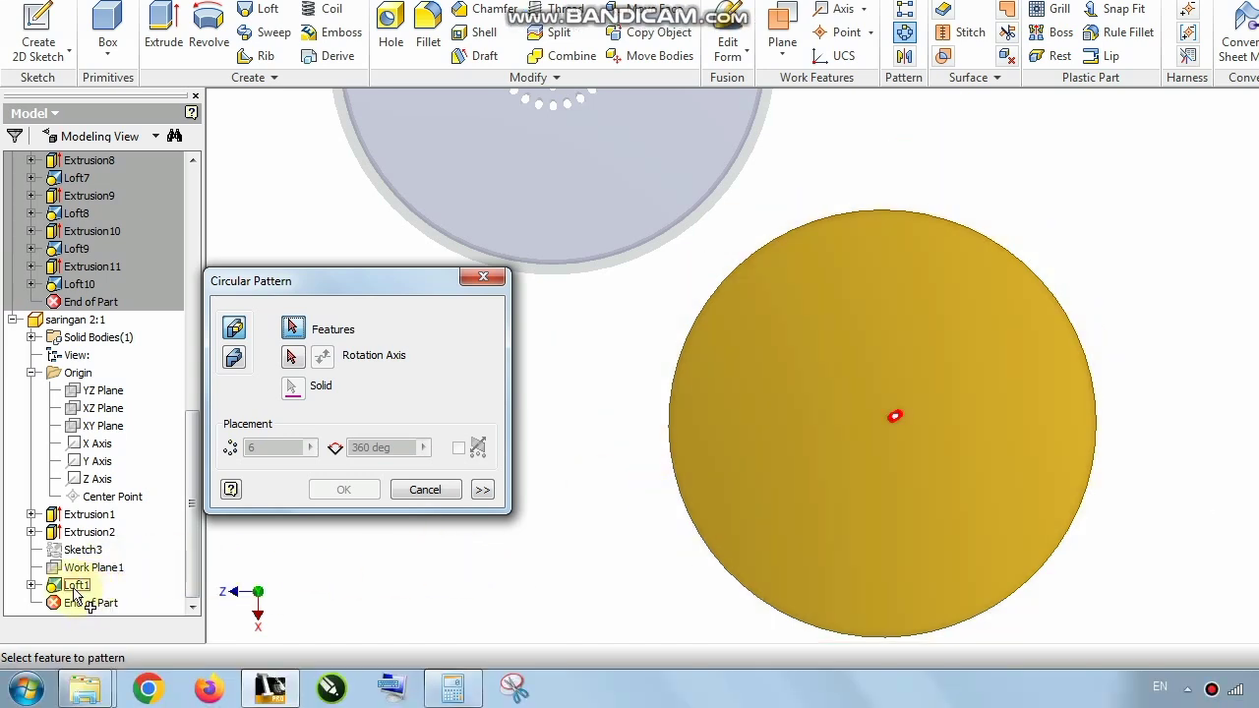
pyautogui.scroll(10, 890, 408)
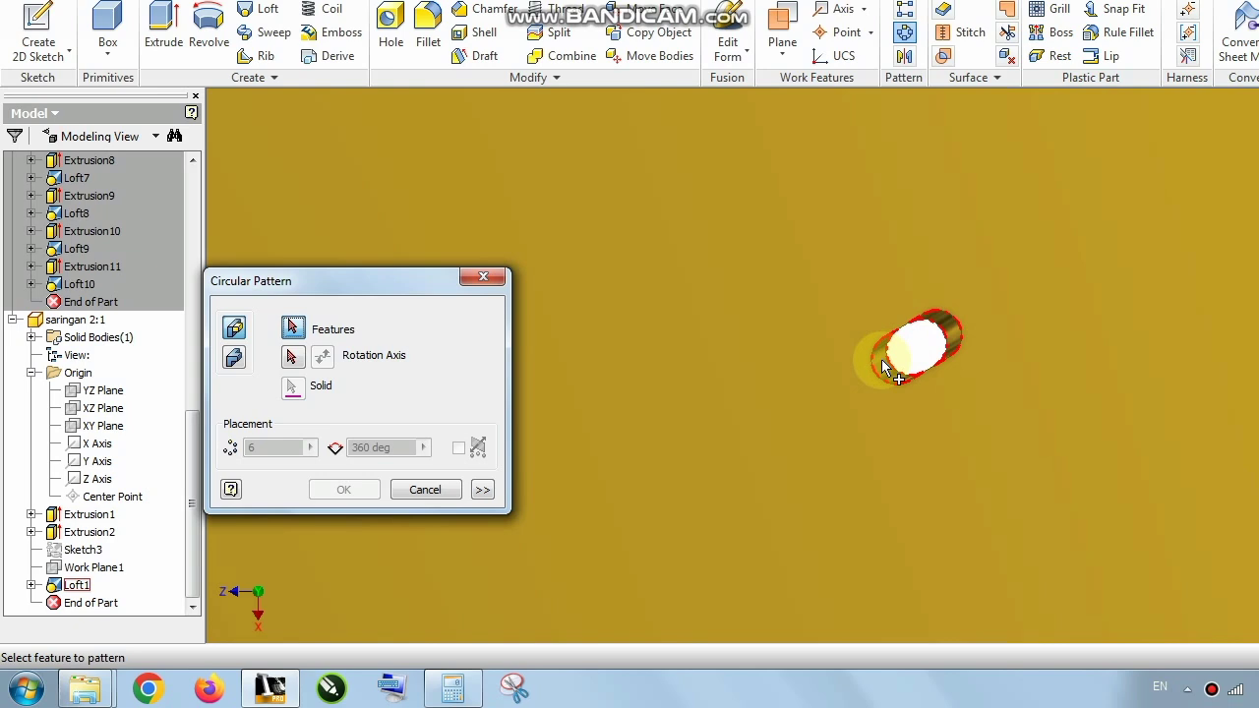
pyautogui.click(882, 364)
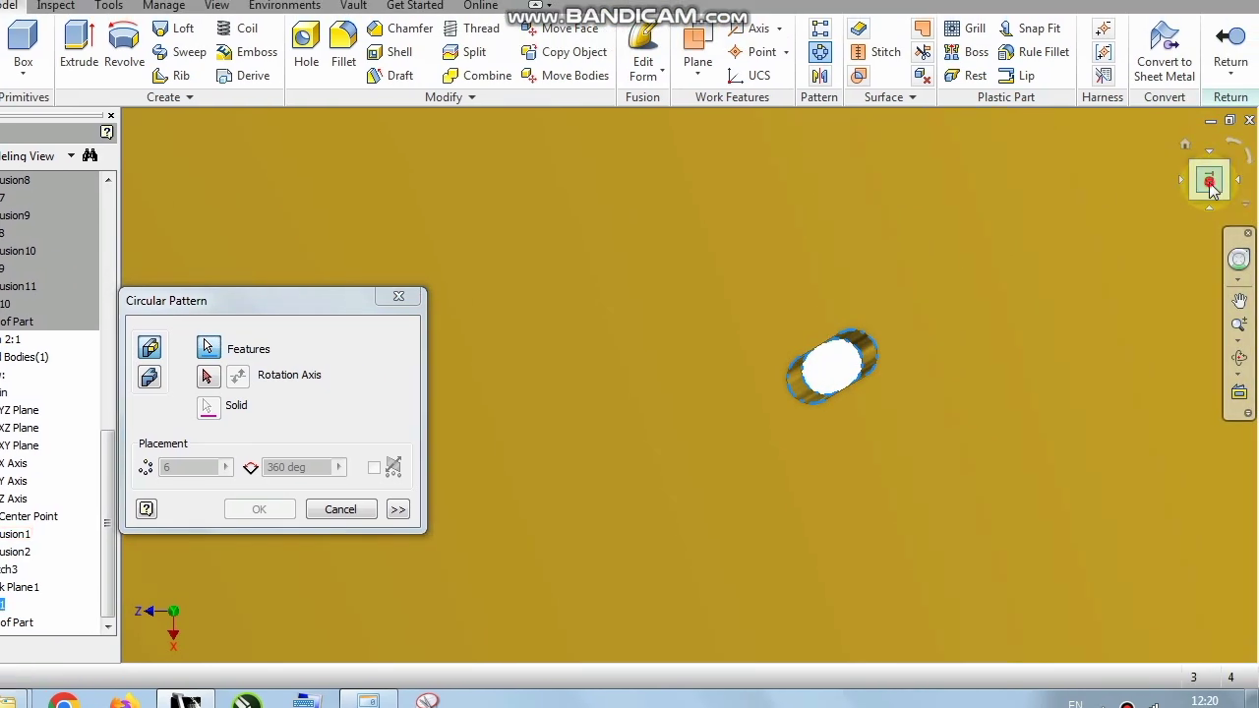
pyautogui.click(1209, 185)
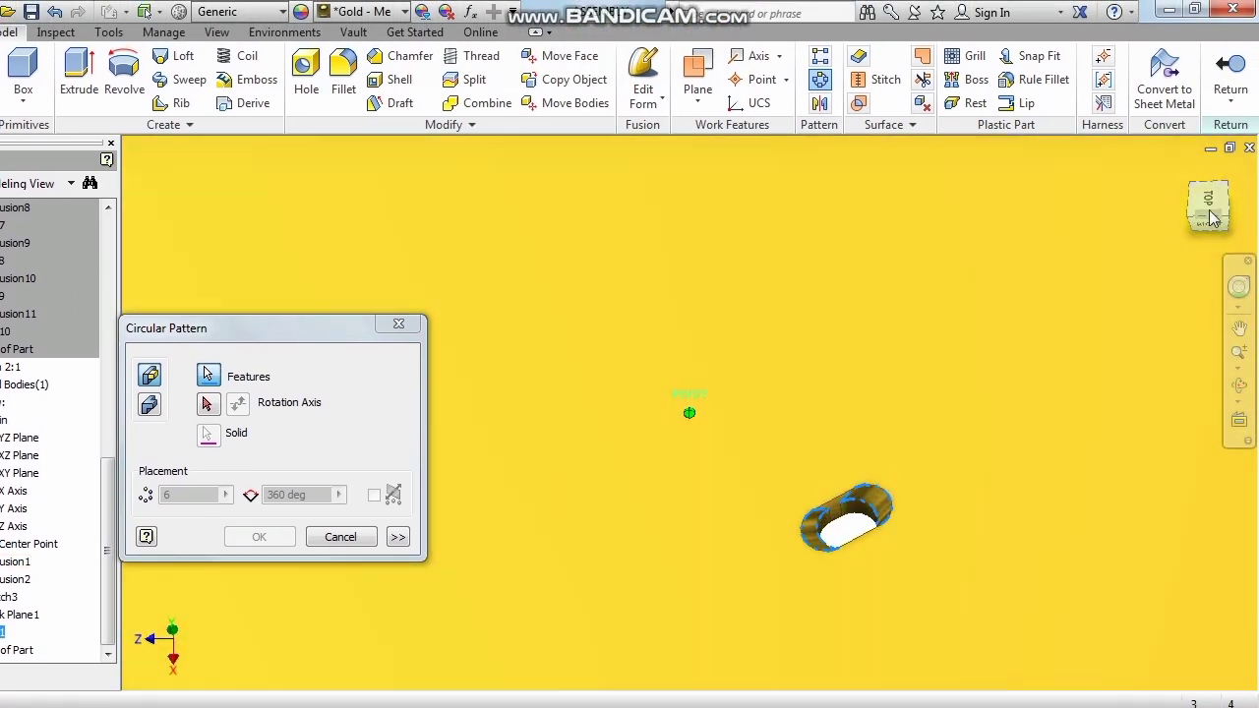
pyautogui.scroll(-4, 850, 538)
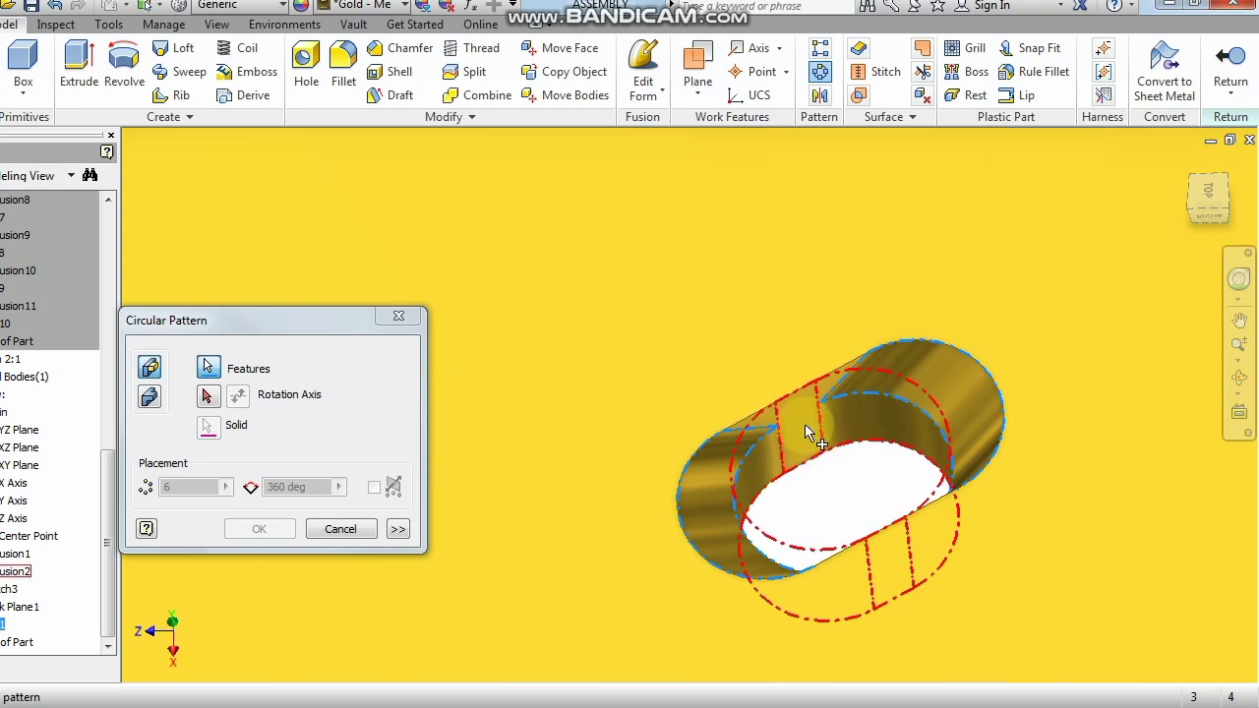
pyautogui.click(804, 433)
pyautogui.scroll(5, 821, 464)
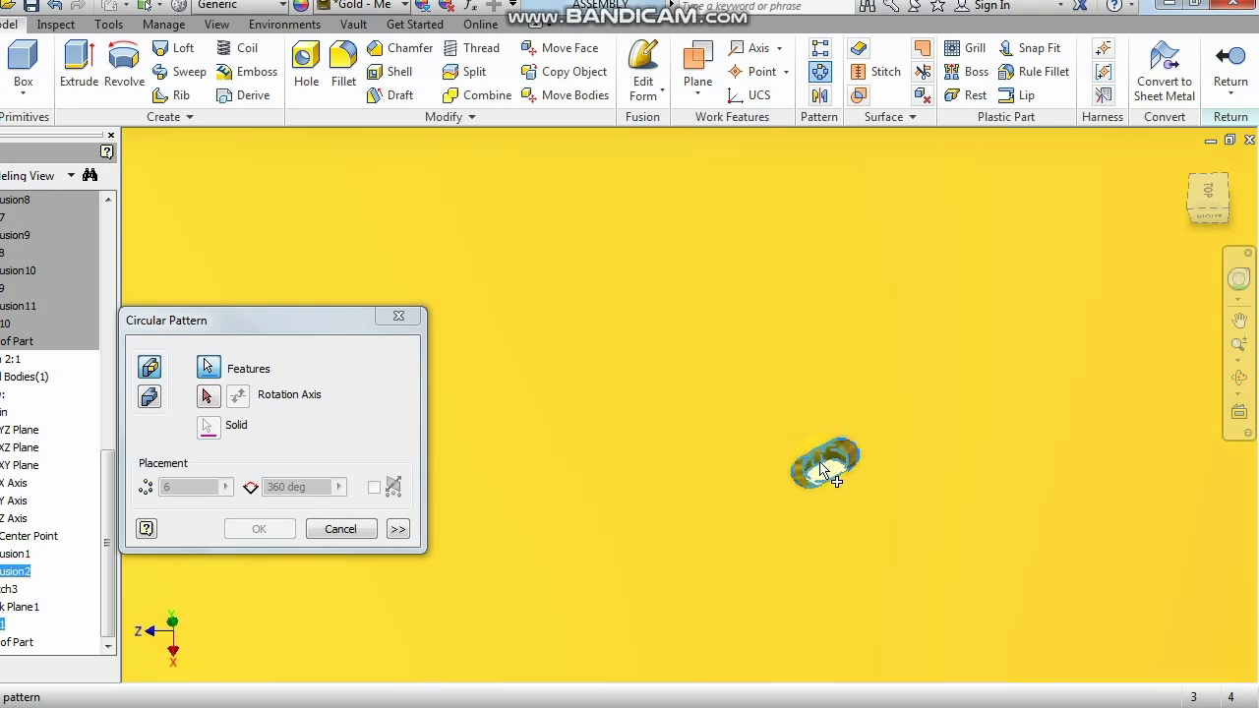
pyautogui.scroll(2, 824, 470)
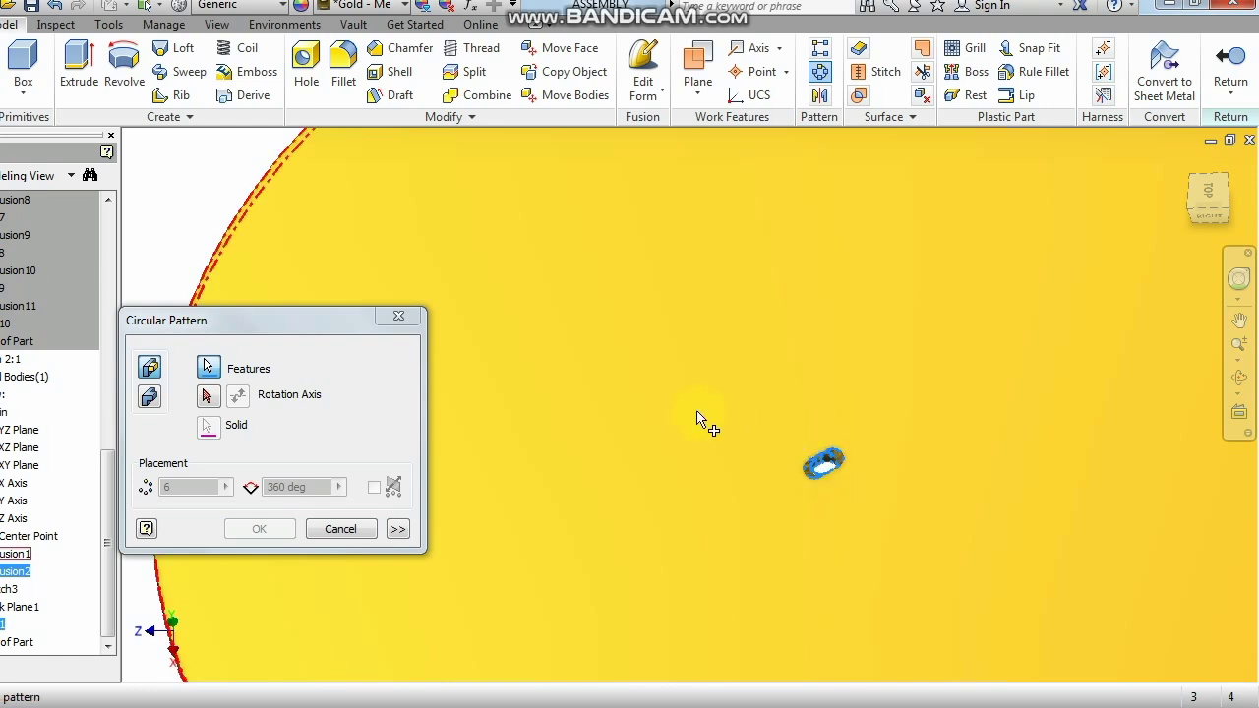
pyautogui.moveTo(691, 413); pyautogui.dragTo(714, 423, button='middle')
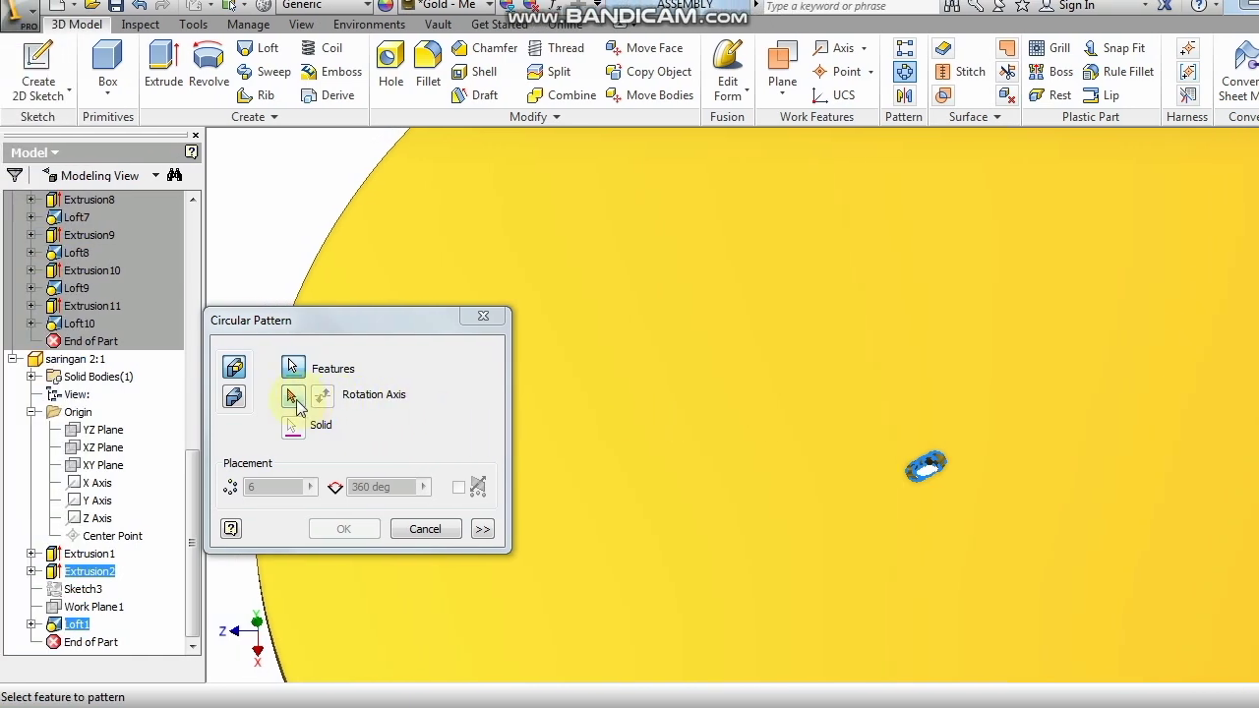
pyautogui.click(440, 530)
pyautogui.scroll(2, 731, 544)
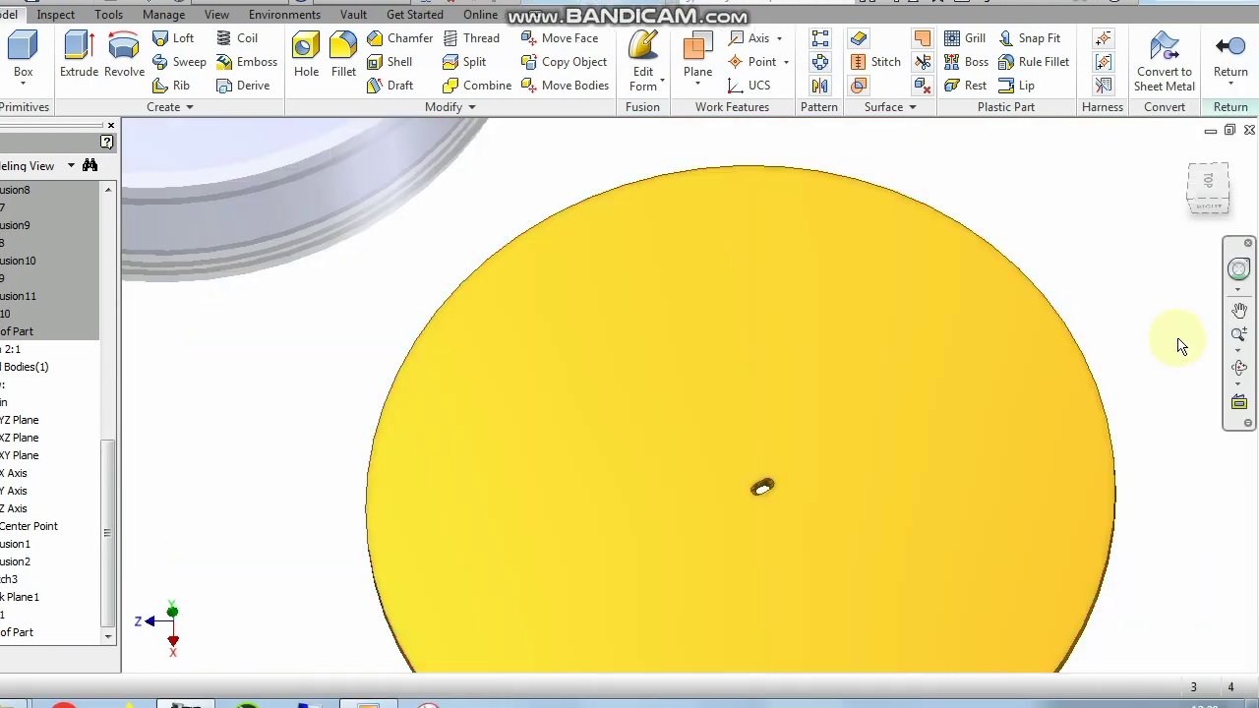
pyautogui.scroll(2, 924, 401)
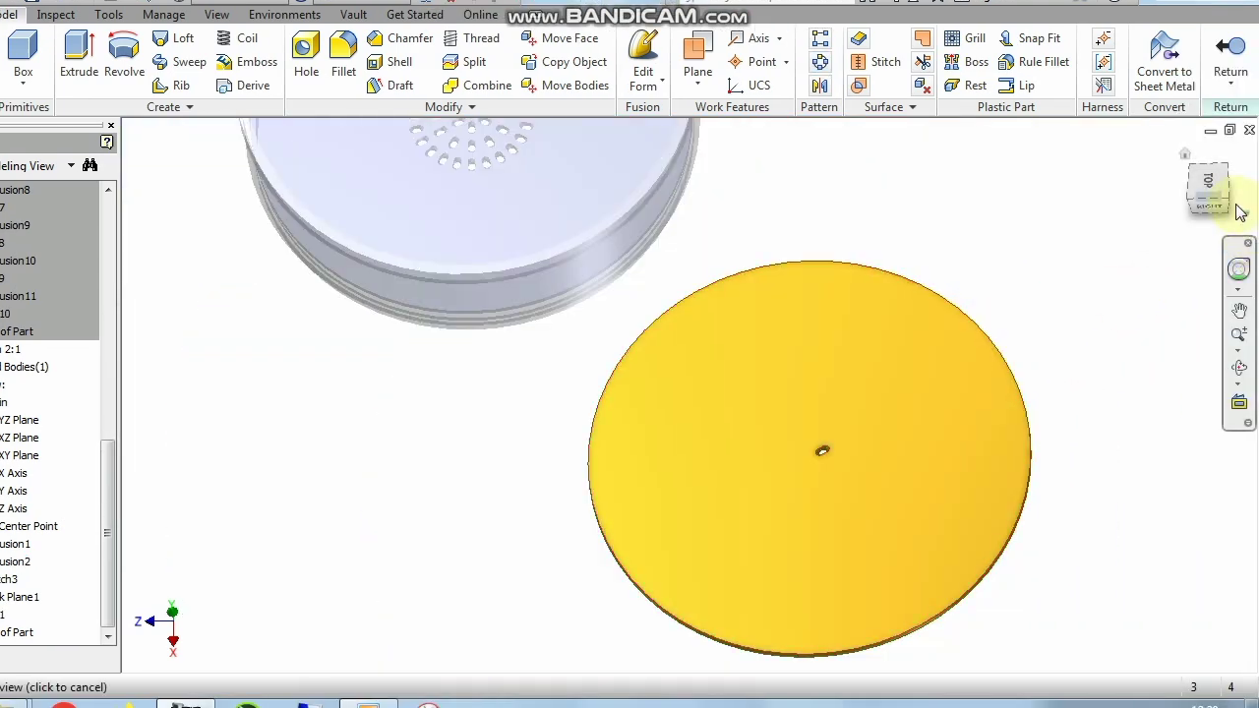
# Start a rectangular pattern on the gold disc with the slot's extrusion and loft as the features to repeat.
pyautogui.click(1212, 183)
pyautogui.scroll(-3, 674, 289)
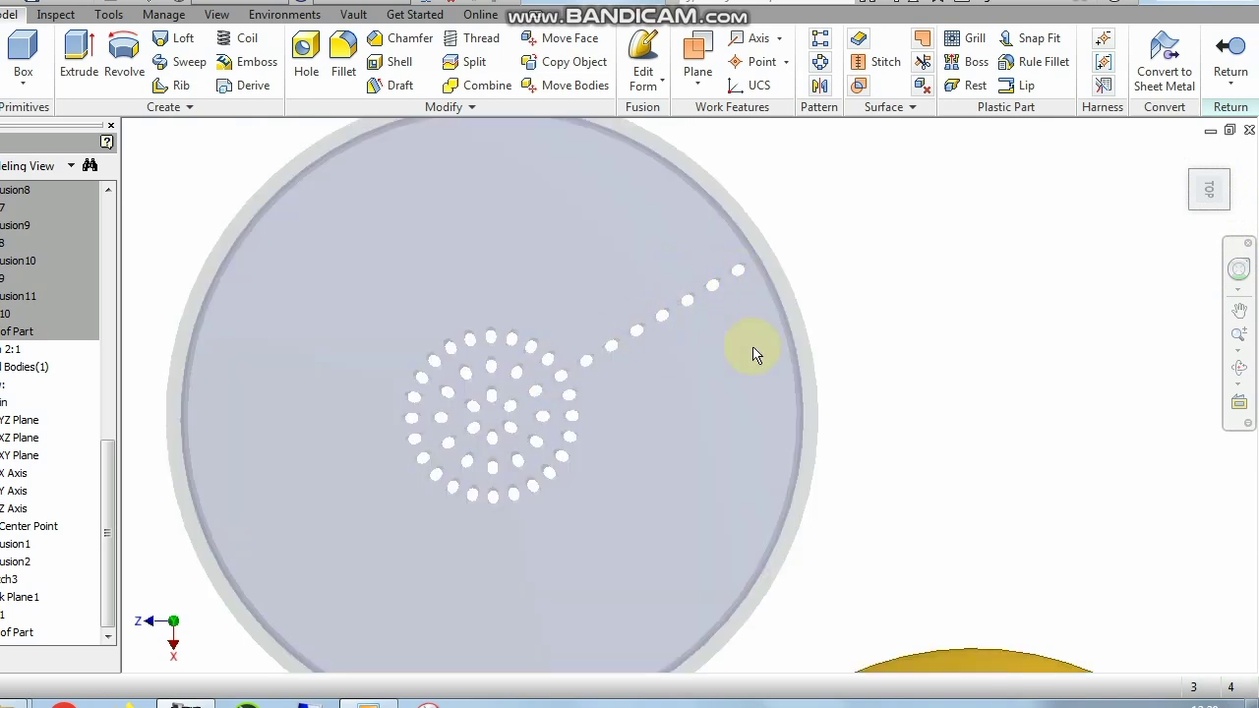
pyautogui.scroll(3, 753, 354)
pyautogui.scroll(-4, 835, 550)
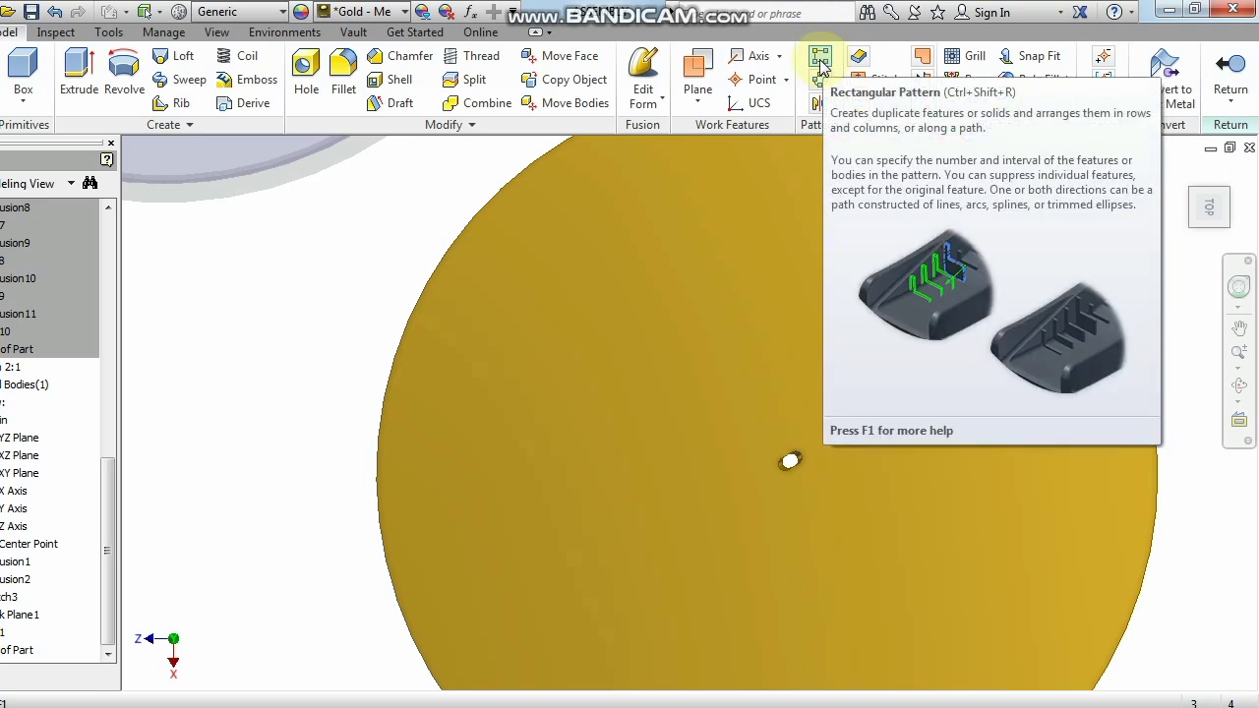
pyautogui.click(821, 64)
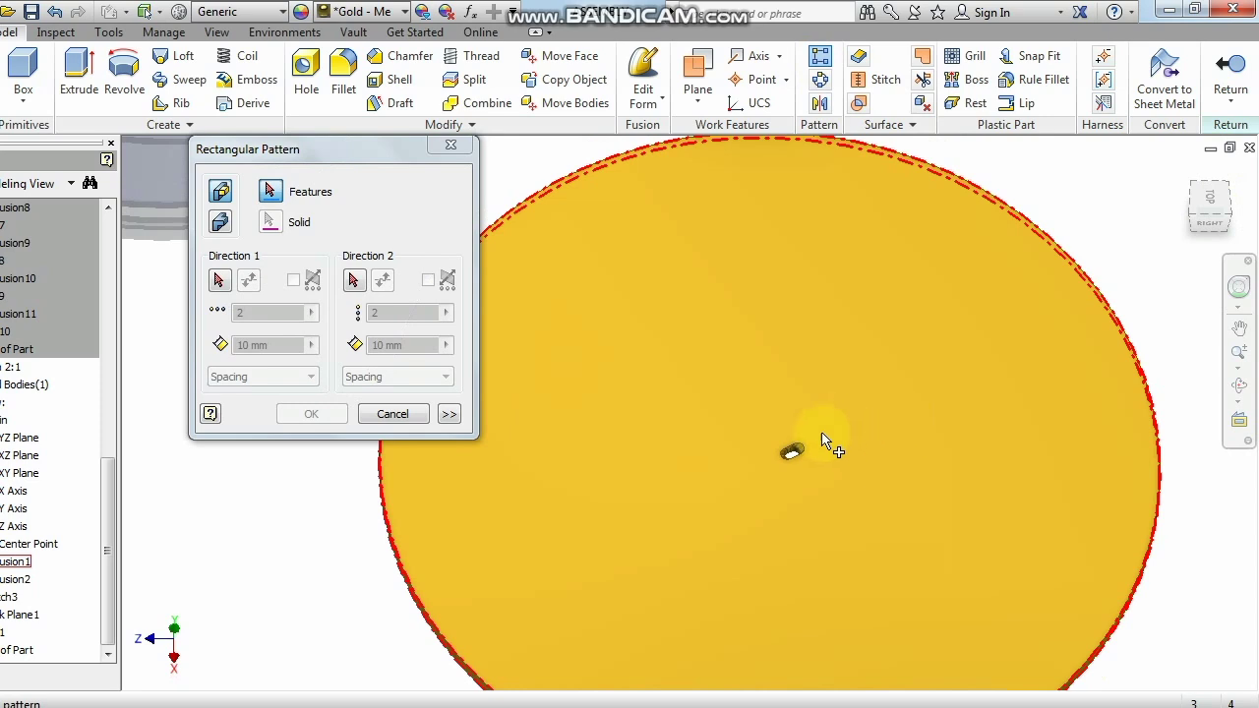
pyautogui.scroll(-5, 809, 450)
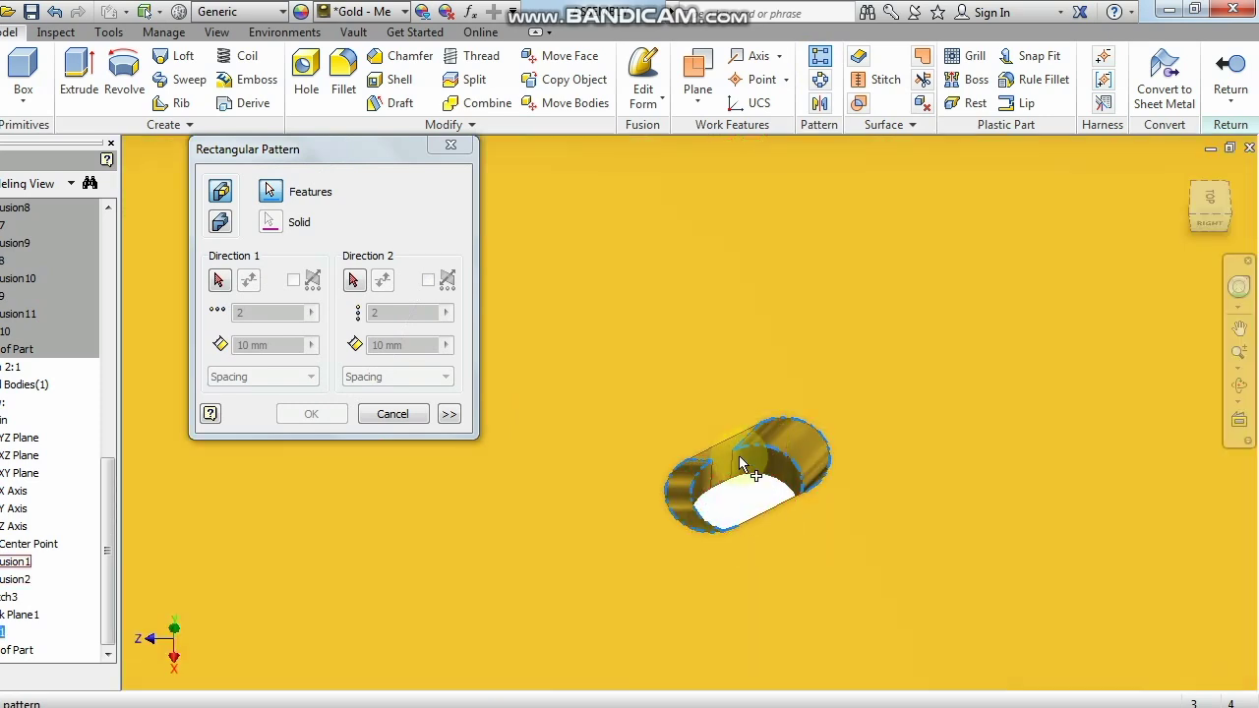
pyautogui.click(732, 464)
pyautogui.scroll(-5, 803, 438)
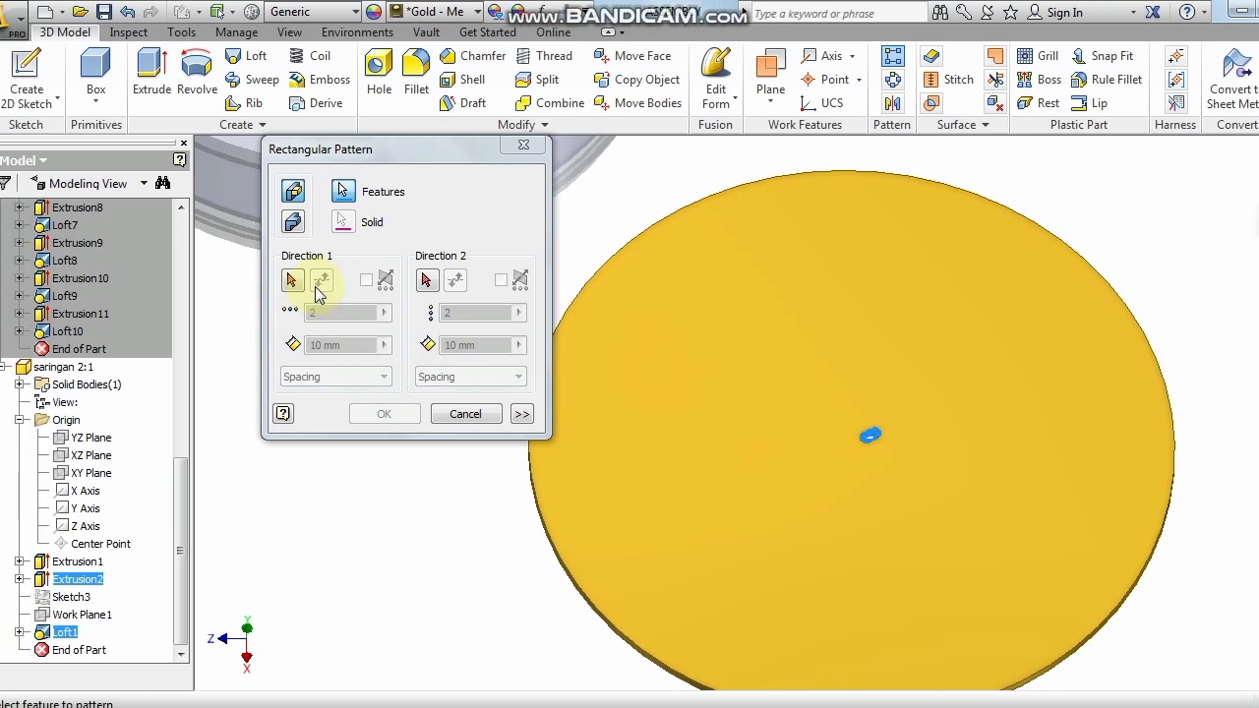
# Create the rectangular pattern of 9 slots spaced 10 mm apart, using the gold disc's XZ plane as the first direction.
pyautogui.click(304, 282)
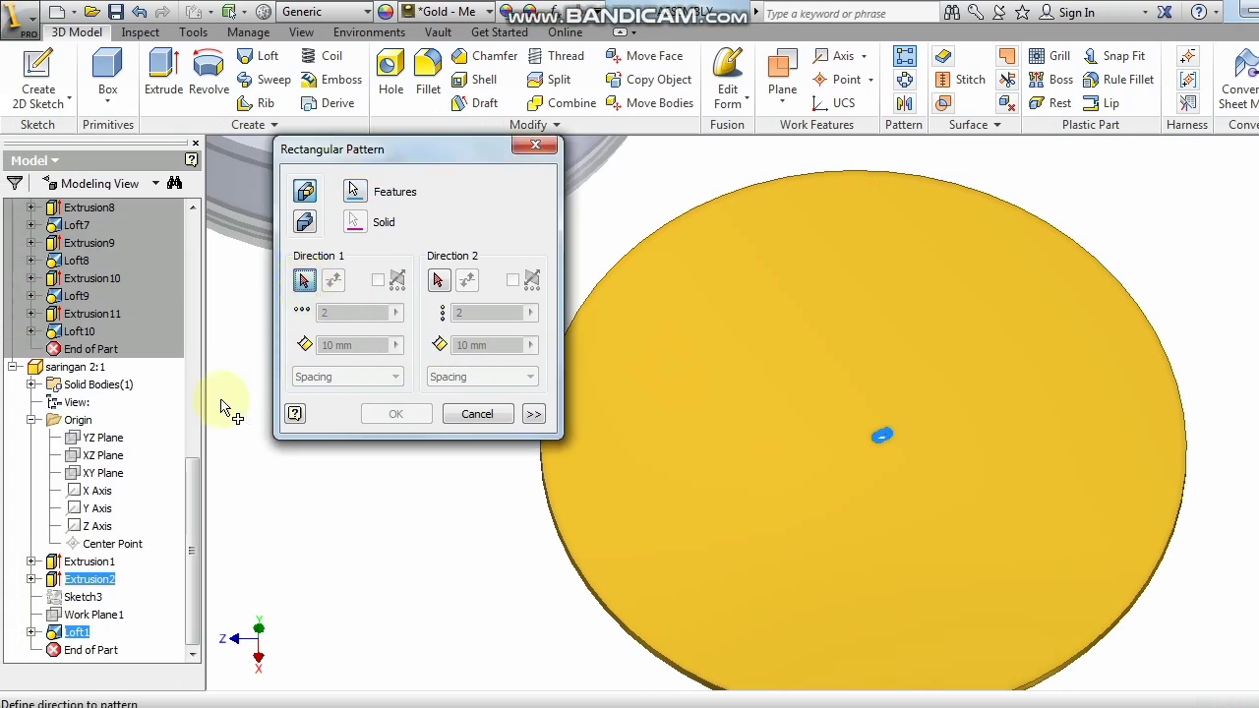
pyautogui.click(104, 456)
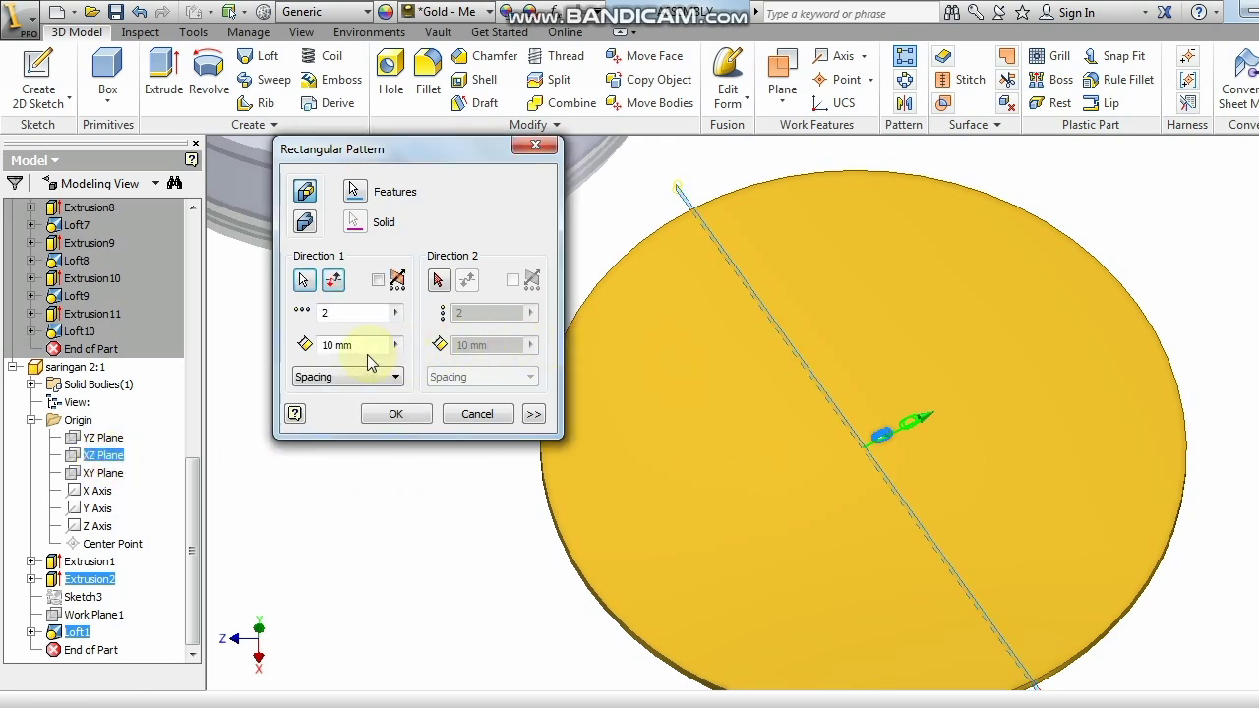
pyautogui.click(342, 315)
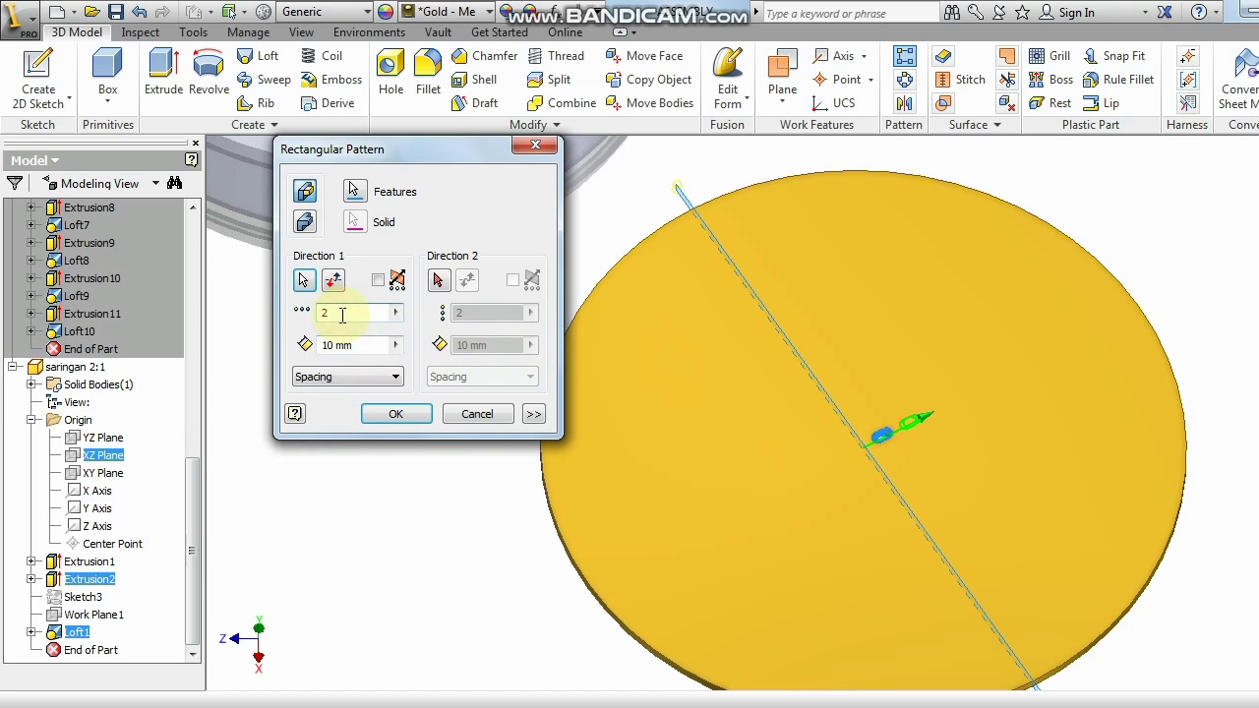
pyautogui.moveTo(343, 315); pyautogui.dragTo(290, 317)
pyautogui.write('9')
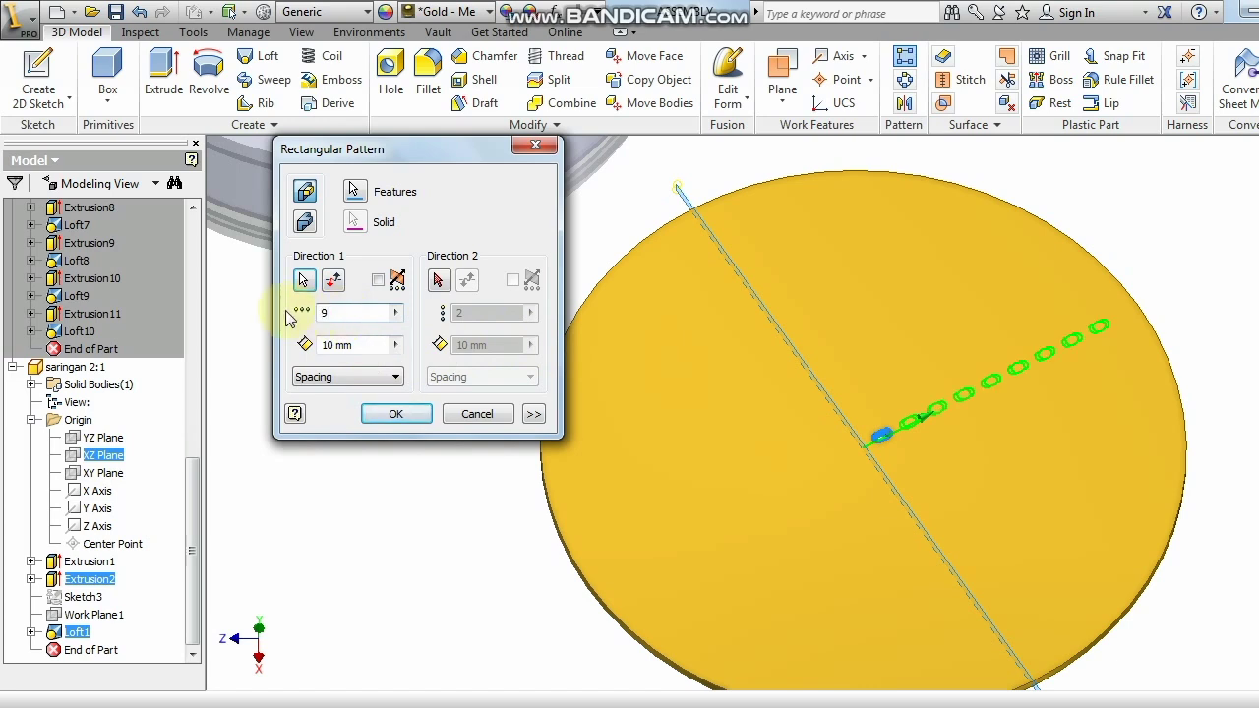
pyautogui.click(379, 414)
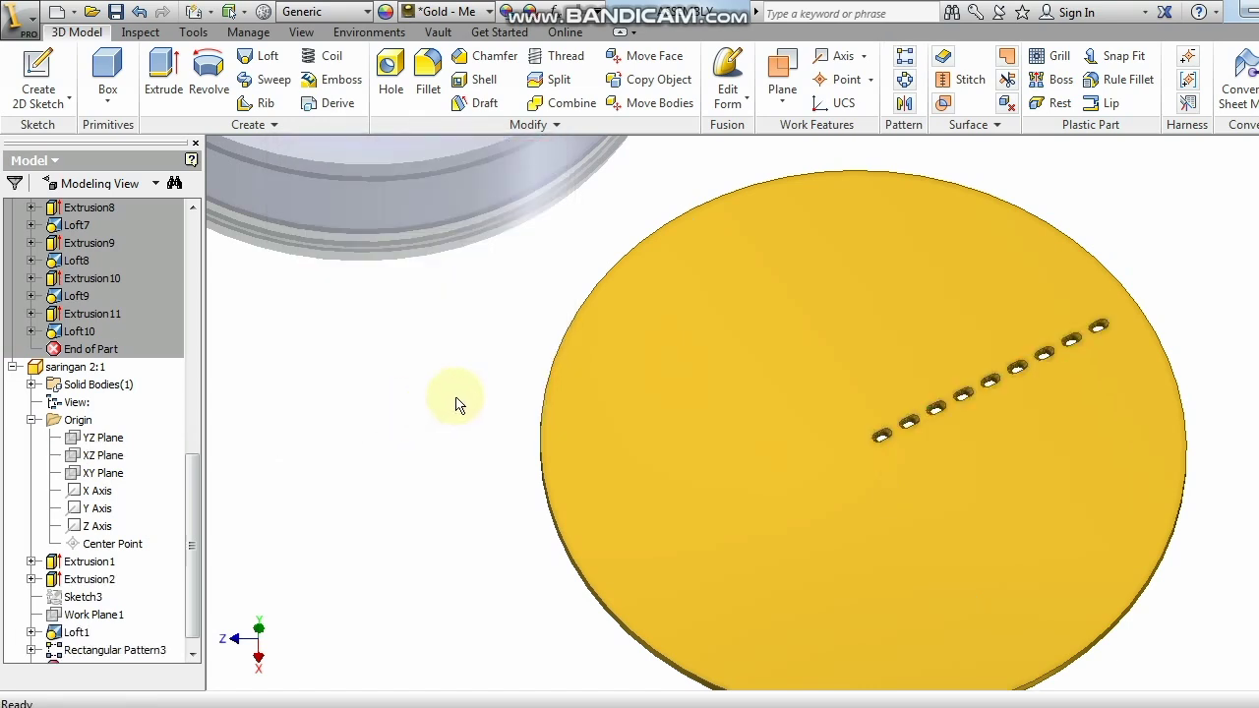
# Start a circular pattern with the slot's extrusion, its loft and the rectangular slot pattern as the features.
pyautogui.scroll(3, 907, 429)
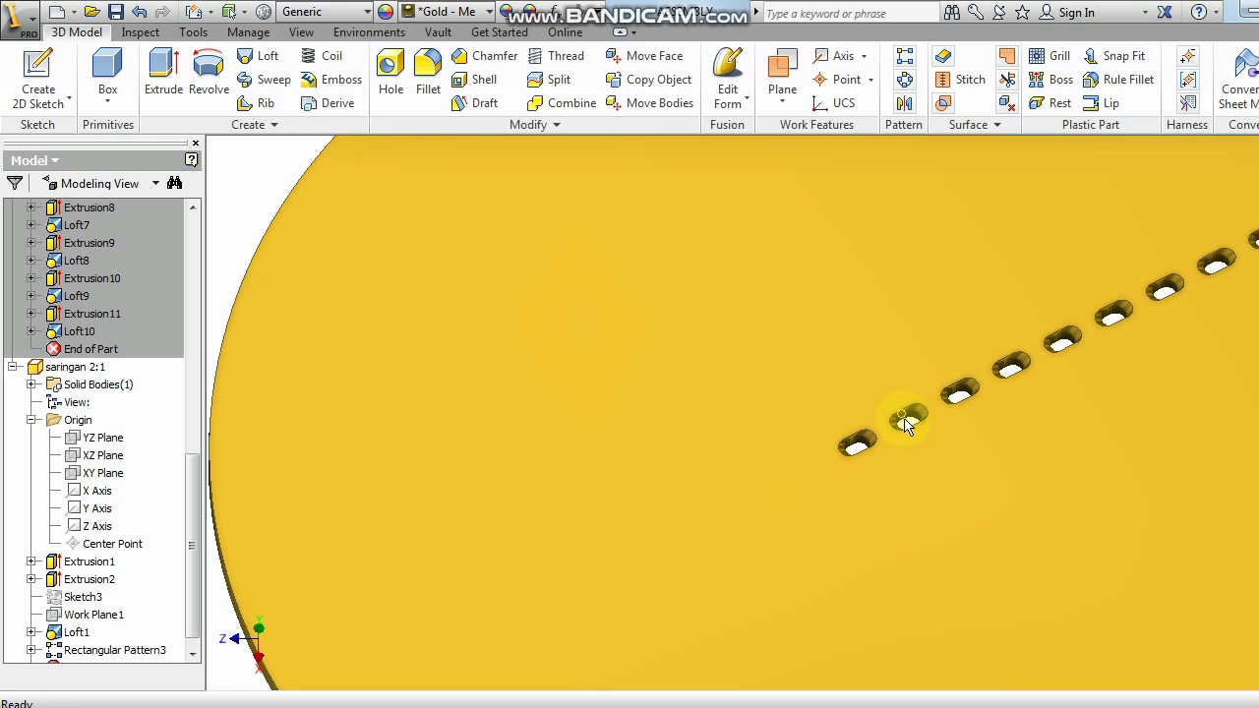
pyautogui.scroll(-3, 906, 425)
pyautogui.scroll(3, 906, 420)
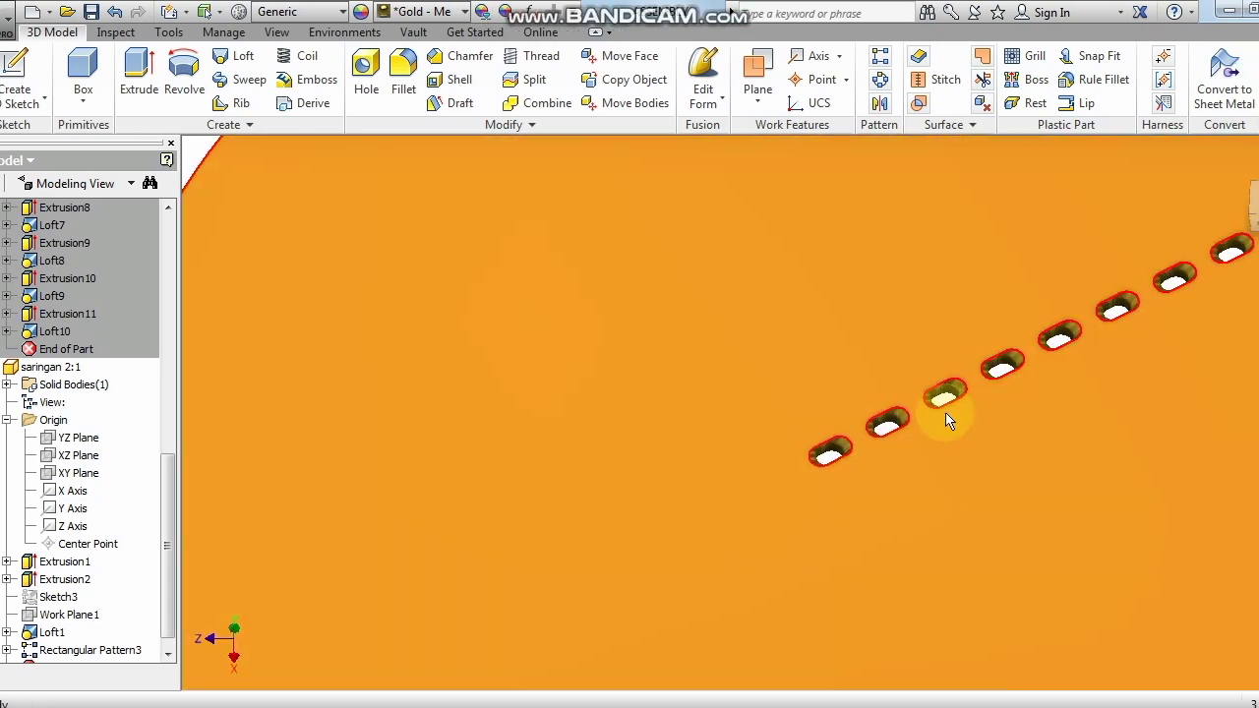
pyautogui.scroll(-3, 968, 406)
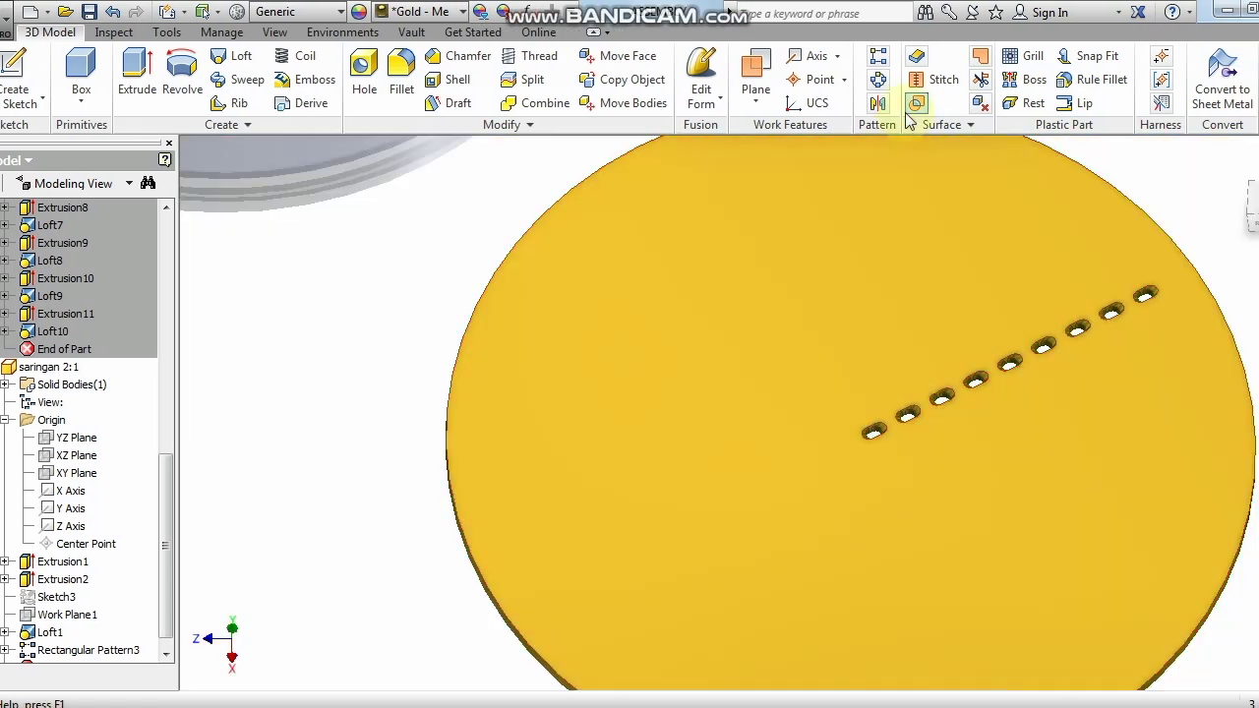
pyautogui.click(878, 79)
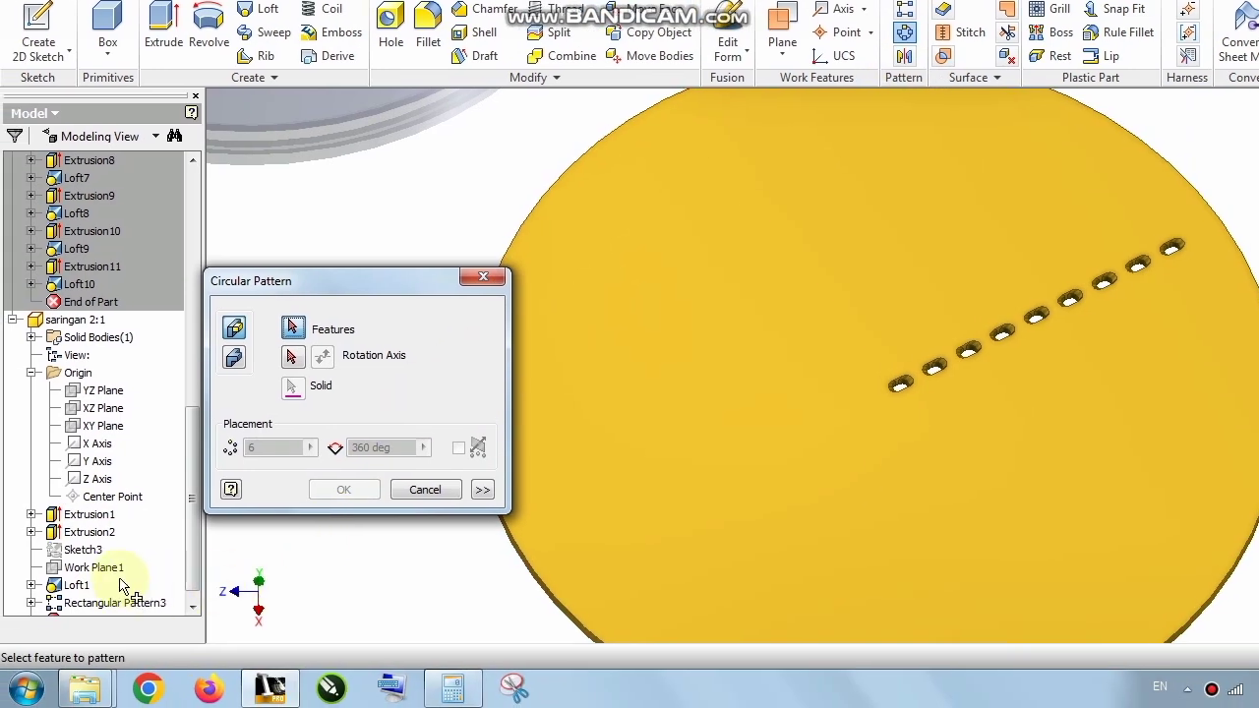
pyautogui.click(120, 602)
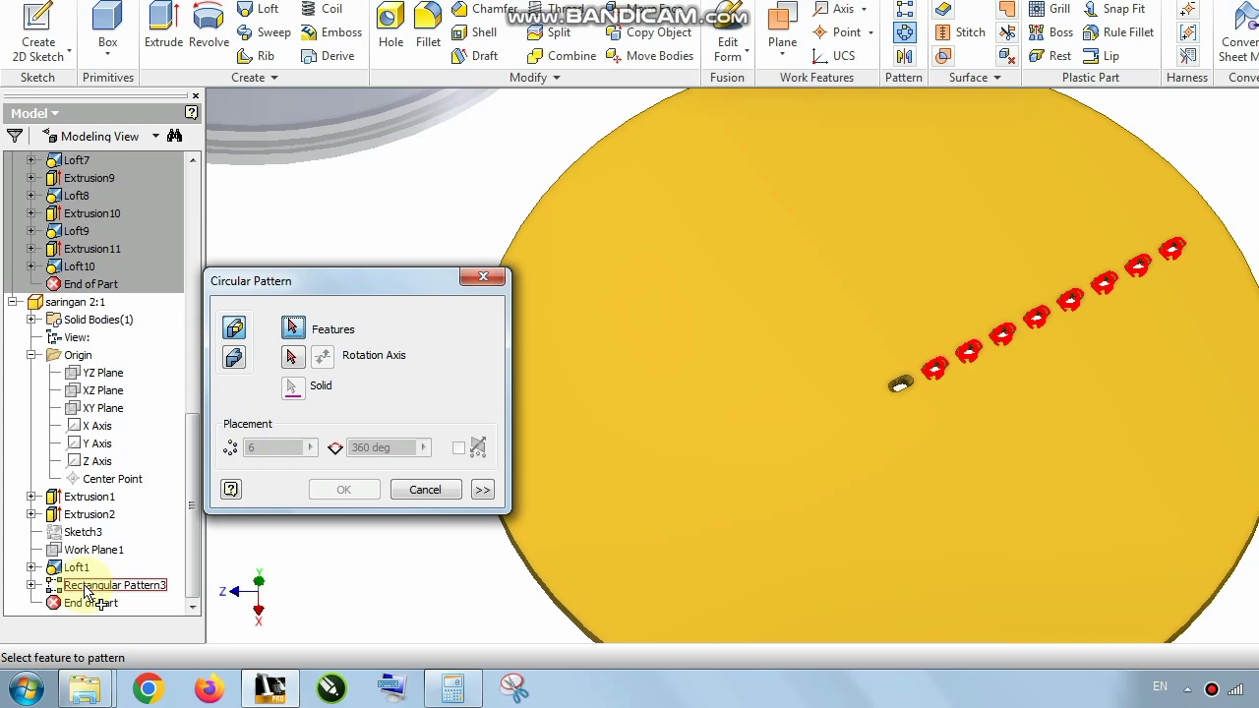
pyautogui.click(32, 585)
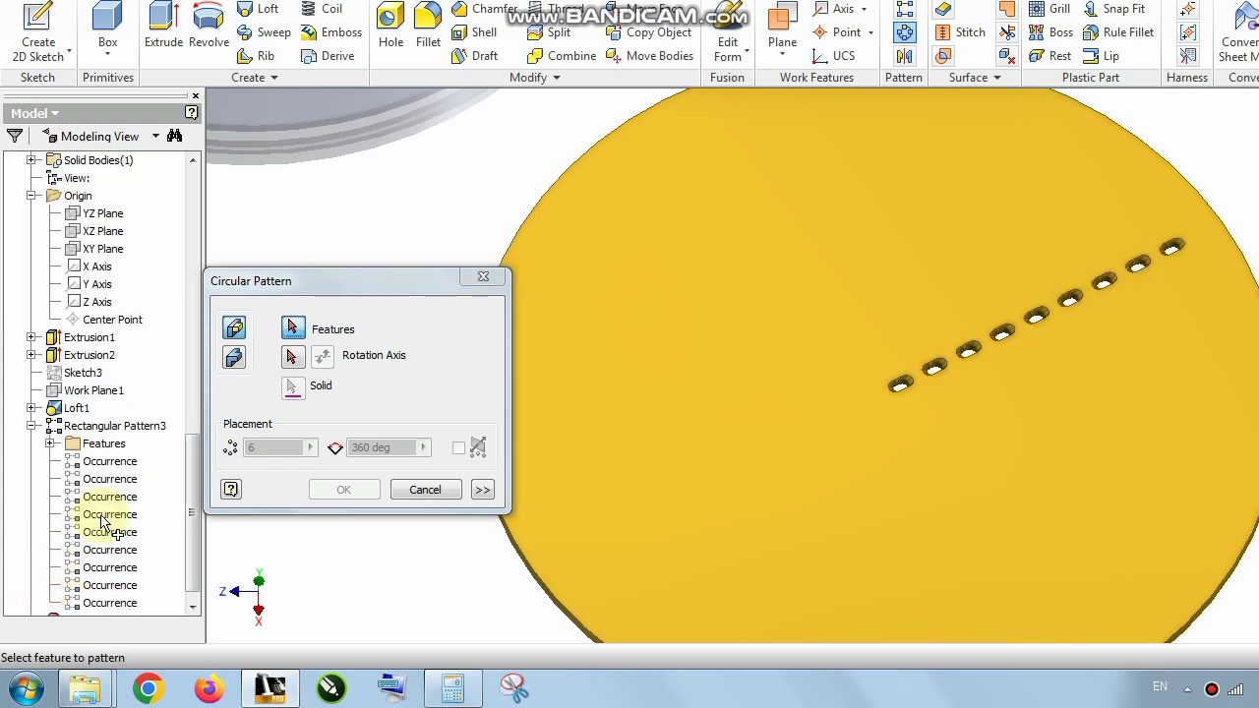
pyautogui.scroll(-5, 773, 346)
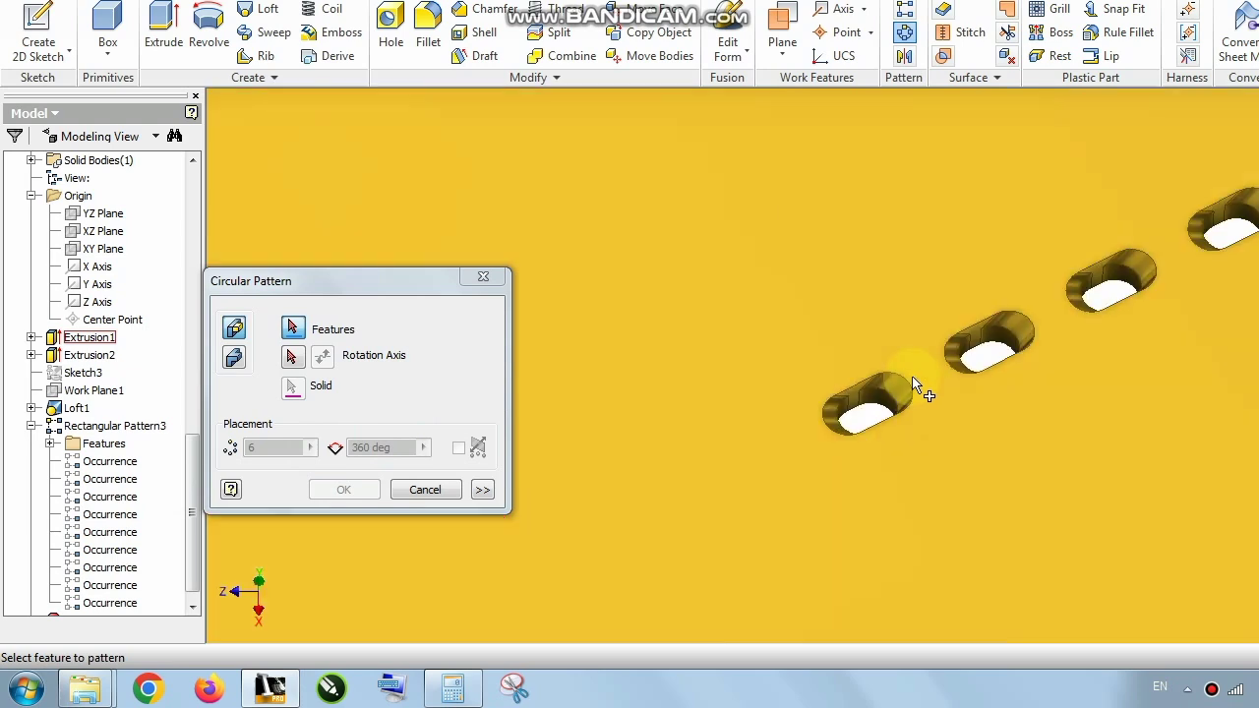
pyautogui.scroll(5, 871, 408)
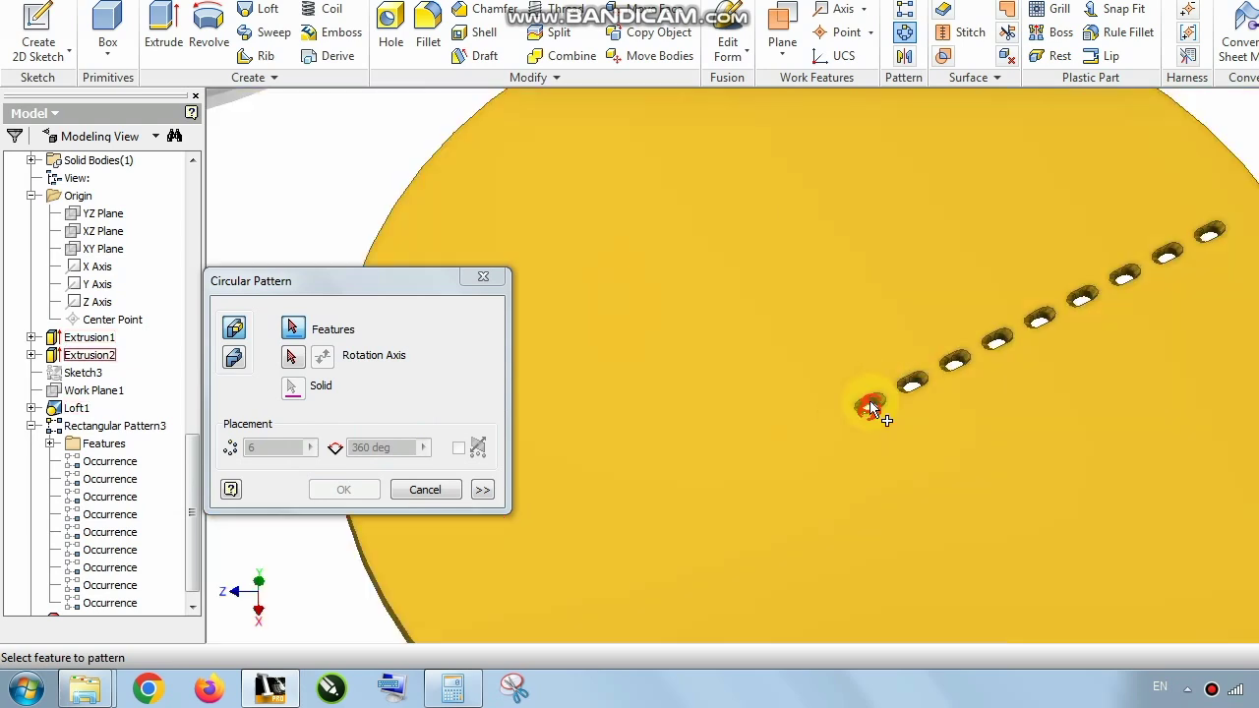
pyautogui.click(107, 430)
pyautogui.scroll(3, 767, 433)
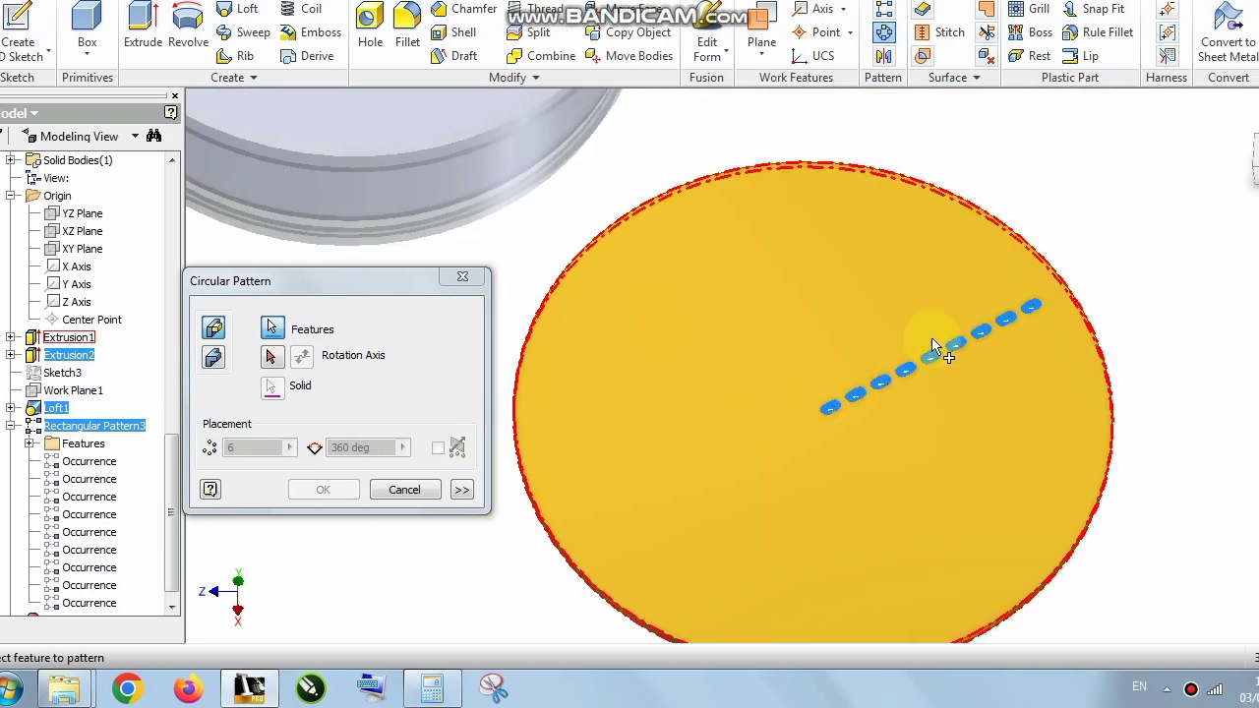
pyautogui.scroll(-3, 975, 344)
pyautogui.scroll(3, 977, 349)
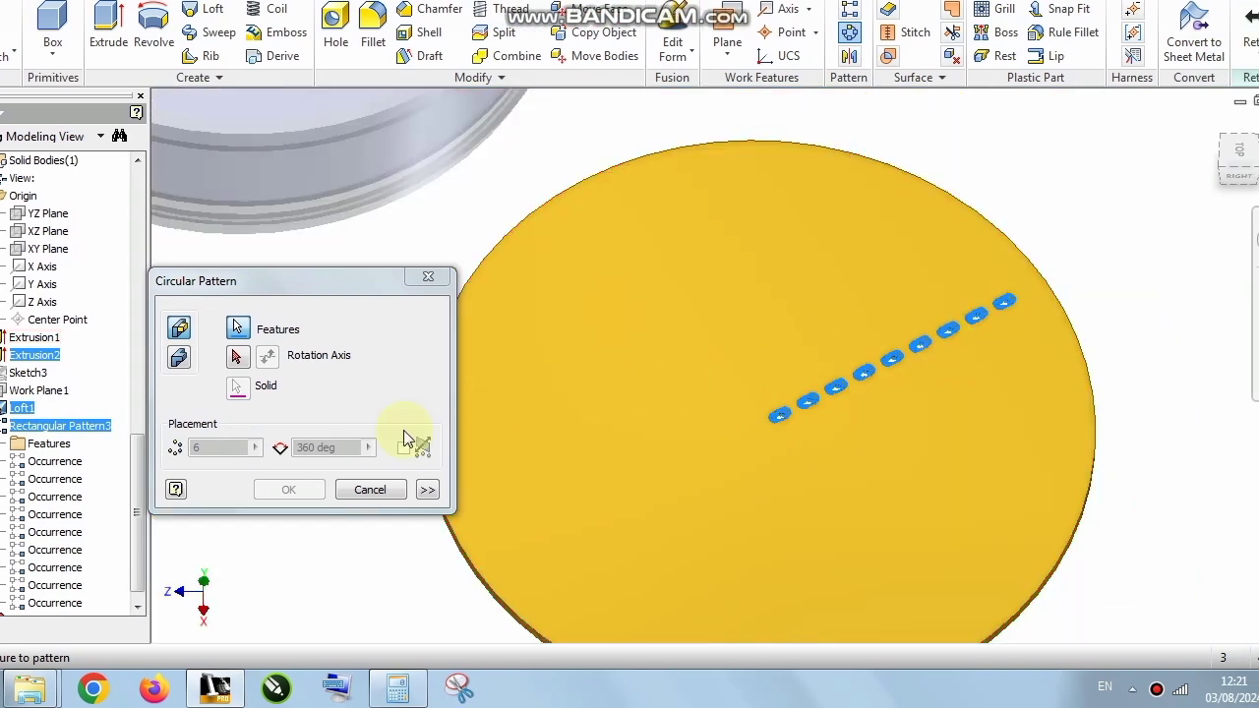
pyautogui.scroll(-4, 823, 405)
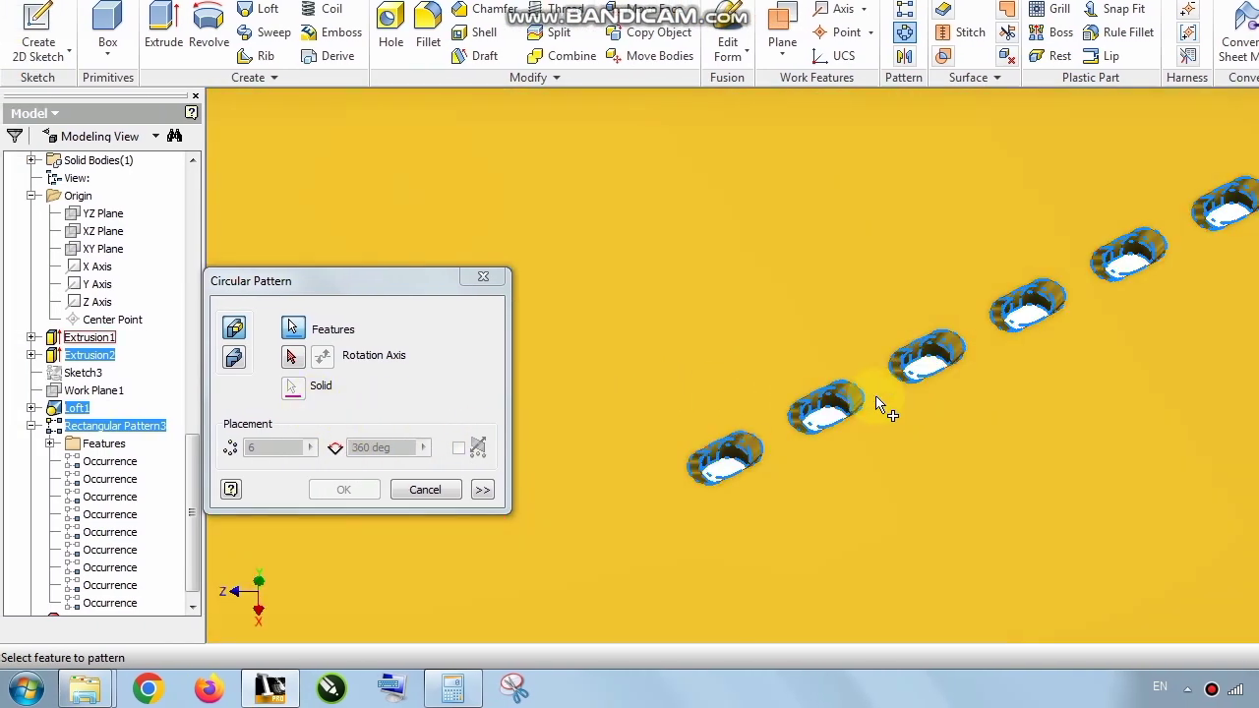
pyautogui.scroll(3, 880, 406)
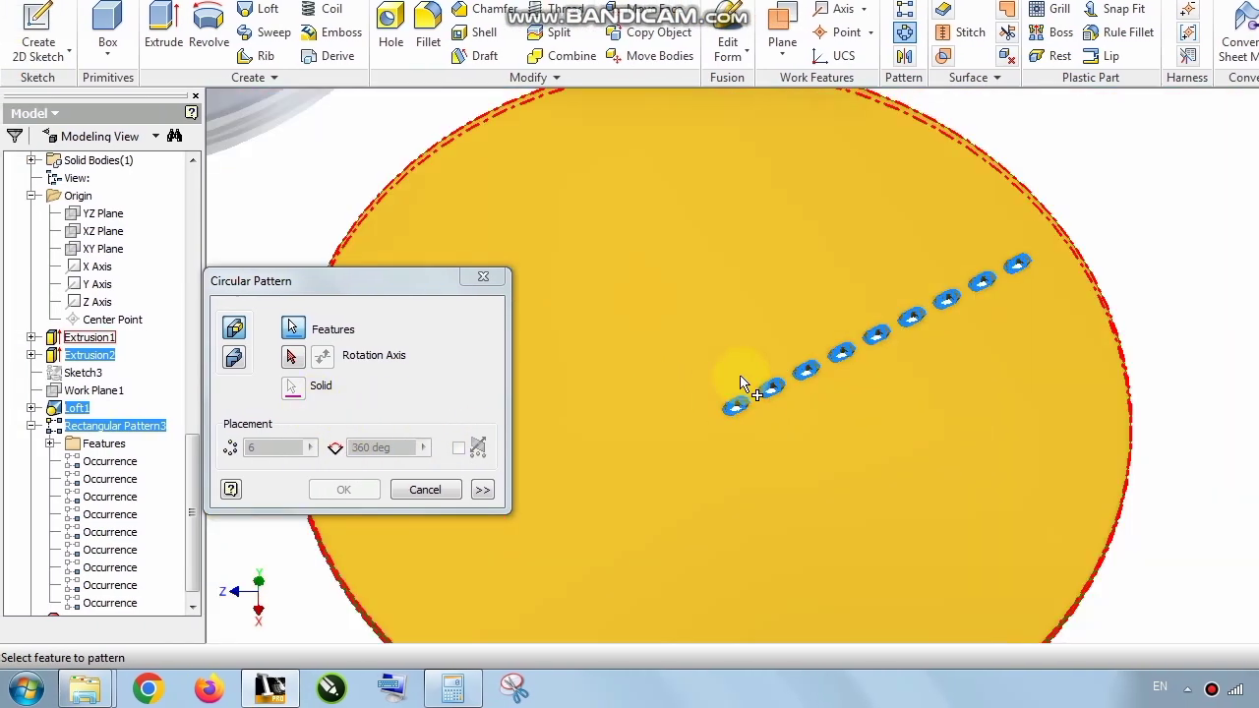
# Define the circular pattern's rotation axis from the gold disc's round outer rim.
pyautogui.click(296, 366)
pyautogui.scroll(3, 737, 295)
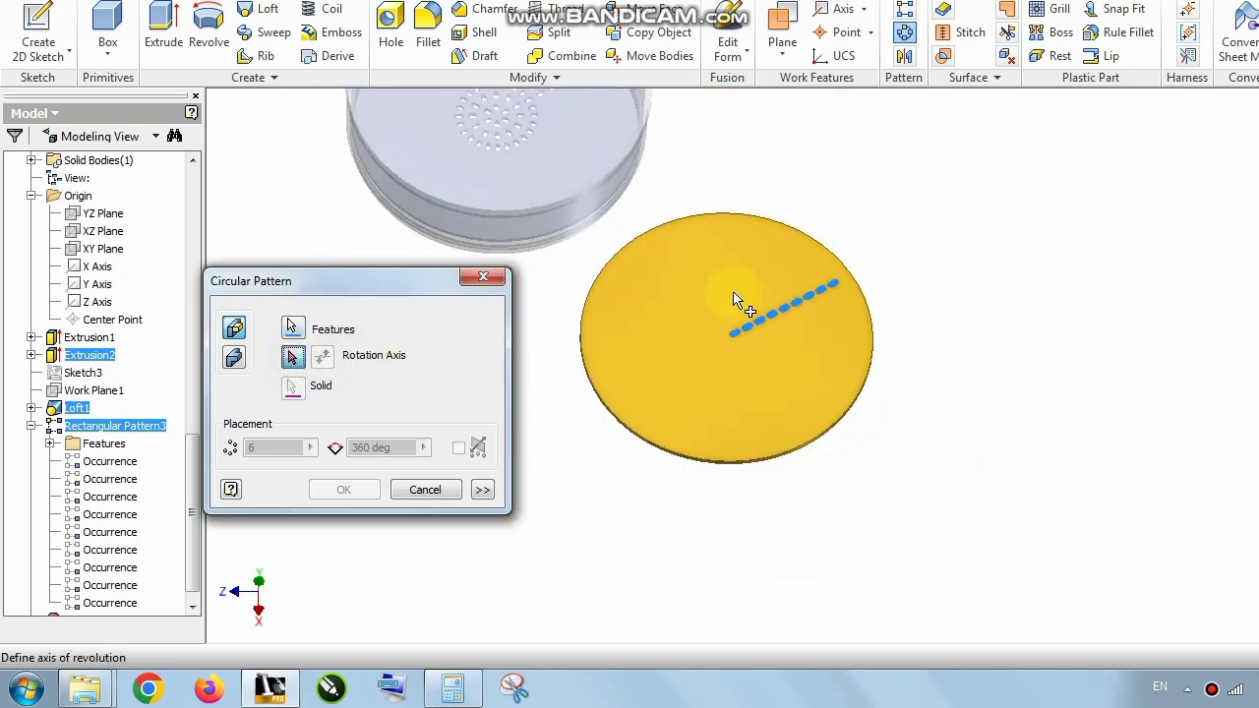
pyautogui.scroll(-5, 678, 457)
pyautogui.click(688, 460)
pyautogui.scroll(3, 700, 508)
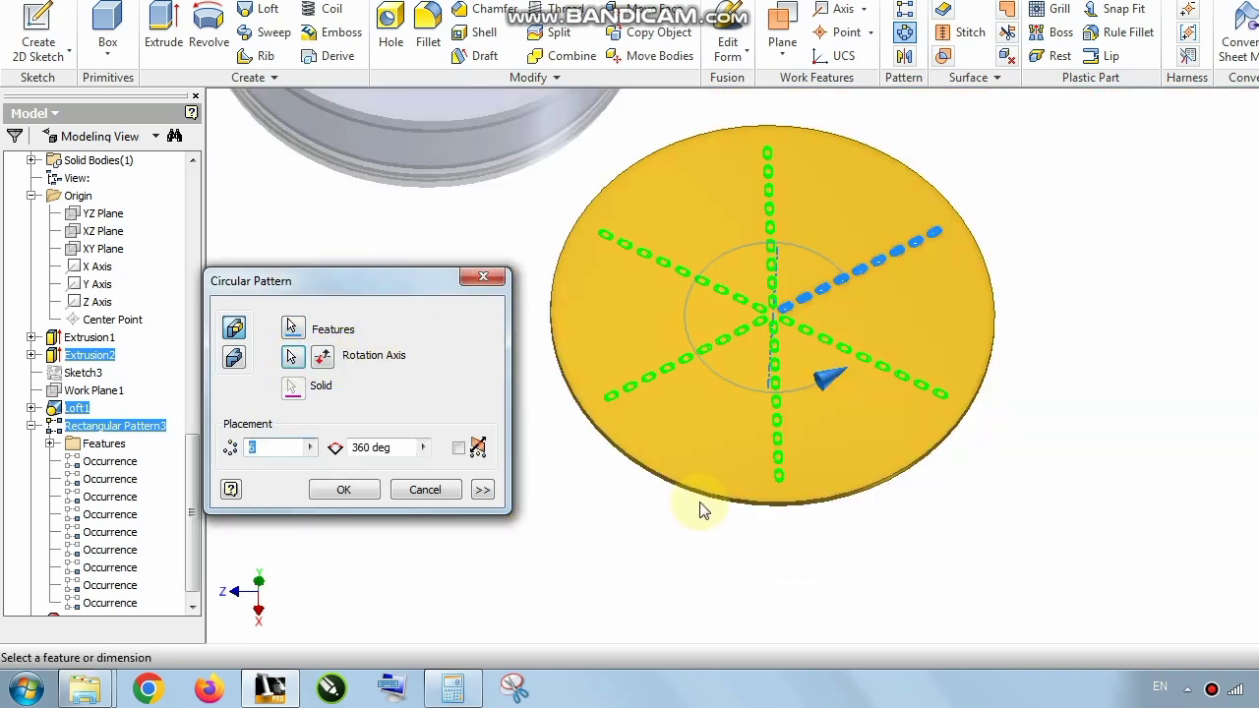
pyautogui.scroll(-3, 795, 278)
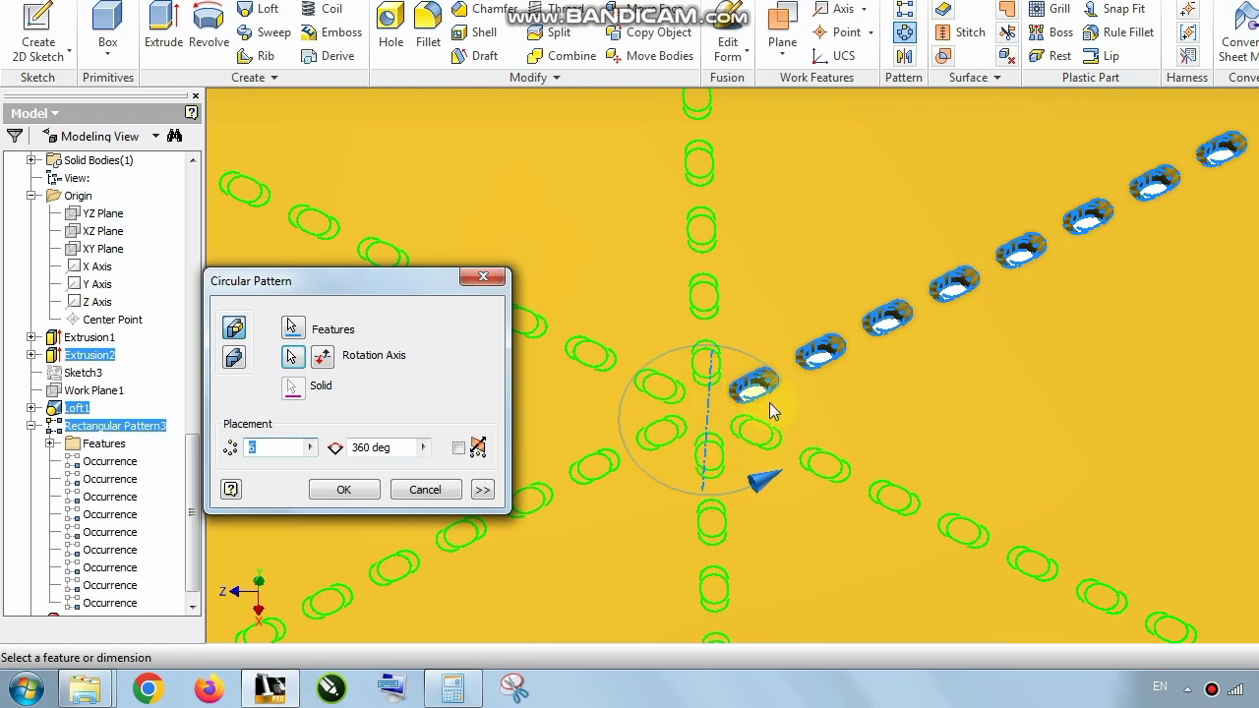
pyautogui.scroll(-2, 769, 403)
pyautogui.scroll(-2, 738, 295)
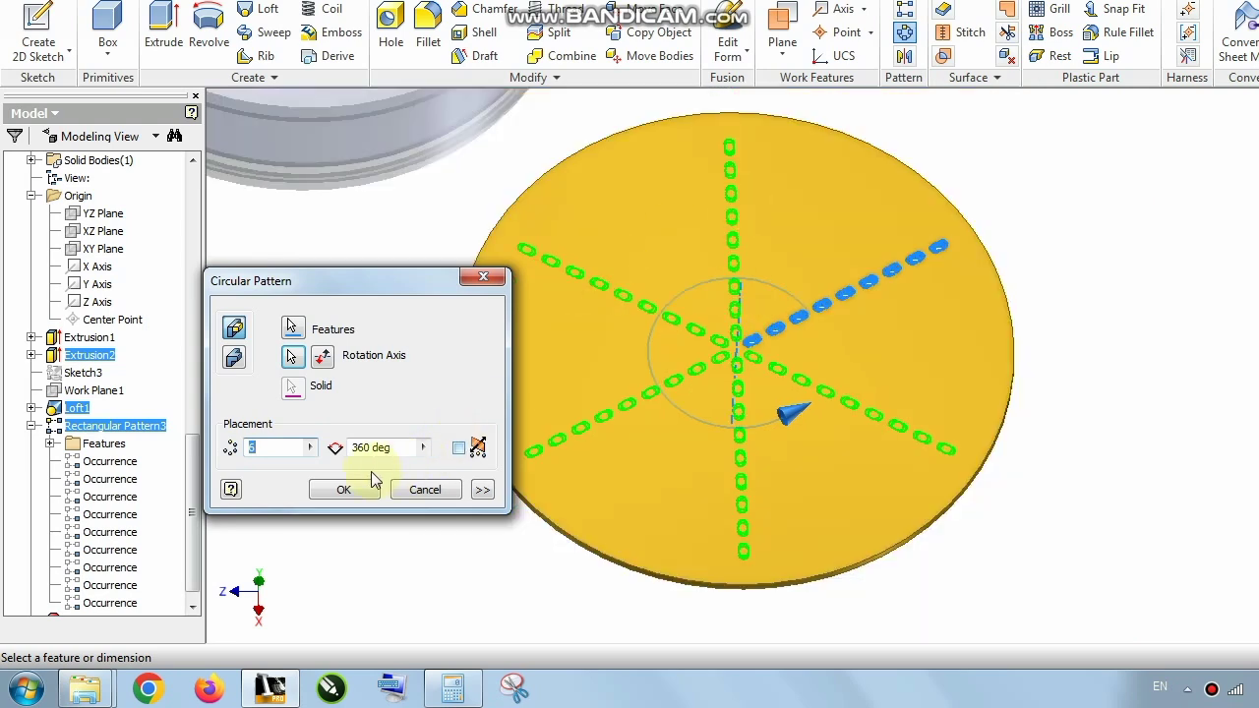
# Set the circular pattern to 10 occurrences over 360 degrees and create it.
pyautogui.click(271, 445)
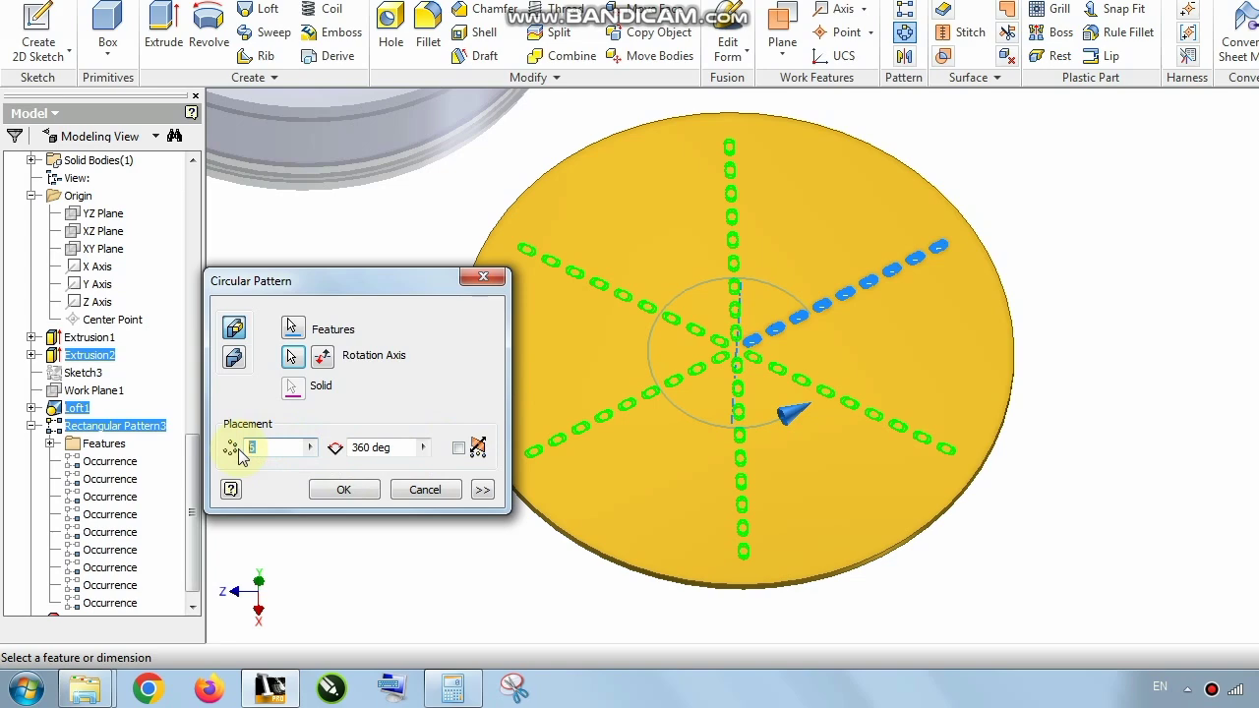
pyautogui.write('10')
pyautogui.scroll(5, 708, 368)
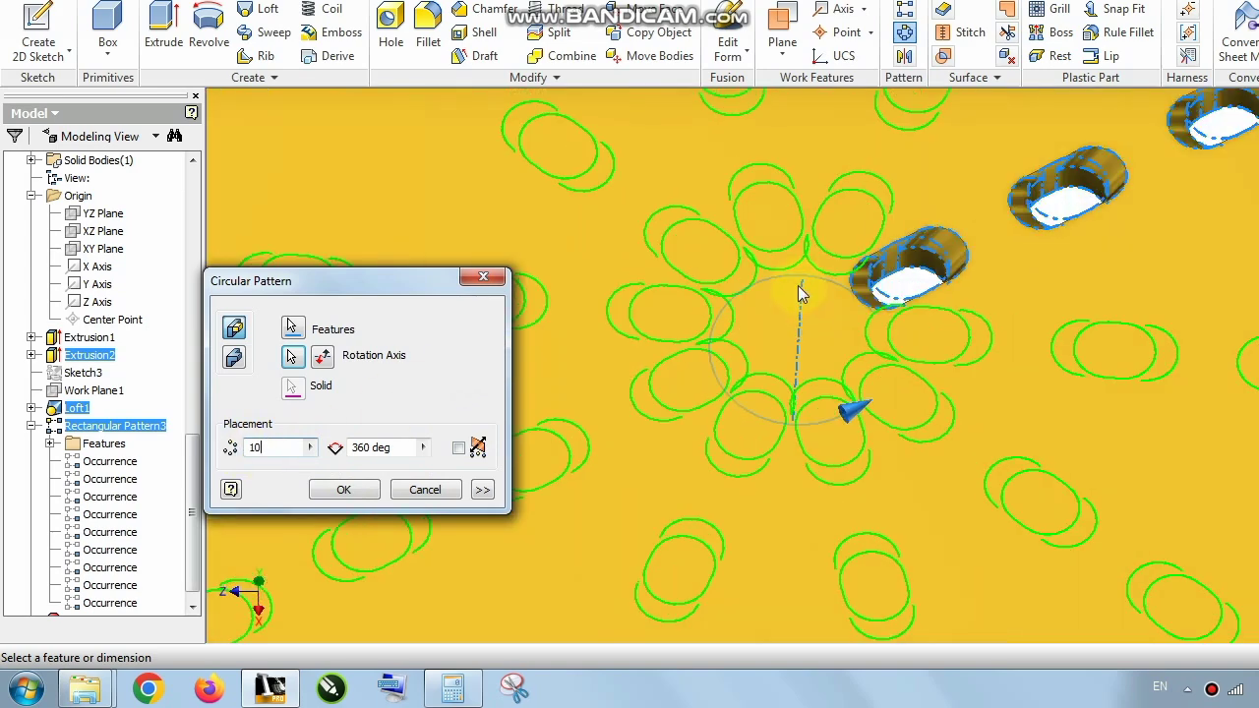
pyautogui.scroll(-3, 798, 285)
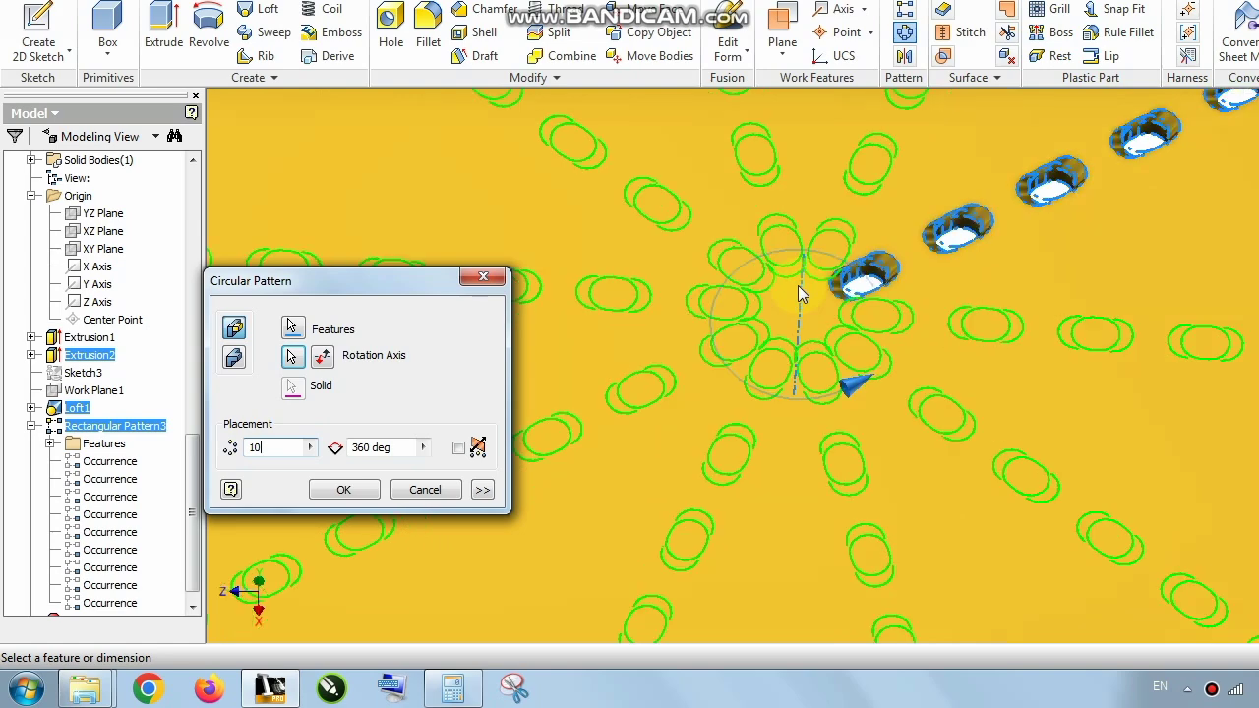
pyautogui.moveTo(797, 285); pyautogui.dragTo(724, 384, button='middle')
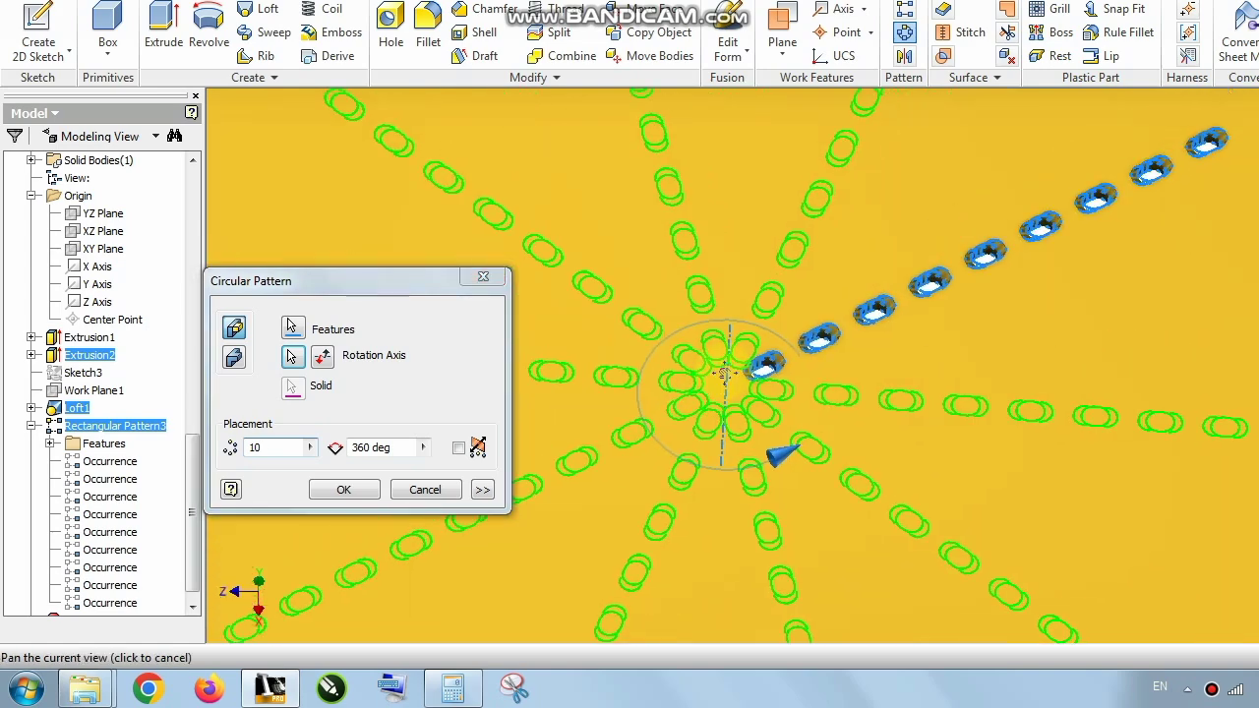
pyautogui.click(346, 491)
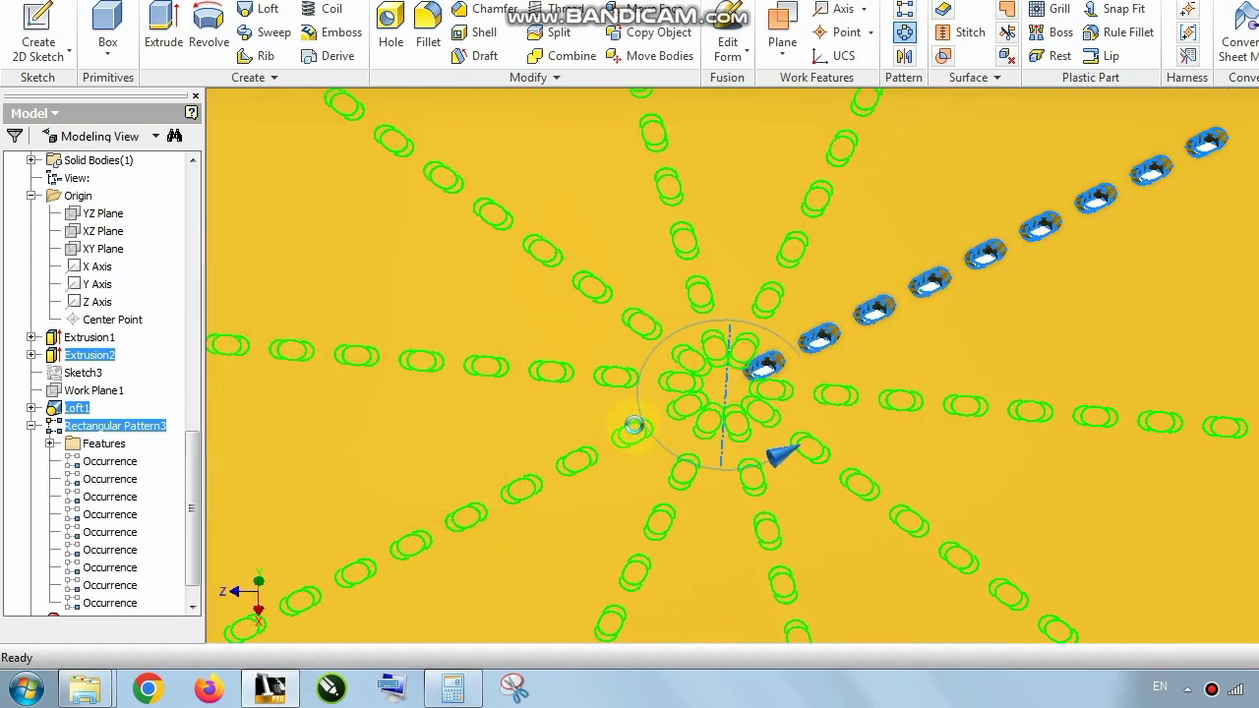
# Compare the gold disc's slot layout with the rings and slanted row of the reference disc in top view.
pyautogui.scroll(-4, 689, 385)
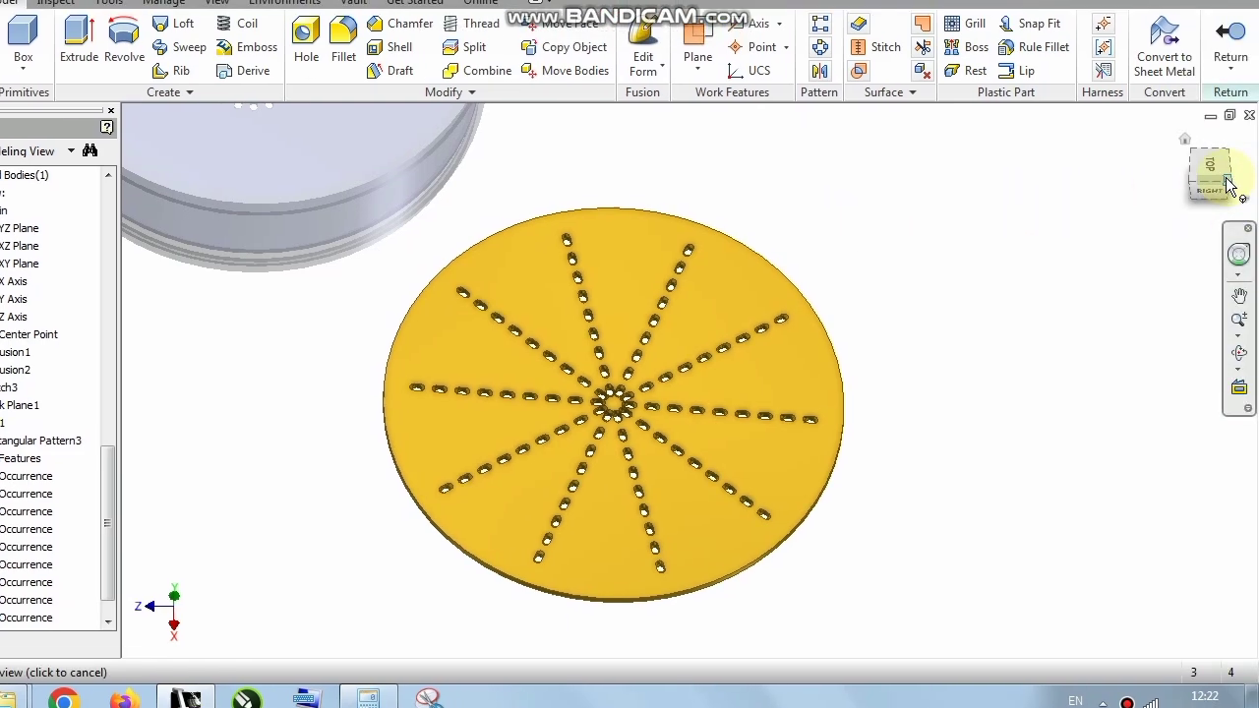
pyautogui.click(1219, 177)
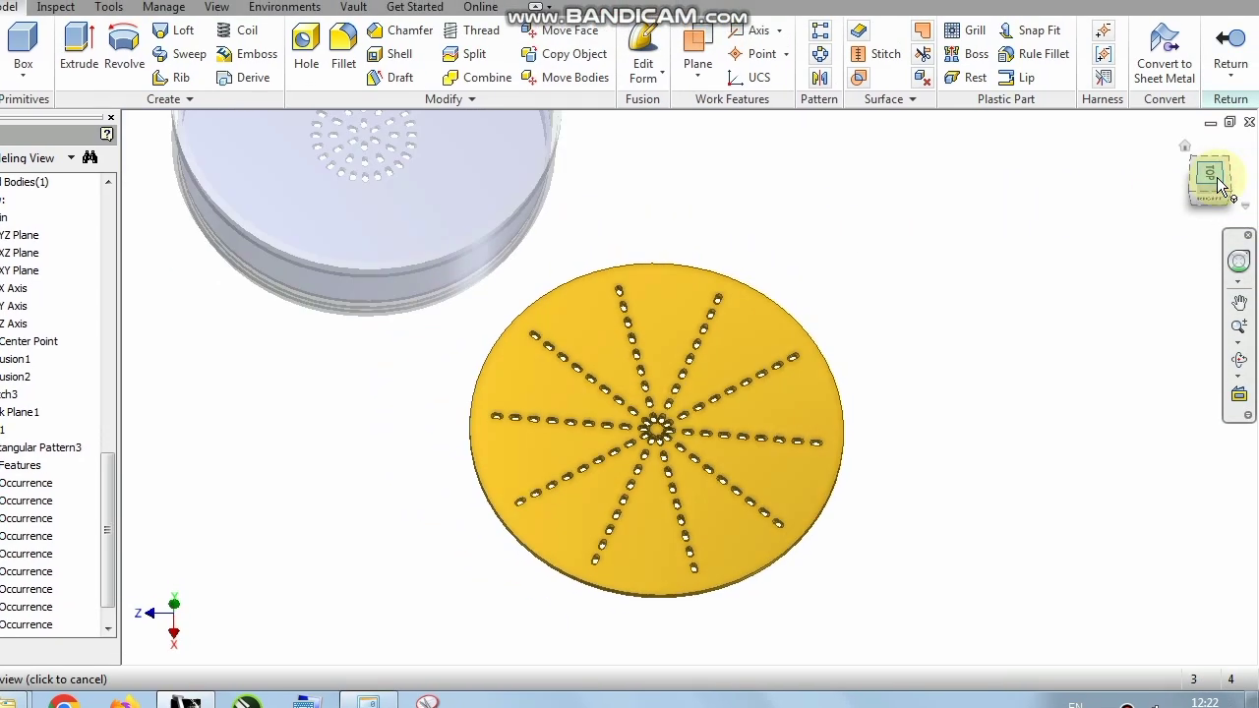
pyautogui.scroll(5, 661, 295)
pyautogui.moveTo(661, 311); pyautogui.dragTo(758, 338, button='middle')
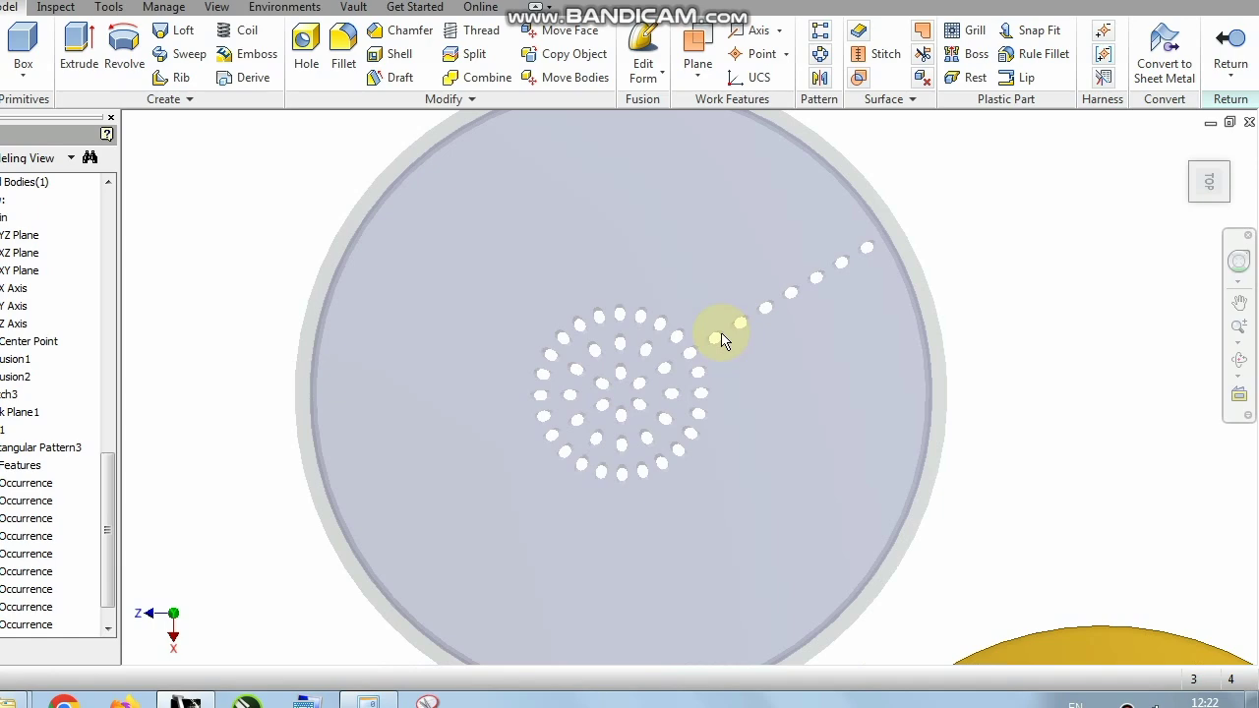
pyautogui.scroll(2, 722, 339)
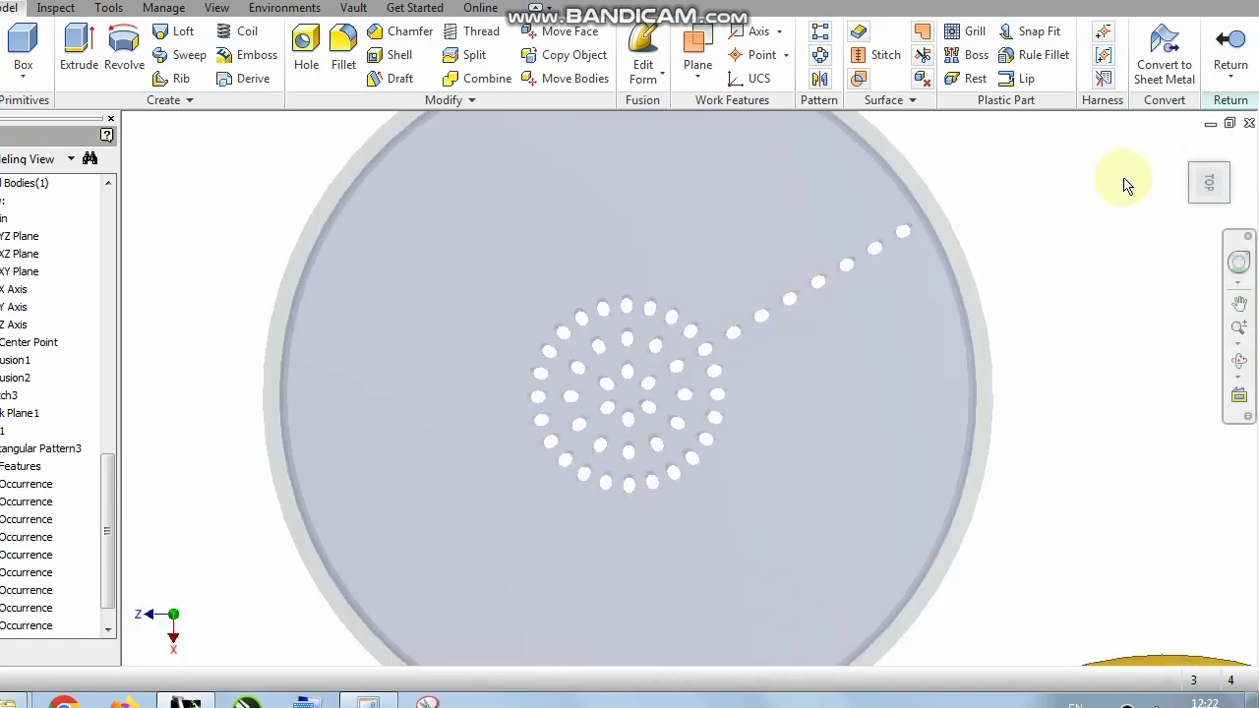
# Finish editing the gold disc, return to the assembly, and open the blue strainer disc (saringan) for editing in place.
pyautogui.click(1227, 59)
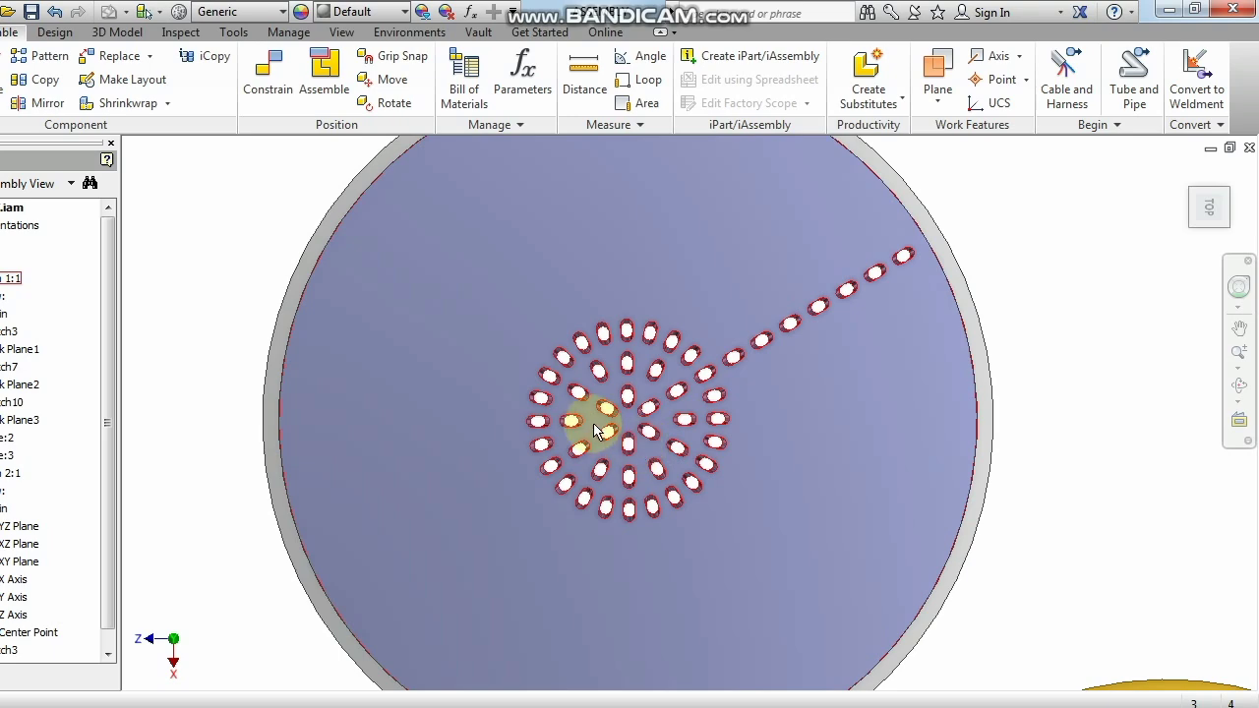
pyautogui.scroll(3, 598, 429)
pyautogui.scroll(-4, 619, 435)
pyautogui.scroll(2, 732, 400)
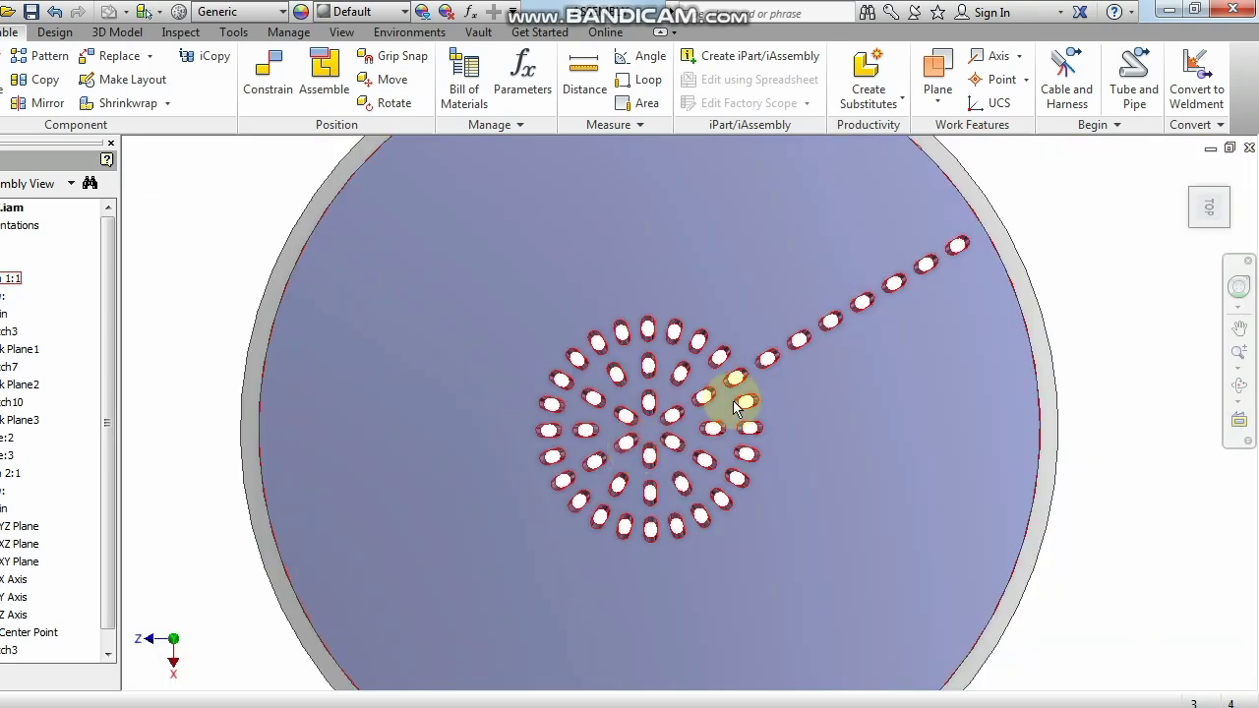
pyautogui.scroll(-3, 738, 393)
pyautogui.scroll(4, 752, 385)
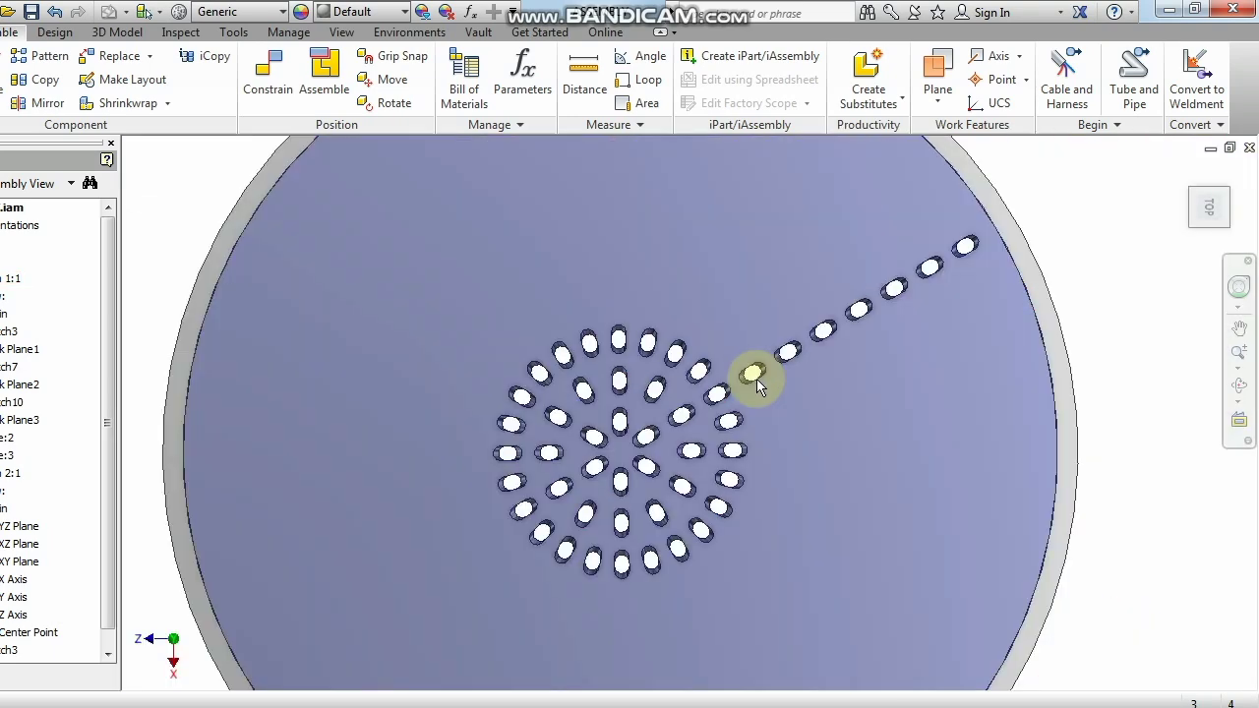
pyautogui.doubleClick(755, 383)
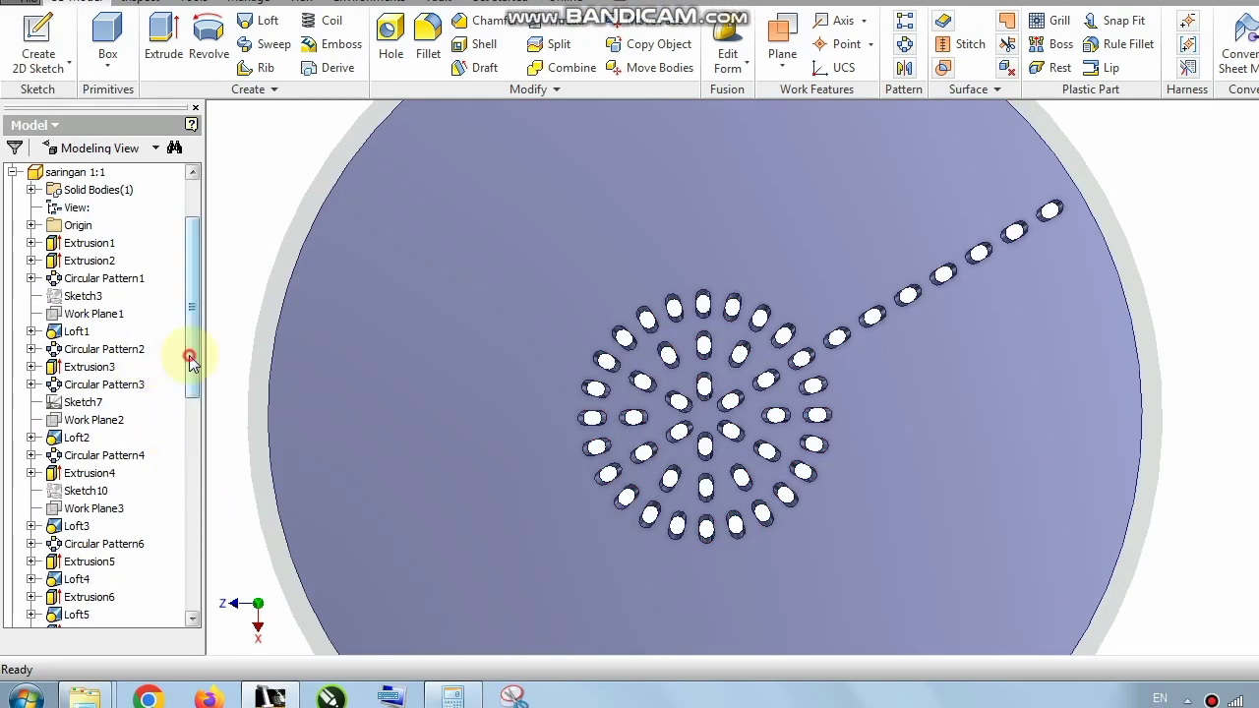
# Examine which slots of the blue disc's innermost ring belong to Circular Pattern1, Loft1 and Circular Pattern2.
pyautogui.moveTo(190, 355); pyautogui.dragTo(178, 315)
pyautogui.scroll(-1, 178, 307)
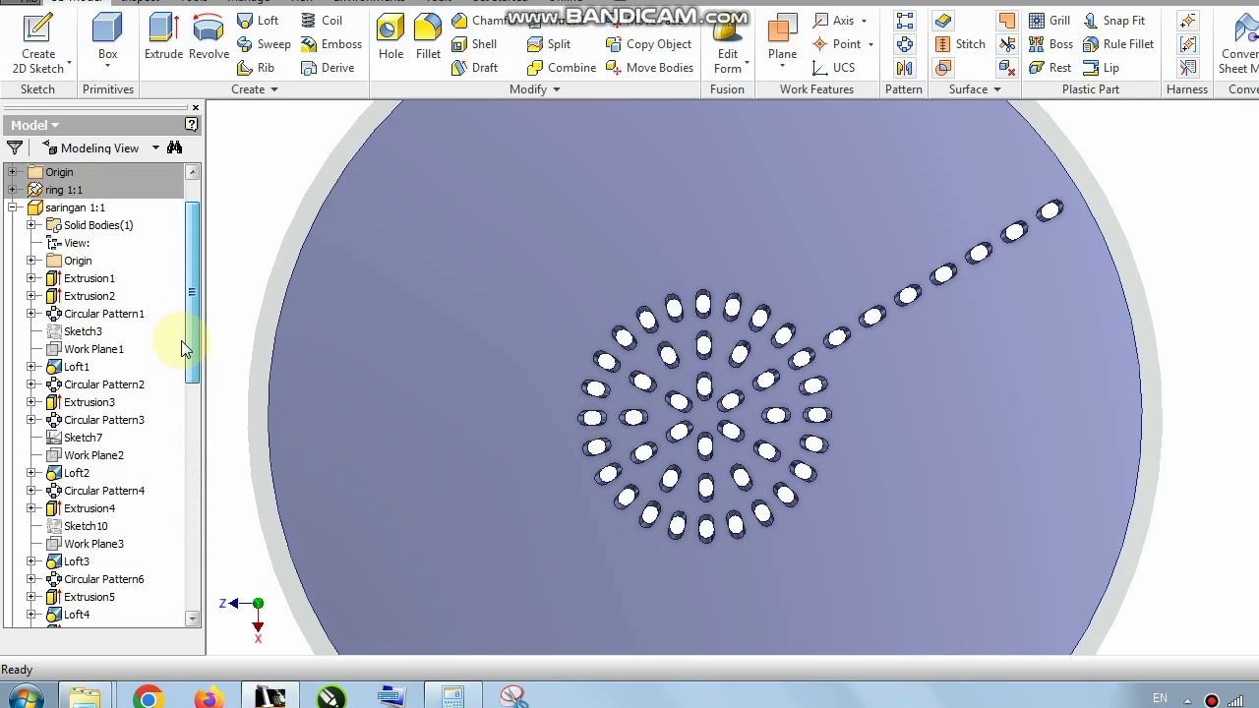
pyautogui.click(99, 313)
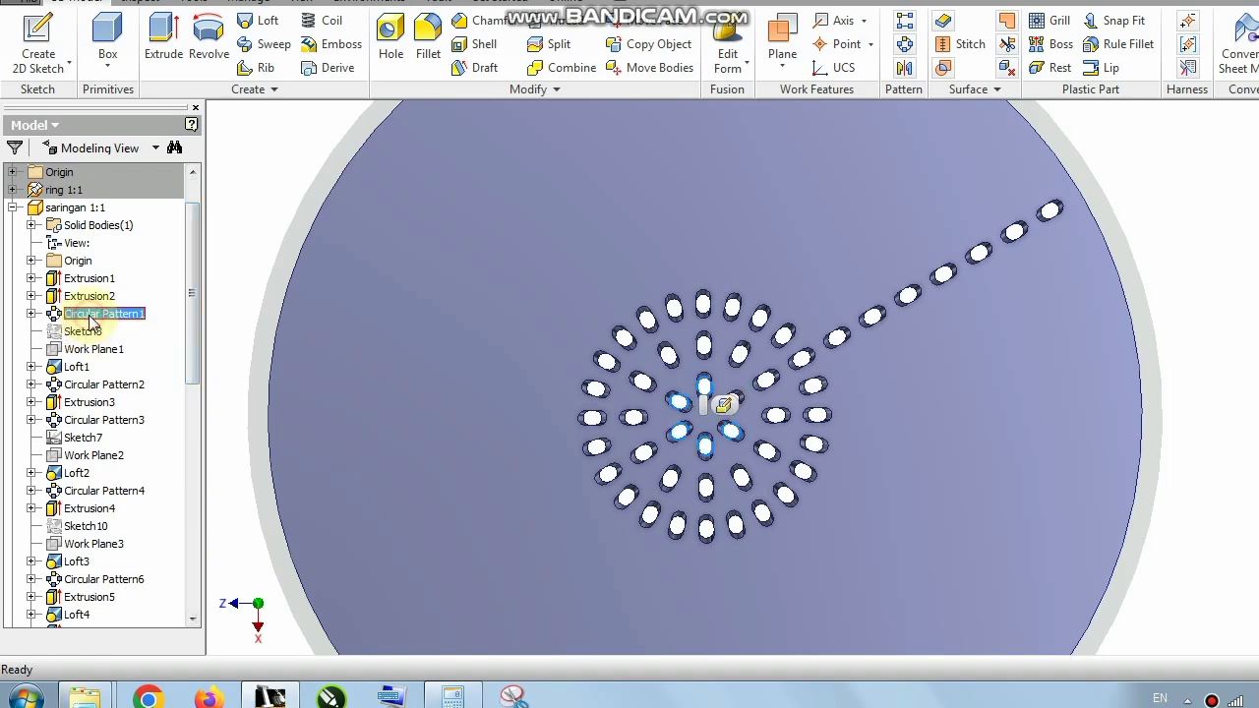
pyautogui.click(77, 366)
pyautogui.scroll(-2, 77, 366)
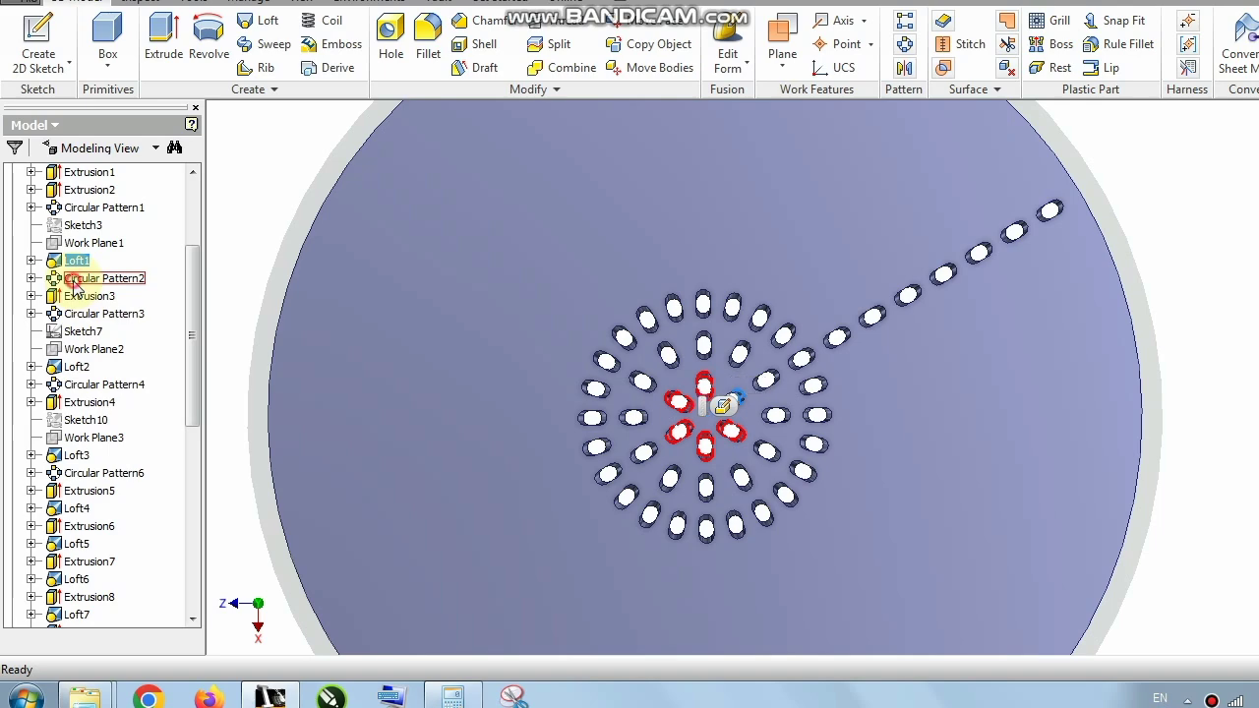
pyautogui.click(74, 283)
pyautogui.click(79, 265)
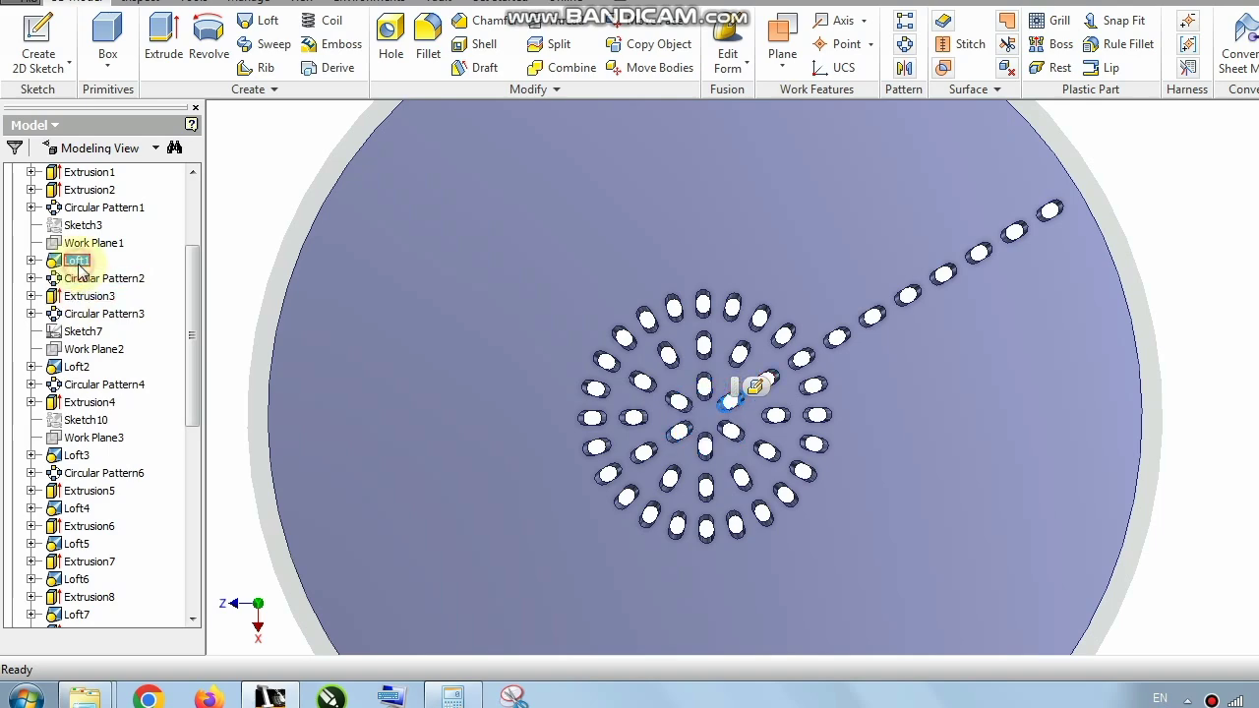
pyautogui.scroll(-3, 733, 394)
pyautogui.scroll(2, 734, 403)
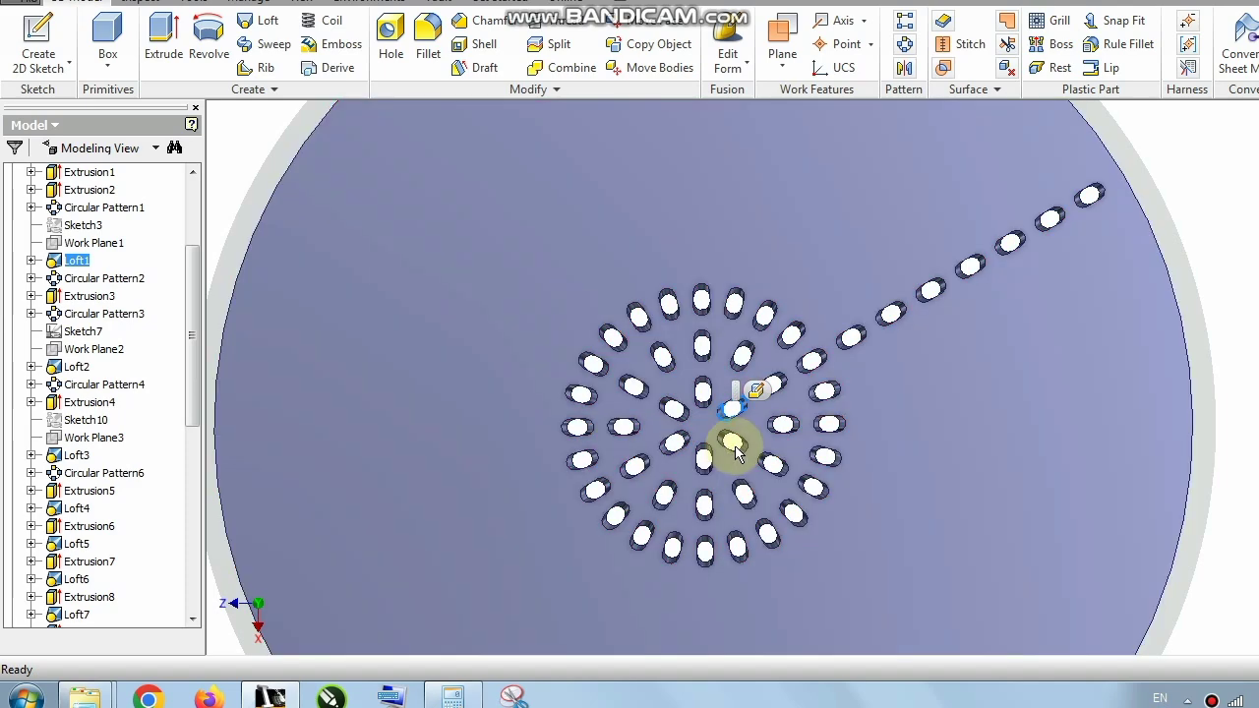
pyautogui.moveTo(737, 452); pyautogui.dragTo(590, 526, button='middle')
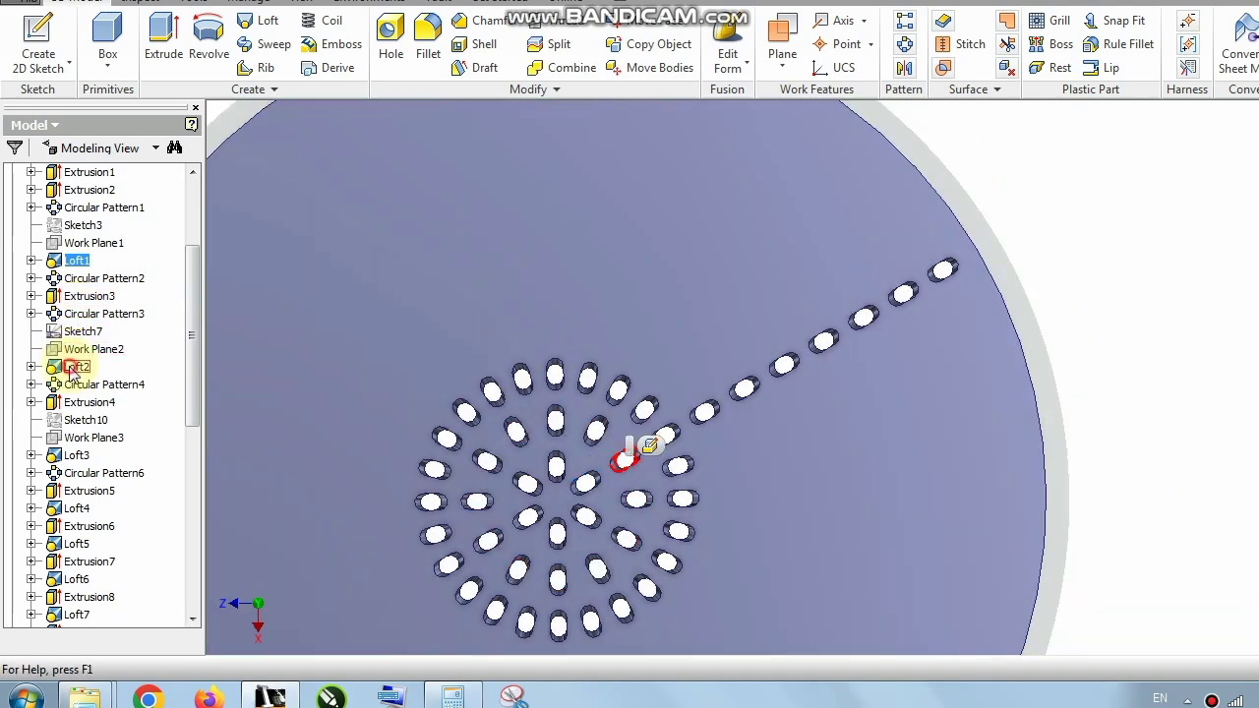
# Examine which slots Loft2, Circular Pattern4, Loft3 and Circular Pattern6 form in the second and third rings of the blue disc.
pyautogui.click(70, 368)
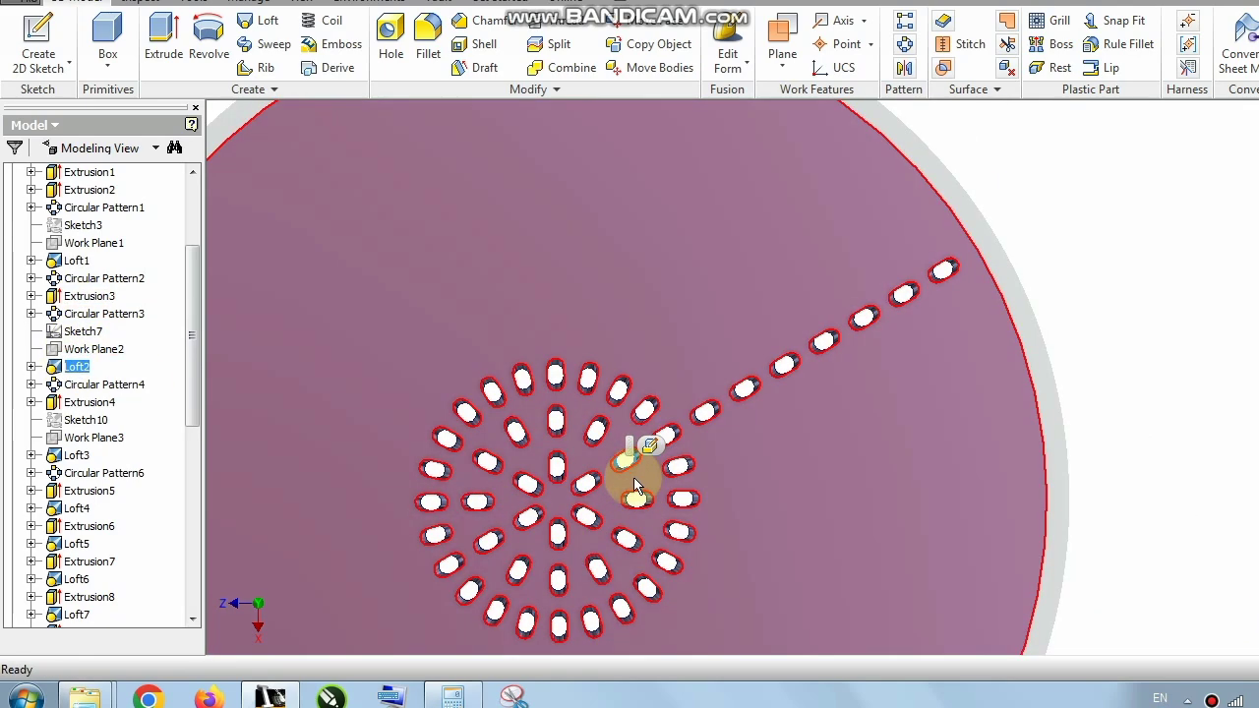
pyautogui.scroll(-3, 635, 470)
pyautogui.scroll(2, 635, 470)
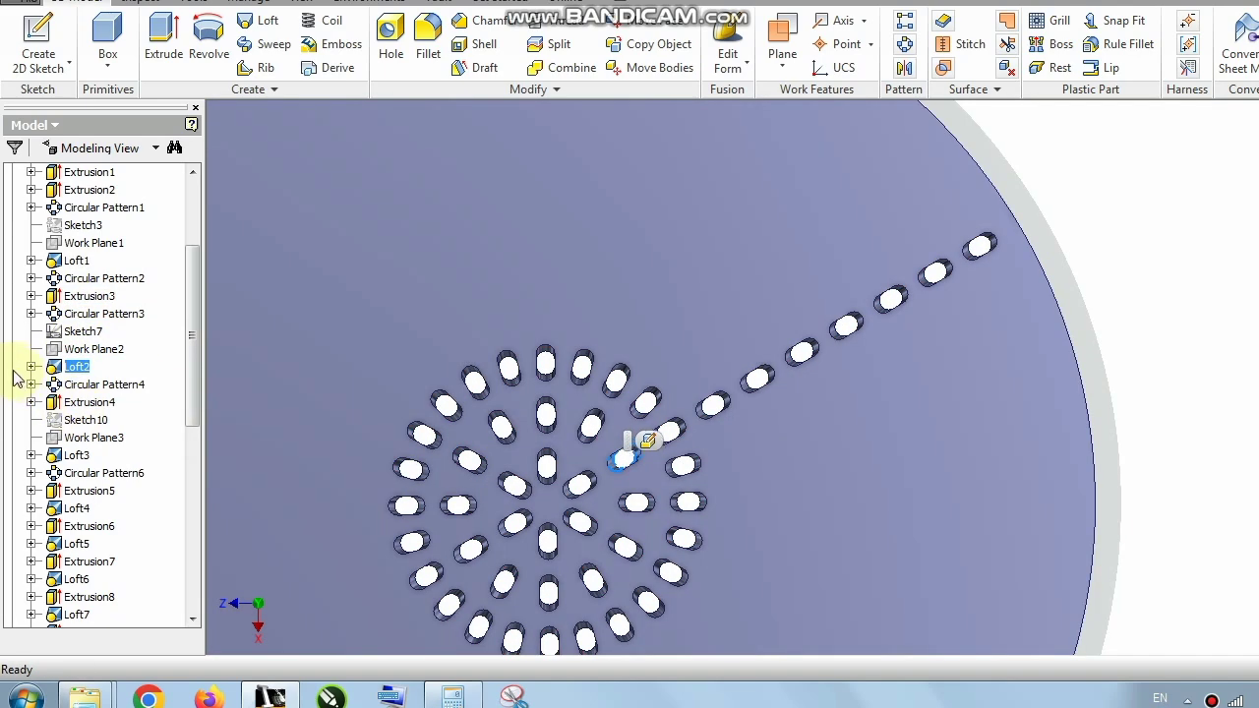
pyautogui.click(98, 384)
pyautogui.moveTo(463, 498)
pyautogui.keyDown('shift'); pyautogui.mouseDown(button='middle')
pyautogui.moveTo(514, 482)
pyautogui.moveTo(630, 347)
pyautogui.mouseUp(button='middle'); pyautogui.keyUp('shift')
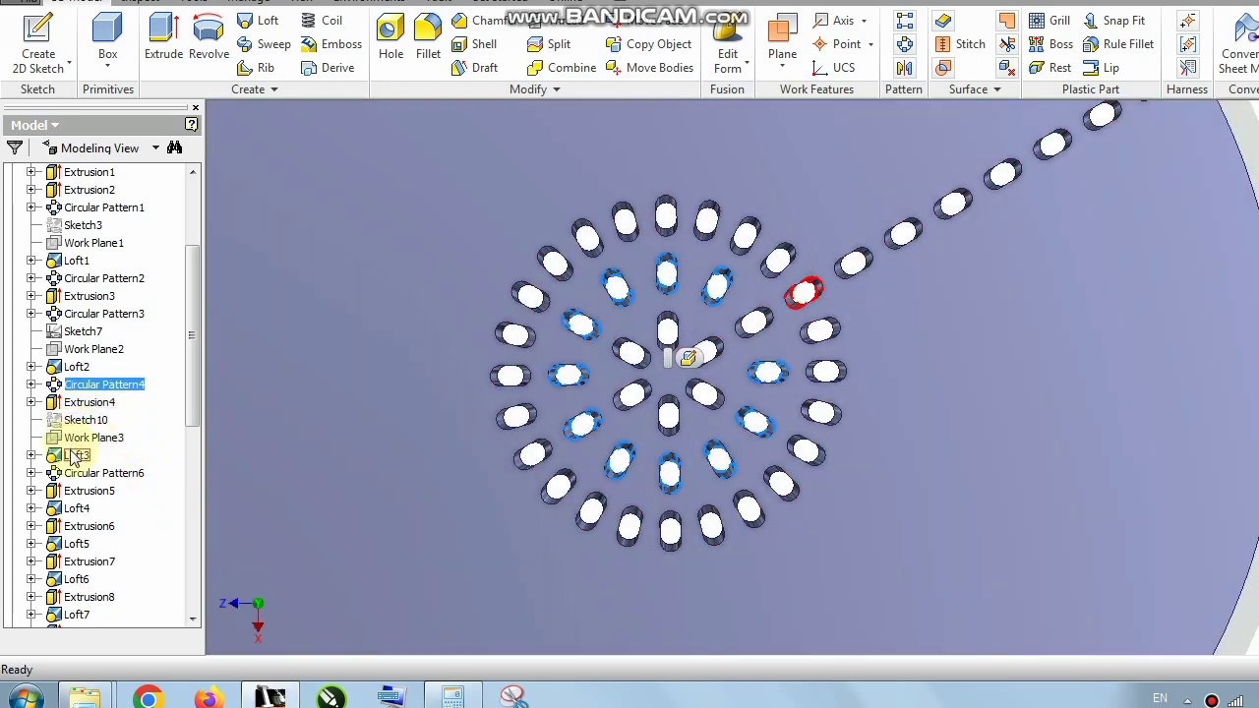
pyautogui.click(76, 456)
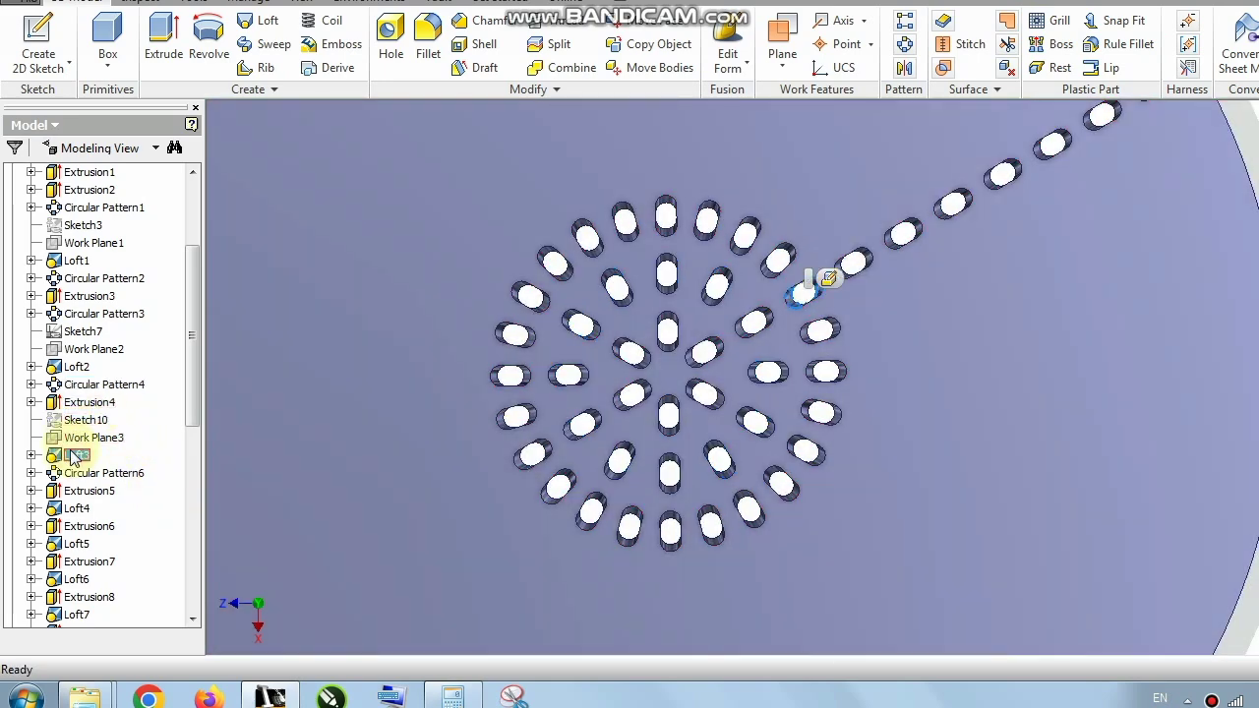
pyautogui.click(73, 457)
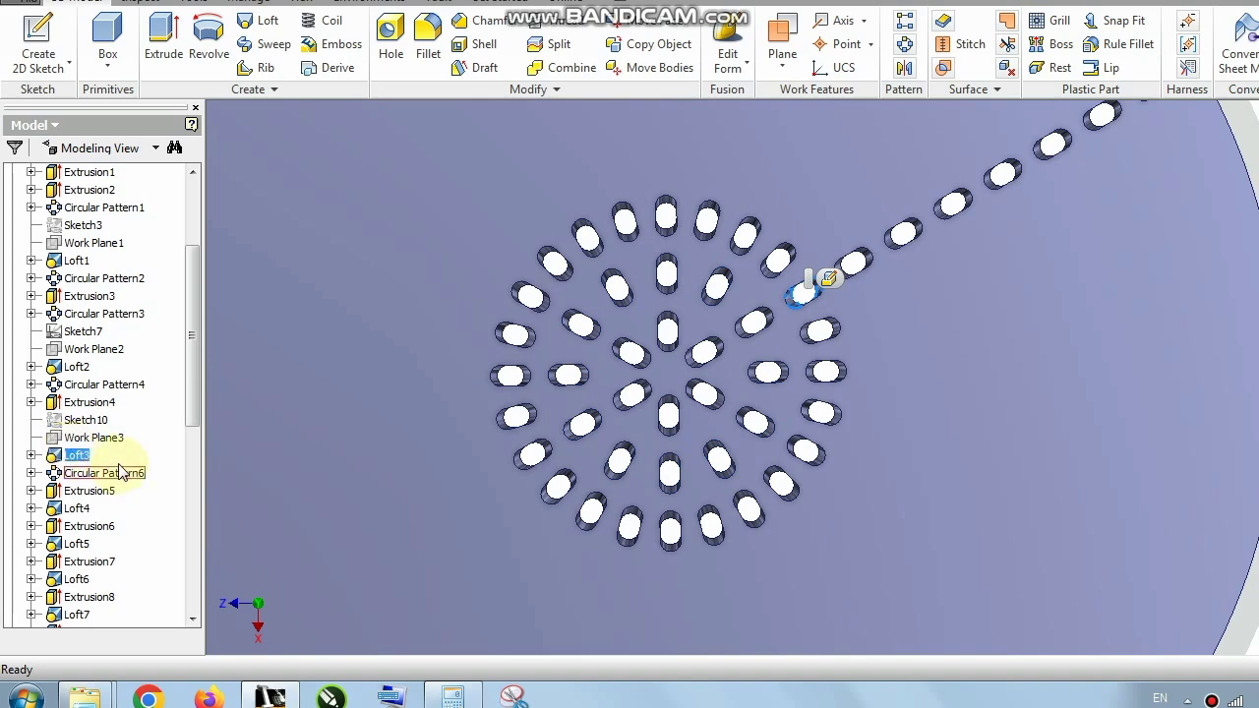
pyautogui.click(88, 473)
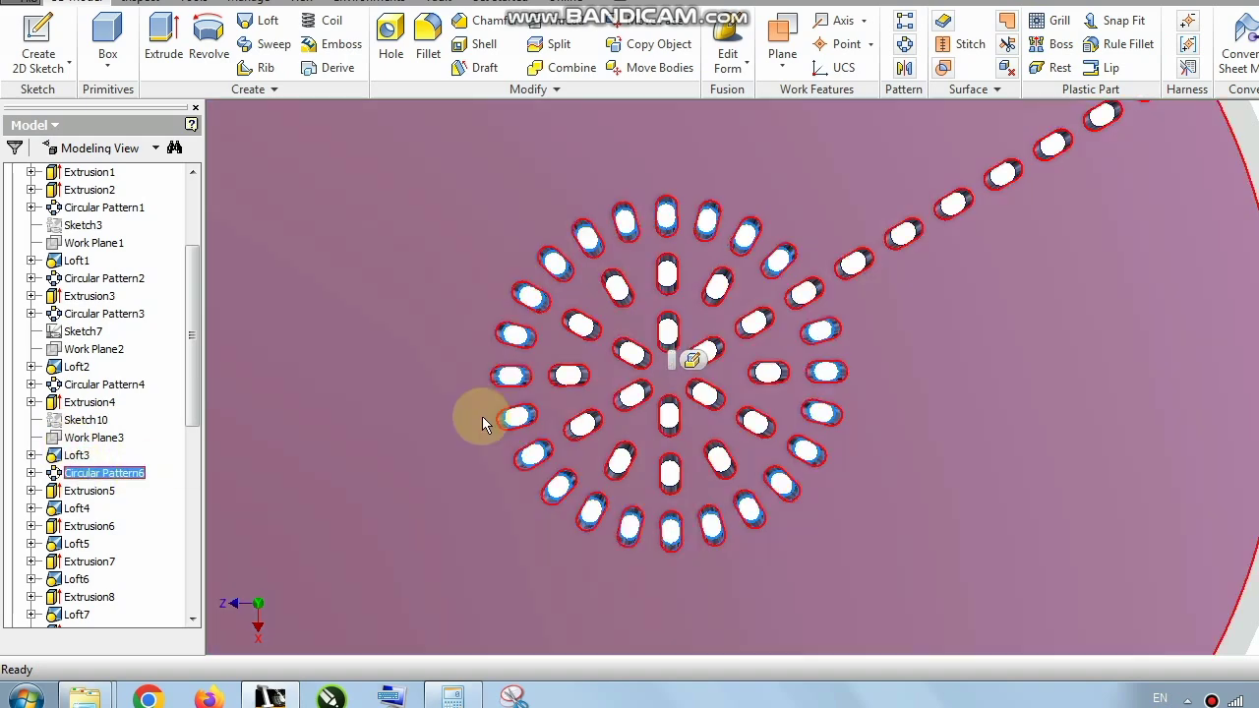
pyautogui.scroll(-2, 388, 416)
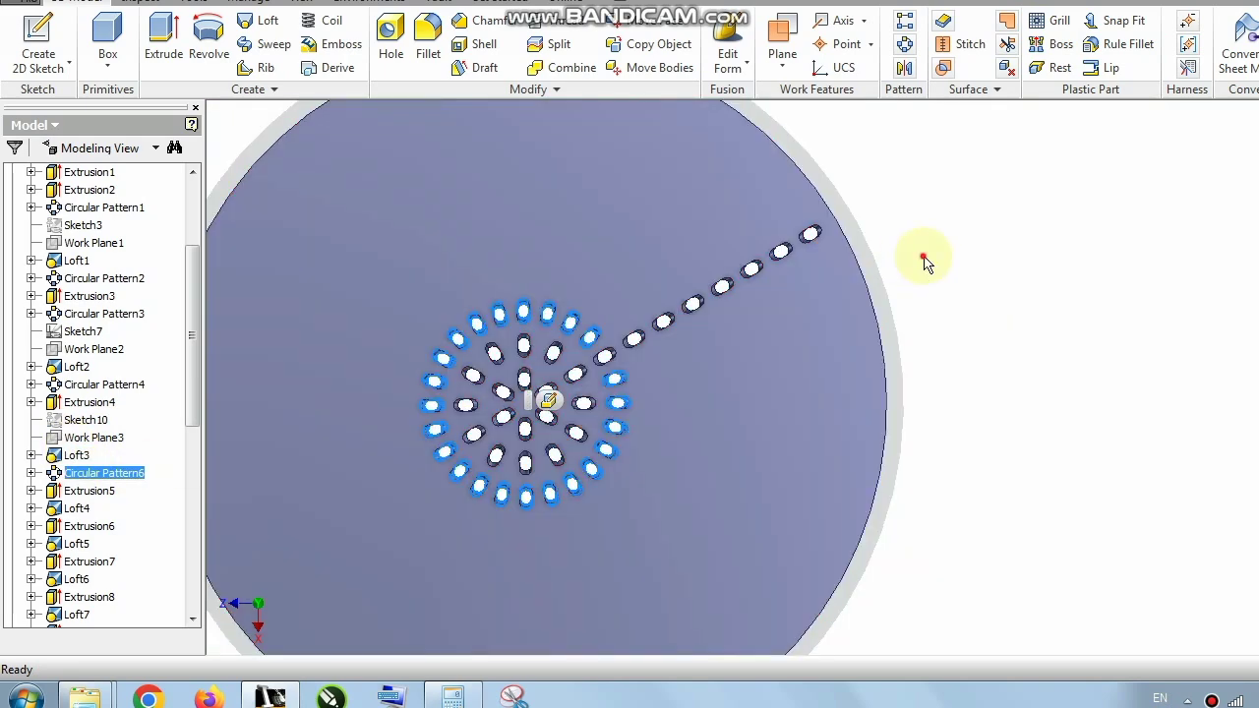
pyautogui.click(924, 257)
# Start a circular pattern with Extrusion5 and Loft4, the first slot of the slanted row outside the third ring, as features.
pyautogui.scroll(3, 619, 343)
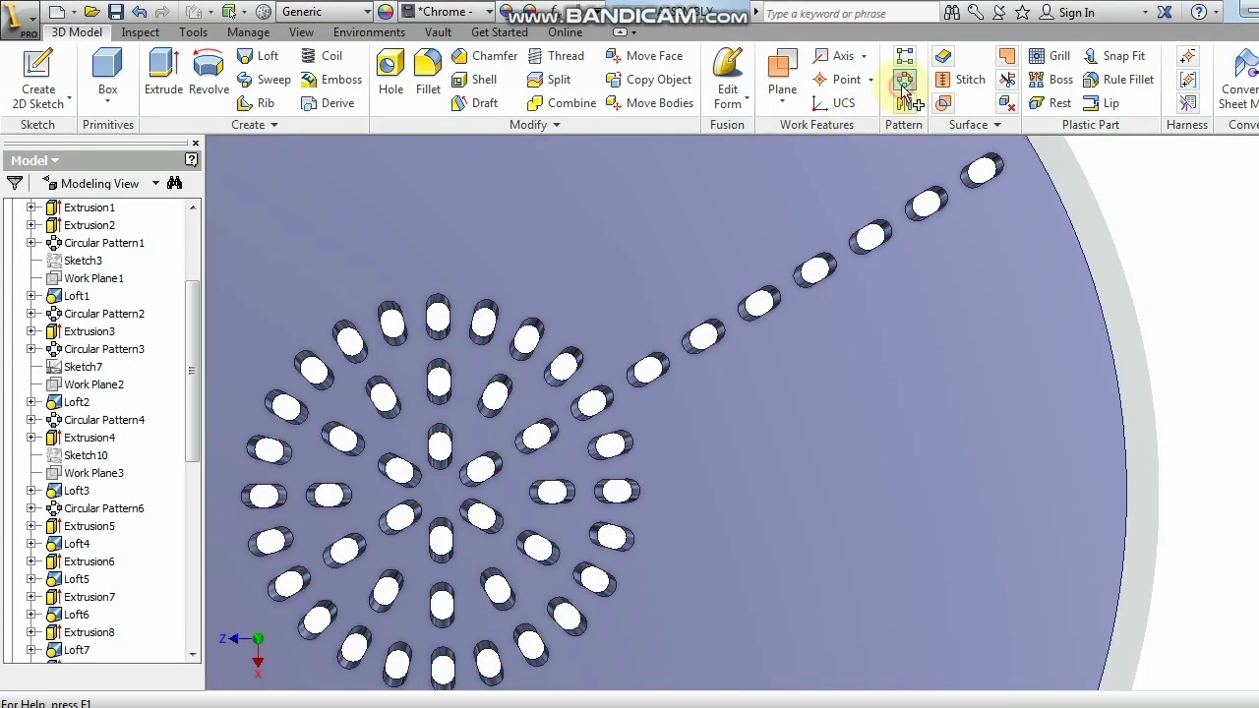
pyautogui.click(902, 85)
pyautogui.moveTo(1208, 205); pyautogui.dragTo(1230, 179)
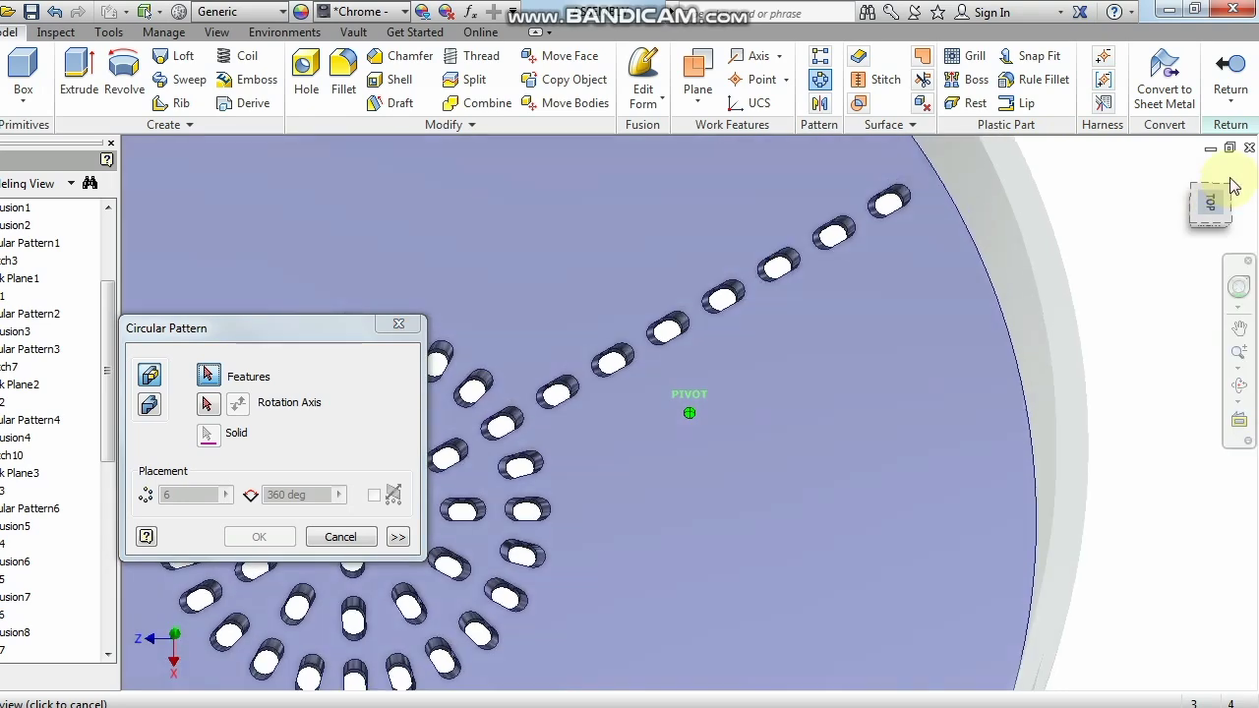
pyautogui.scroll(5, 590, 394)
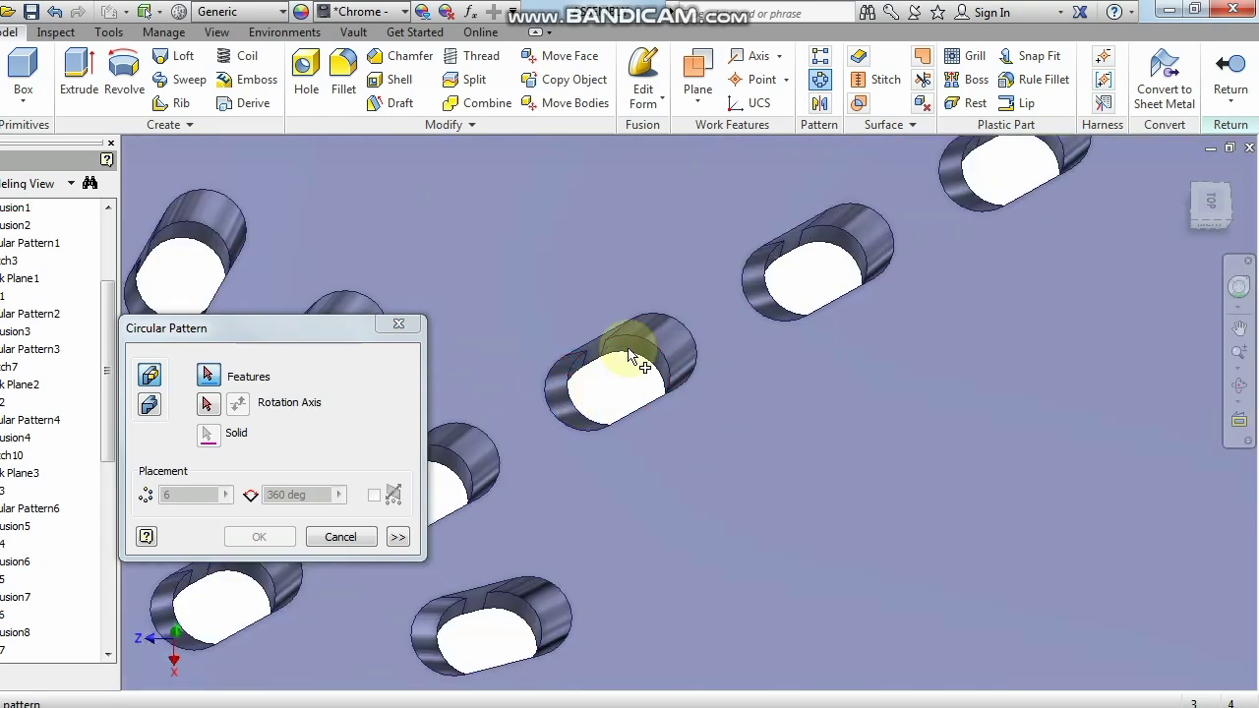
pyautogui.click(610, 360)
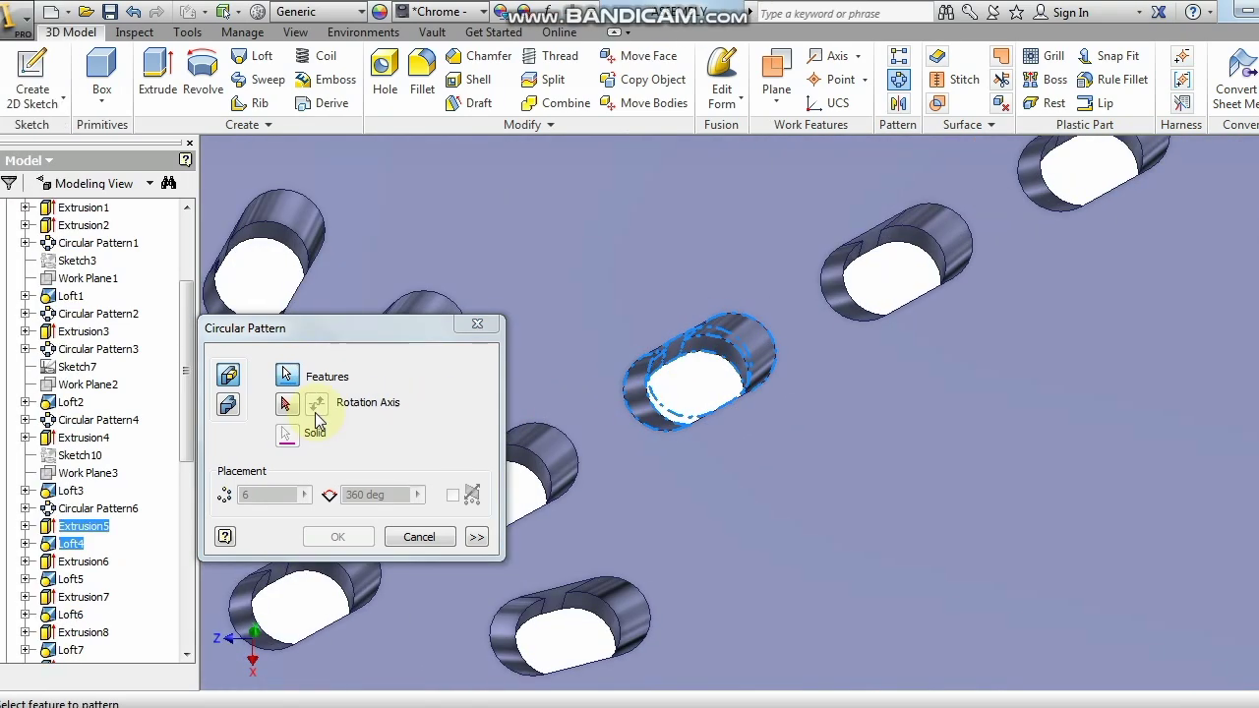
# Define the circular pattern's rotation axis from the blue disc's round outer rim.
pyautogui.click(208, 405)
pyautogui.scroll(-6, 711, 318)
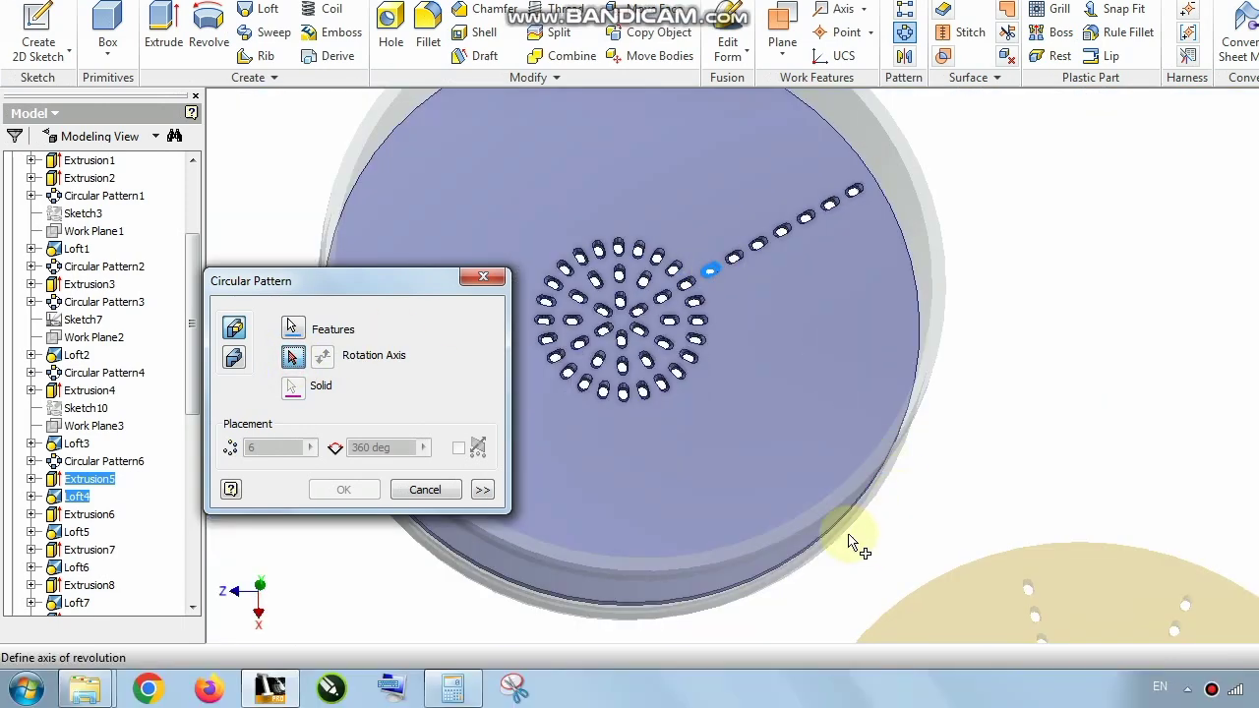
pyautogui.scroll(4, 851, 542)
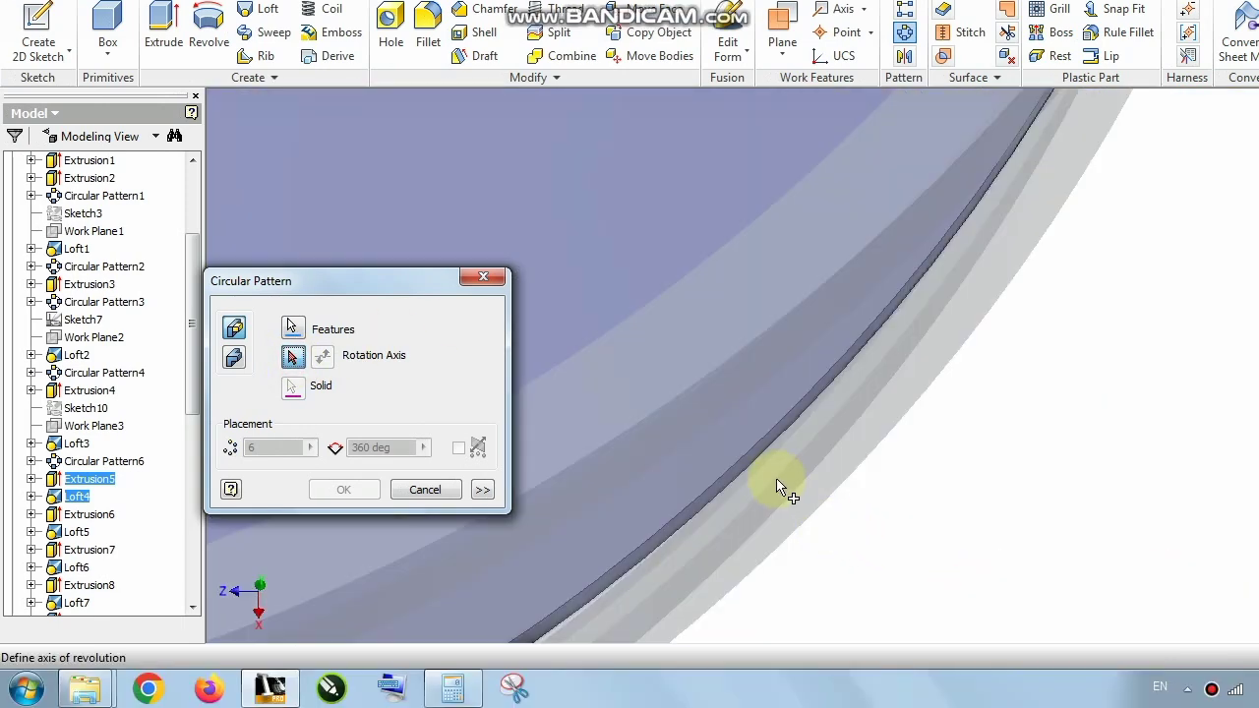
pyautogui.click(748, 463)
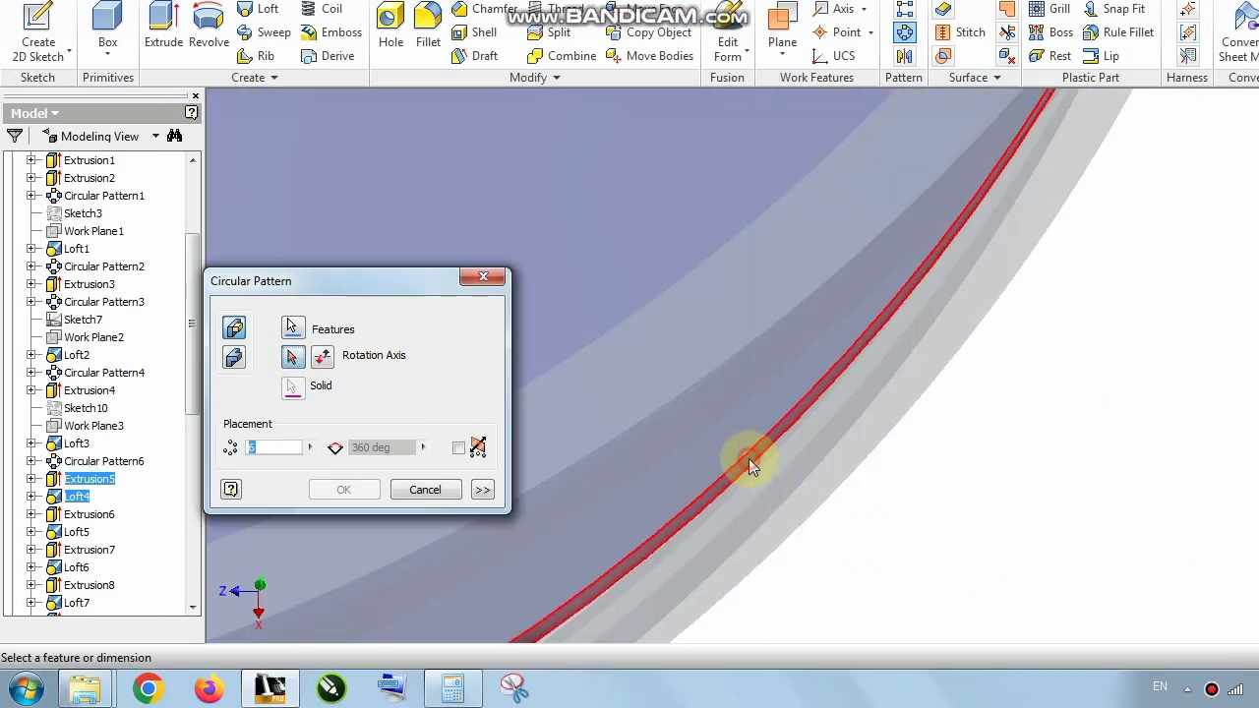
pyautogui.scroll(-5, 879, 458)
pyautogui.scroll(3, 757, 337)
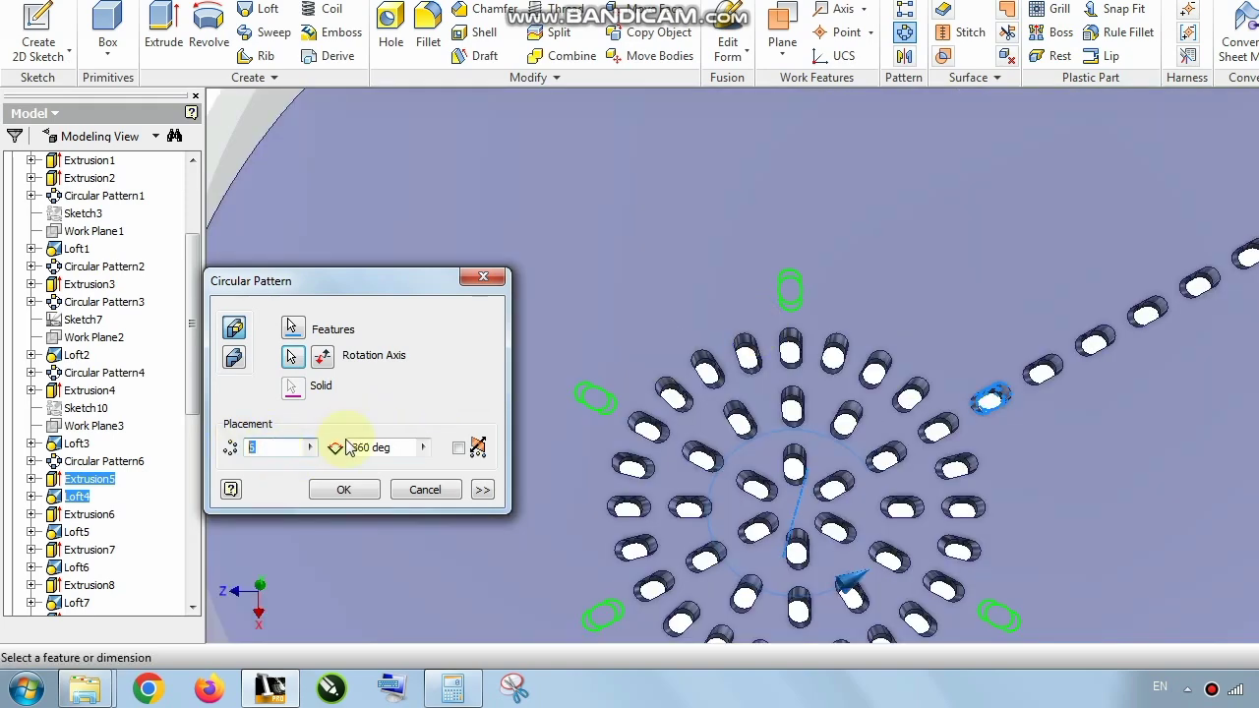
# Set the circular pattern to 24 occurrences over 360 degrees and create it, checking the preview in top view.
pyautogui.write('24')
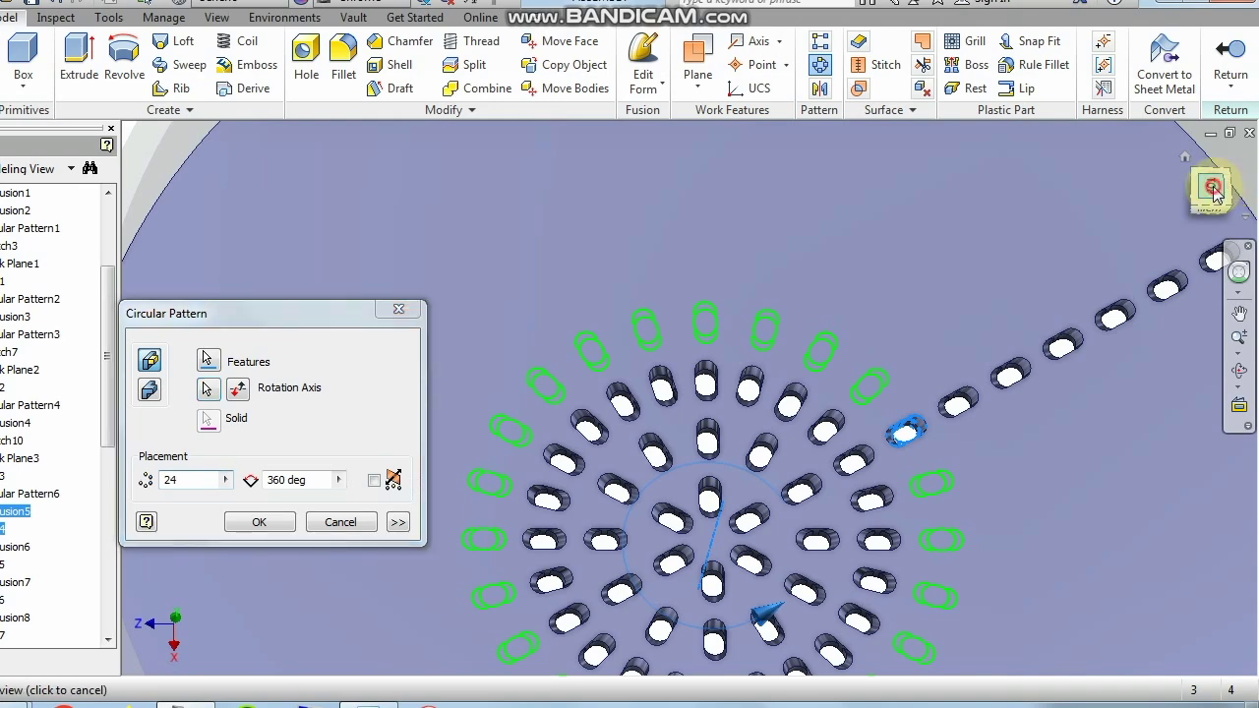
pyautogui.click(1212, 186)
pyautogui.scroll(-5, 606, 301)
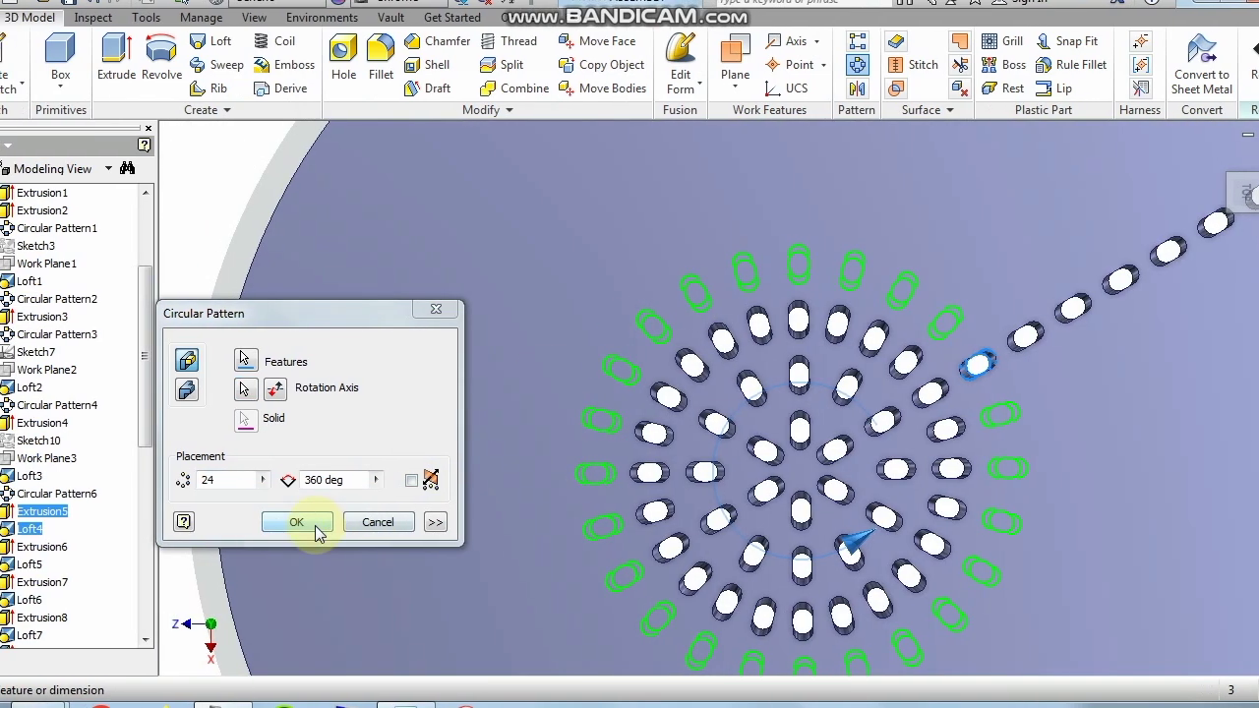
pyautogui.click(316, 529)
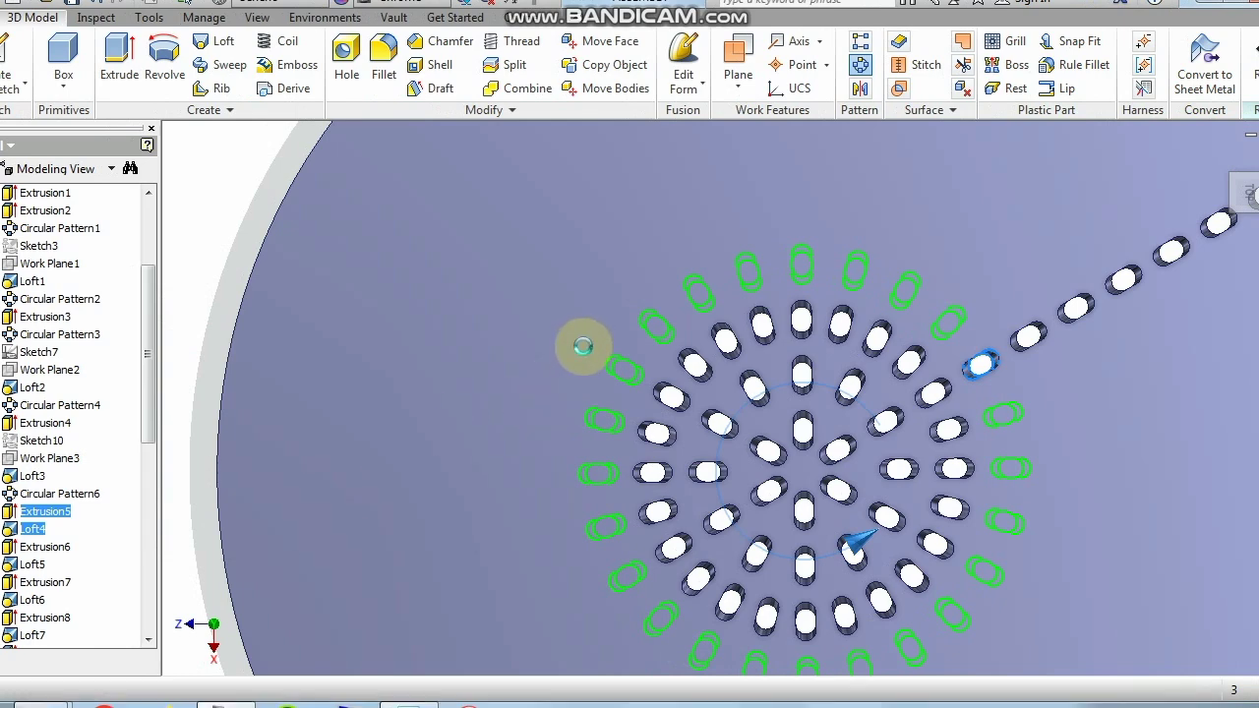
# Compare the blue disc's newly patterned slot ring with the gold disc's radial slot rows in top view.
pyautogui.scroll(3, 640, 340)
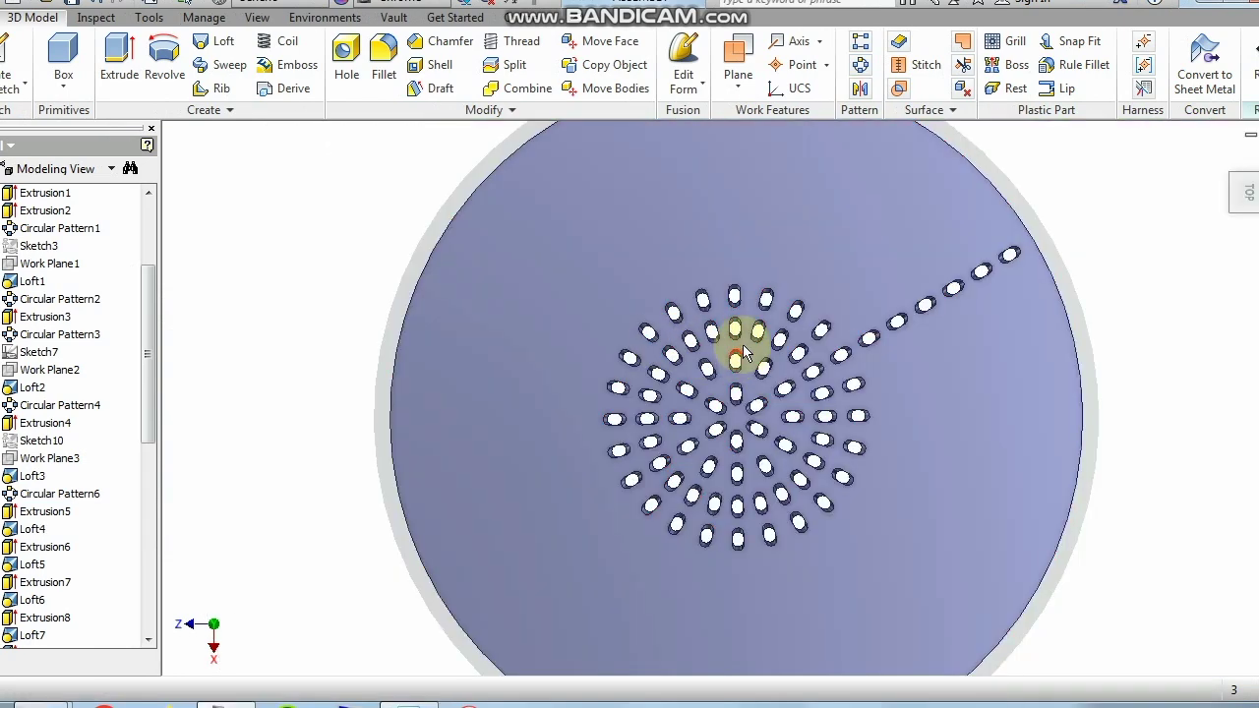
pyautogui.scroll(-2, 717, 305)
pyautogui.scroll(5, 702, 271)
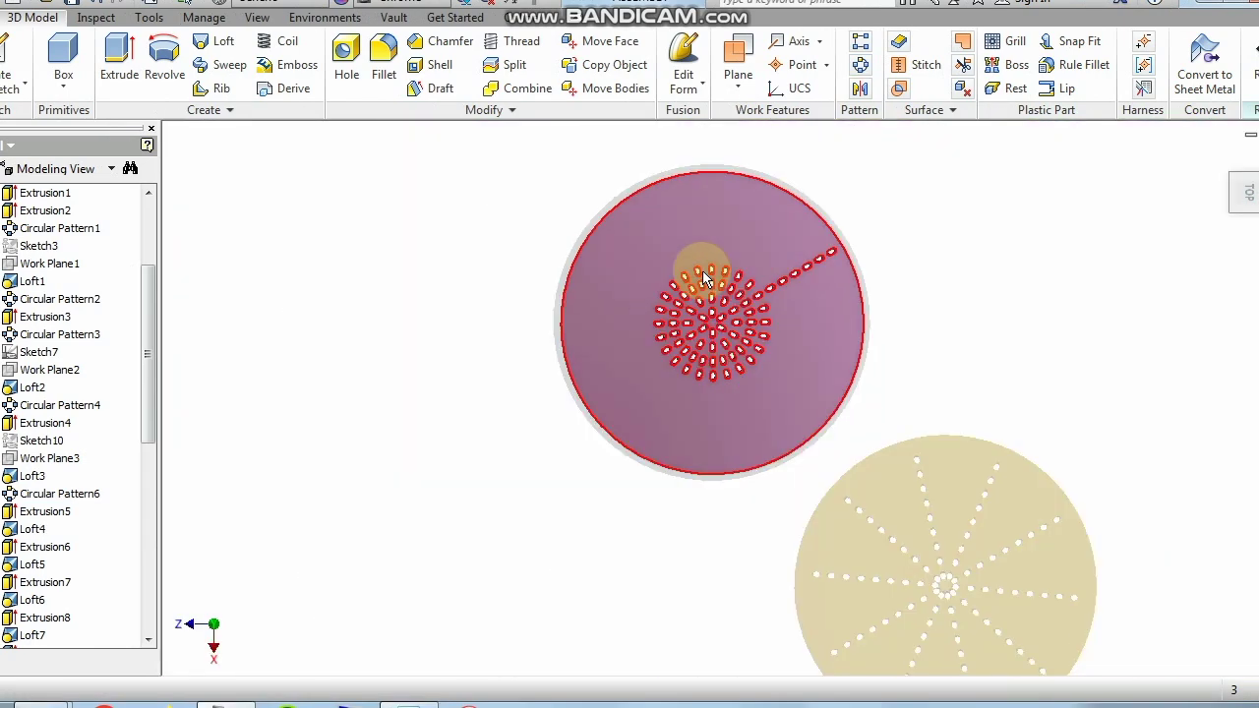
pyautogui.scroll(-5, 702, 271)
pyautogui.scroll(3, 702, 271)
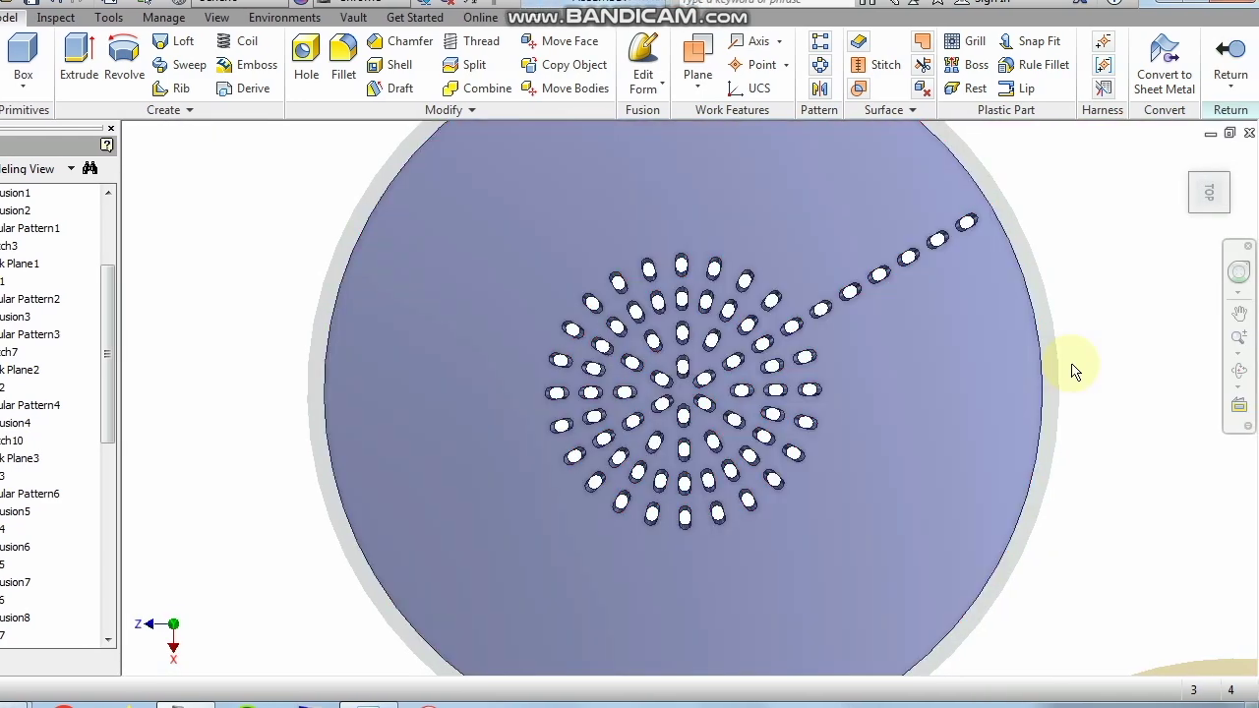
pyautogui.click(1110, 363)
pyautogui.moveTo(1070, 446); pyautogui.dragTo(673, 215, button='middle')
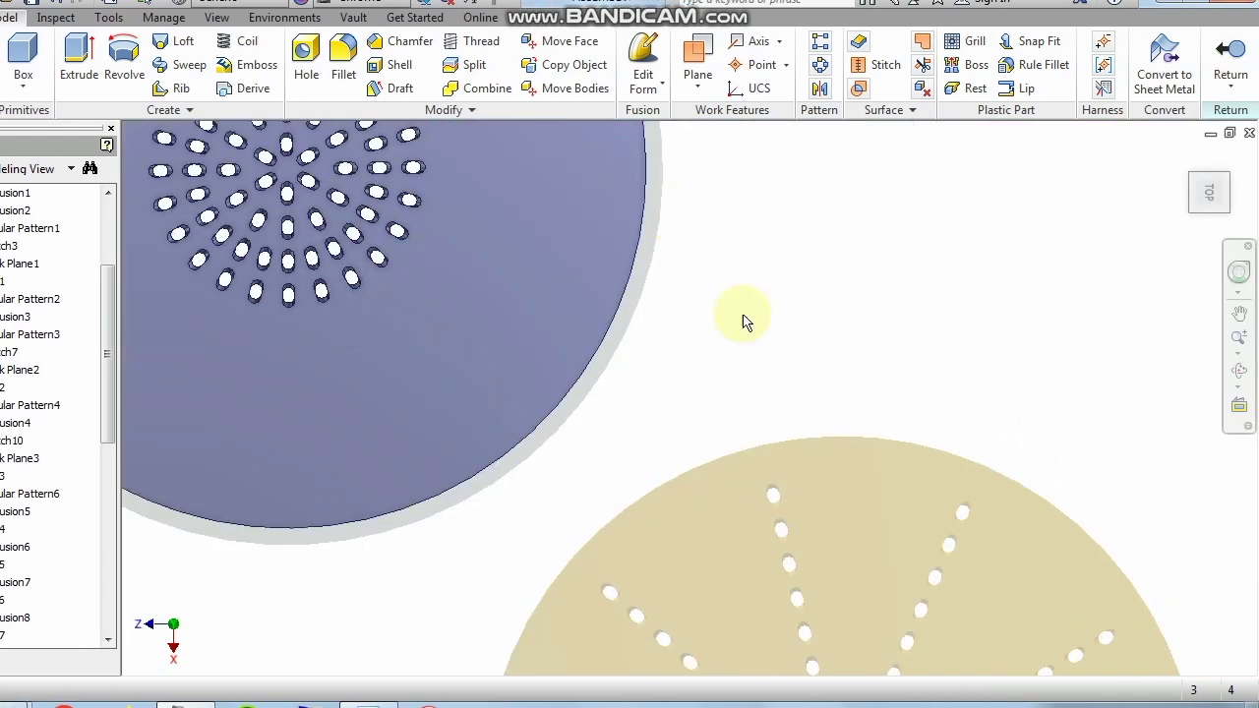
# Return to the assembly and inspect the radial slot rows of the gold disc up close.
pyautogui.scroll(3, 743, 341)
pyautogui.click(1230, 86)
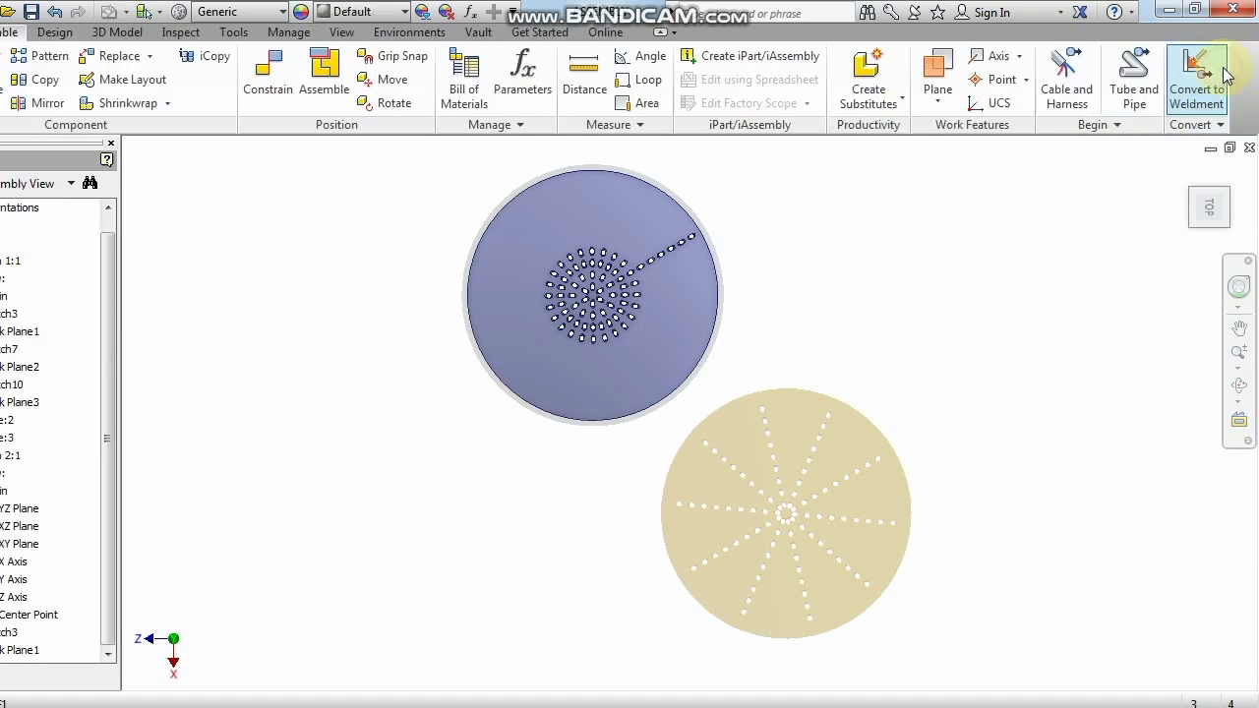
pyautogui.scroll(-4, 752, 482)
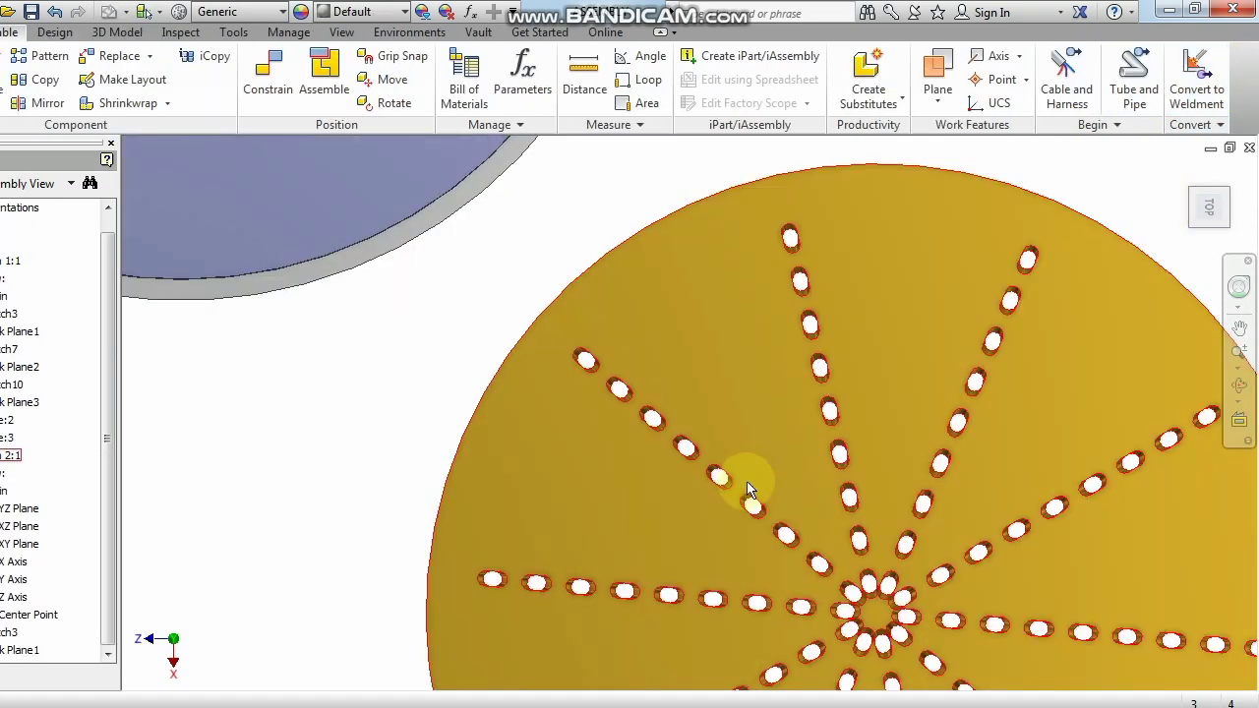
pyautogui.scroll(-3, 723, 482)
pyautogui.scroll(4, 700, 462)
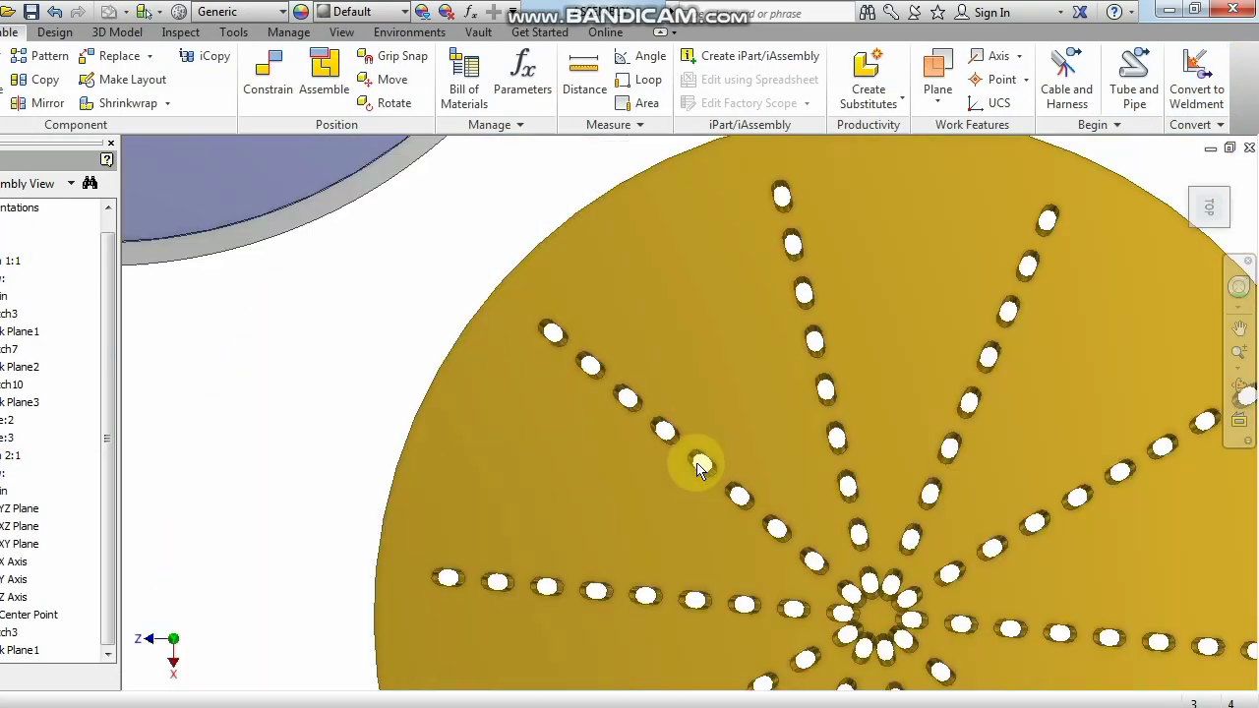
# Compare the gold disc's radial slot rows with the blue disc's concentric slot rings in top view.
pyautogui.scroll(-4, 770, 396)
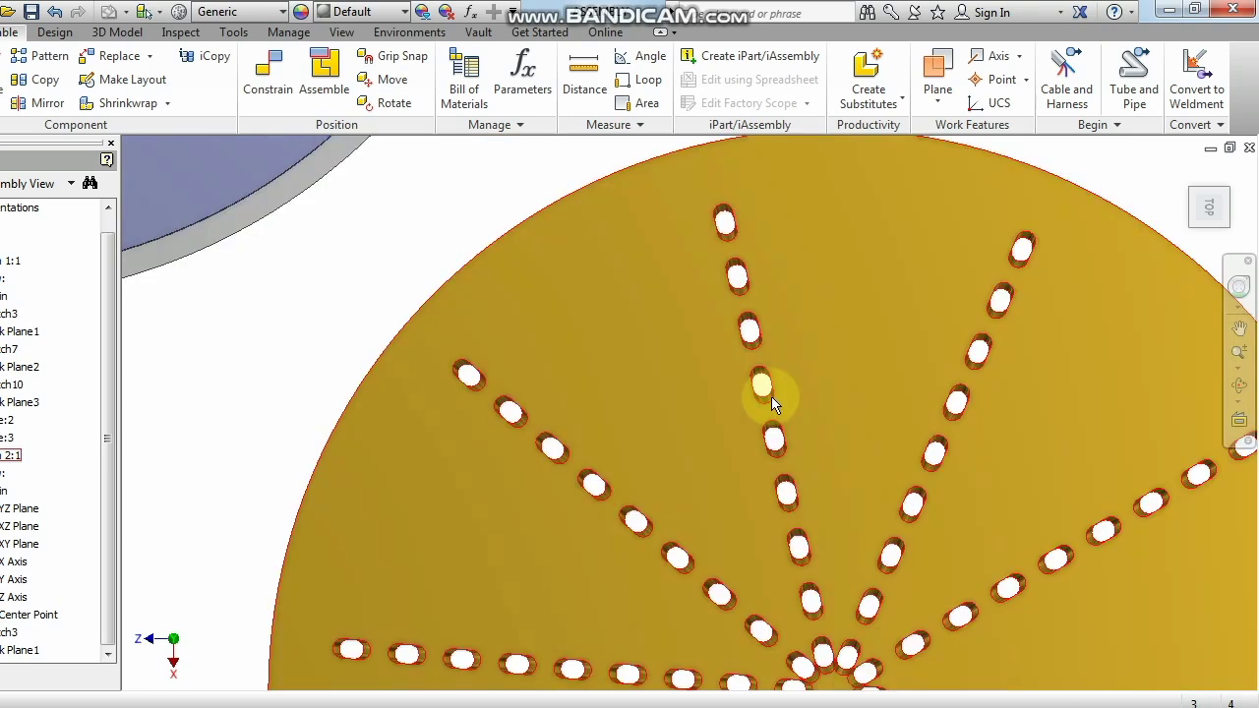
pyautogui.scroll(3, 713, 413)
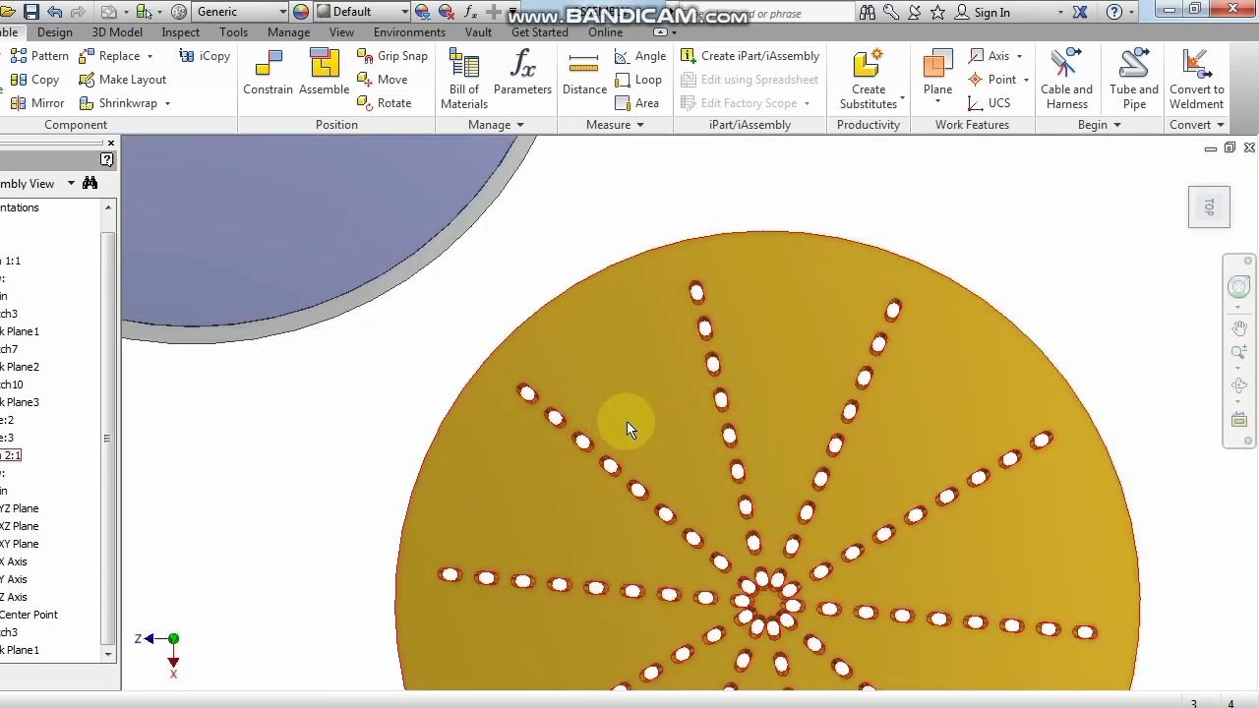
pyautogui.scroll(4, 654, 489)
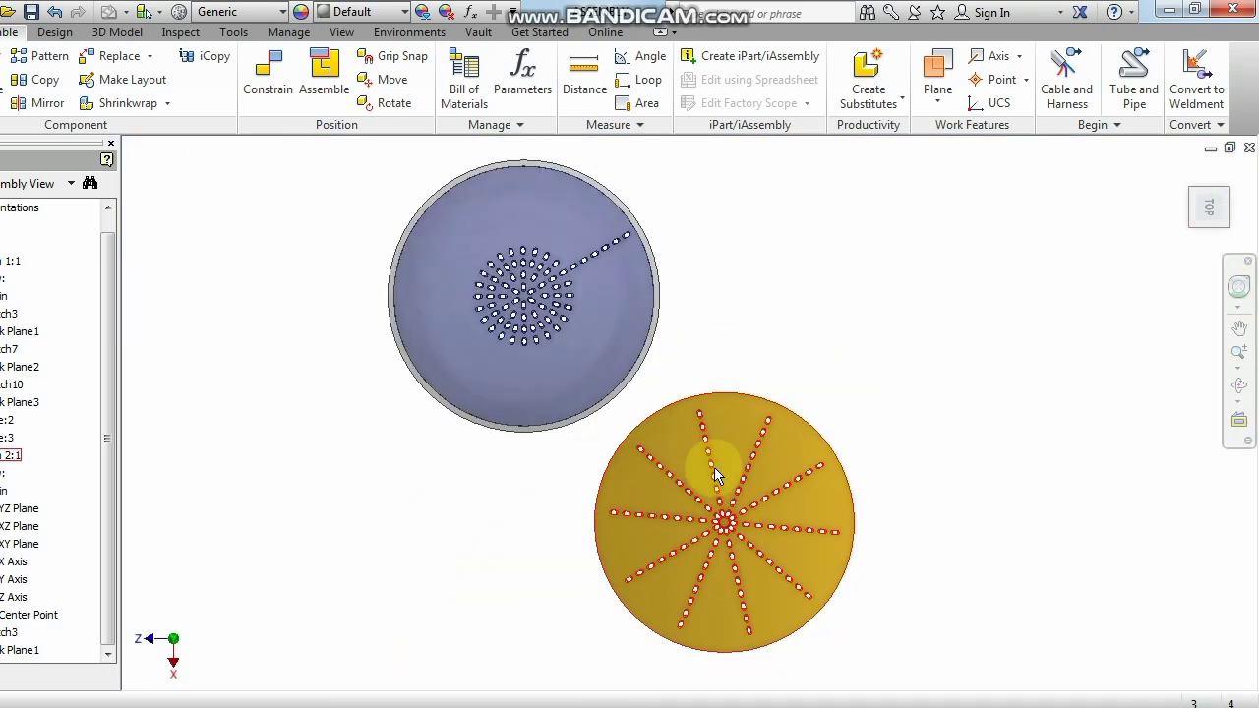
pyautogui.scroll(-3, 587, 225)
pyautogui.scroll(1, 590, 354)
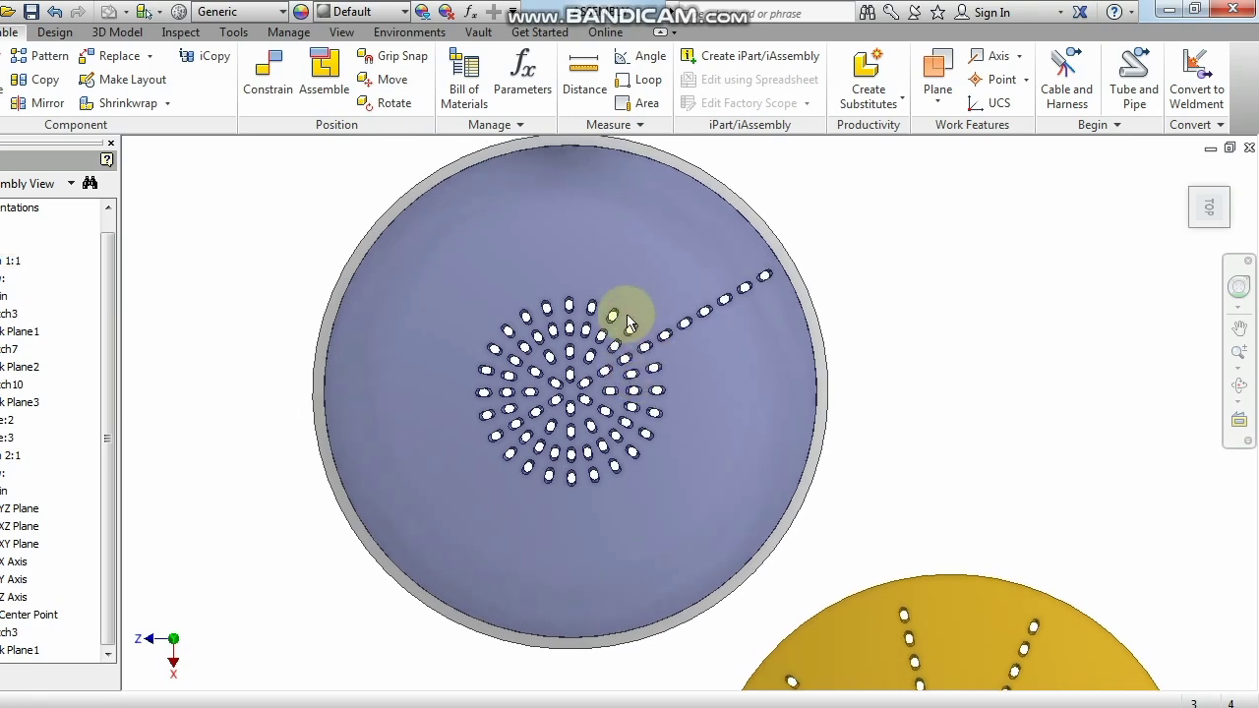
pyautogui.scroll(-3, 629, 325)
pyautogui.click(658, 345)
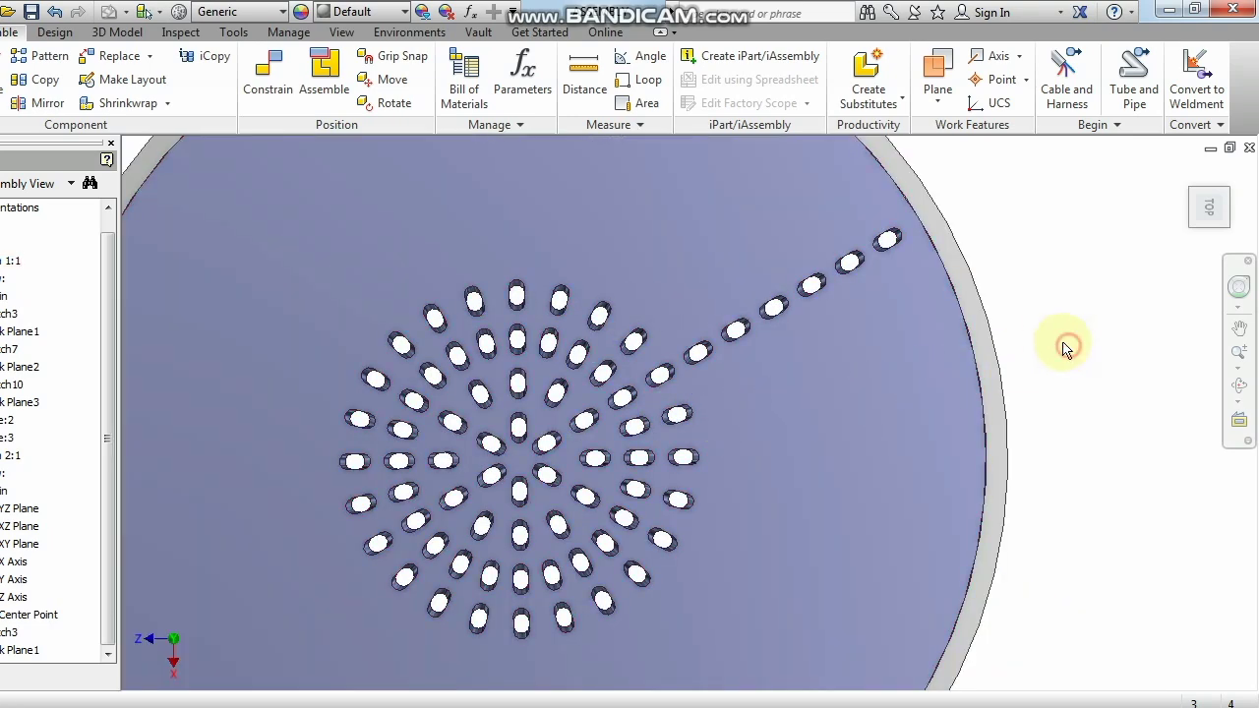
pyautogui.moveTo(1066, 346); pyautogui.dragTo(1118, 374, button='middle')
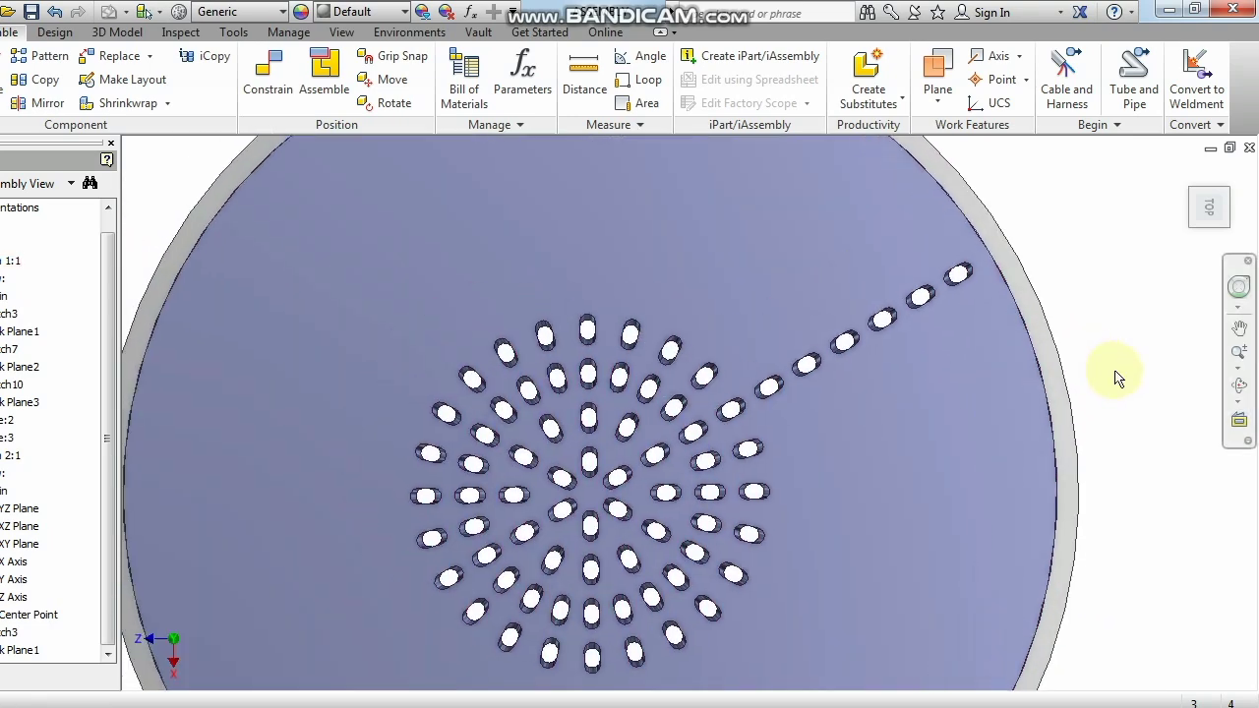
# Open the blue disc for in-place editing and locate the first unpatterned slot just outside its outermost ring.
pyautogui.doubleClick(762, 432)
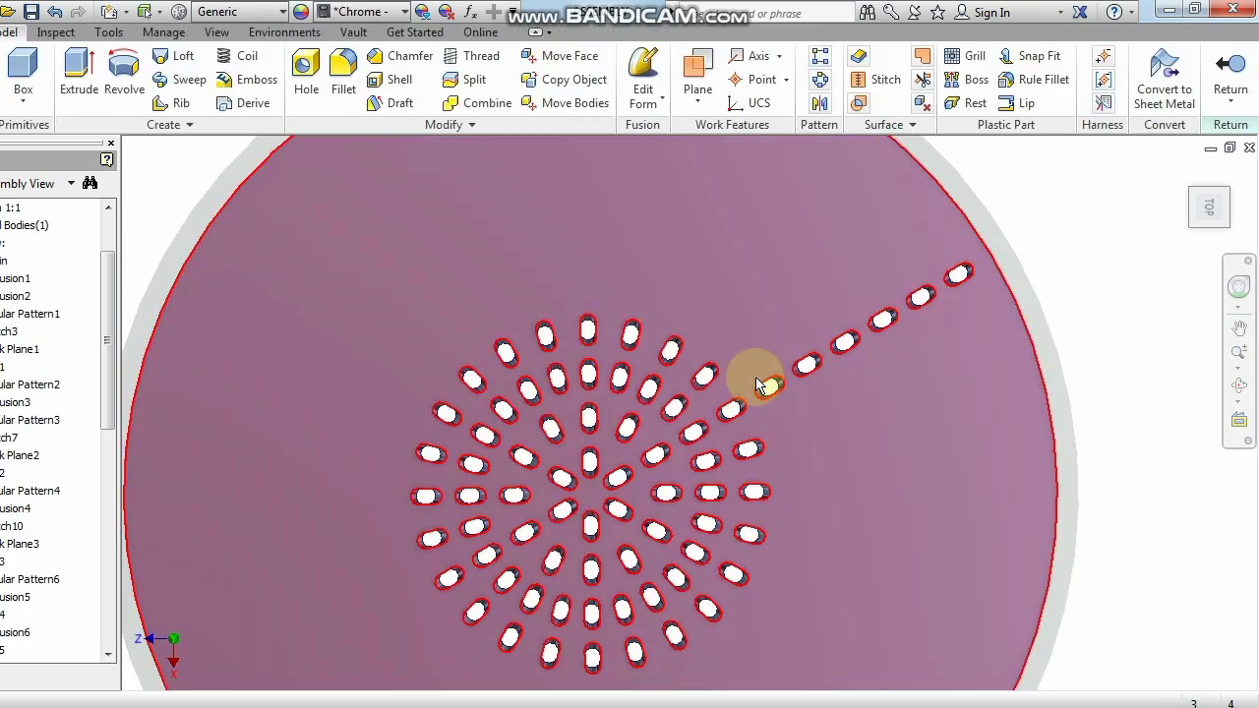
pyautogui.scroll(2, 764, 390)
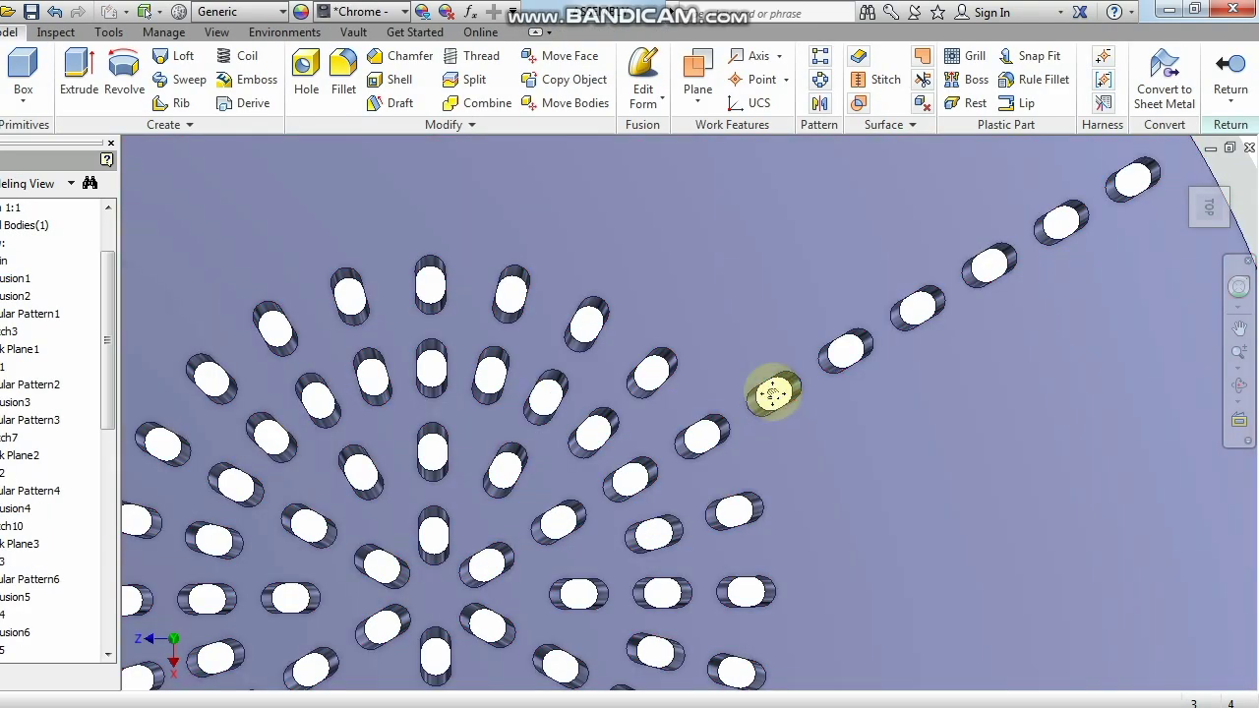
pyautogui.moveTo(773, 394); pyautogui.dragTo(831, 420, button='middle')
pyautogui.scroll(-2, 831, 420)
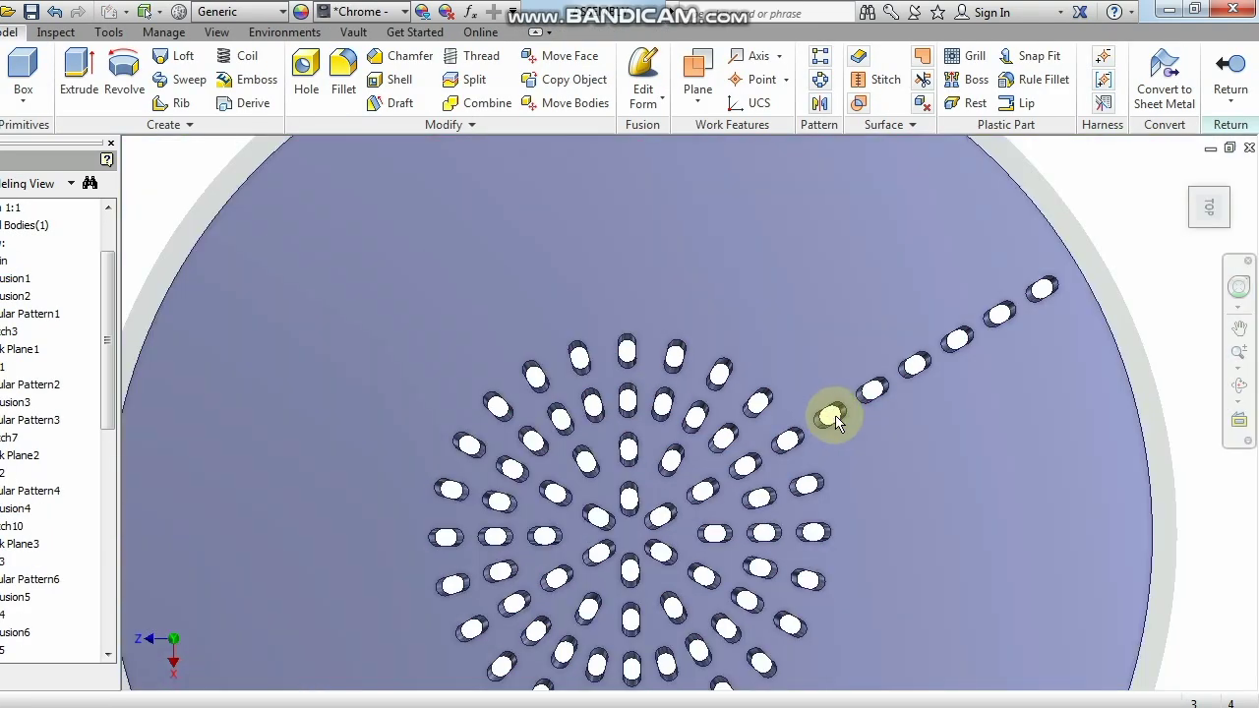
pyautogui.click(799, 423)
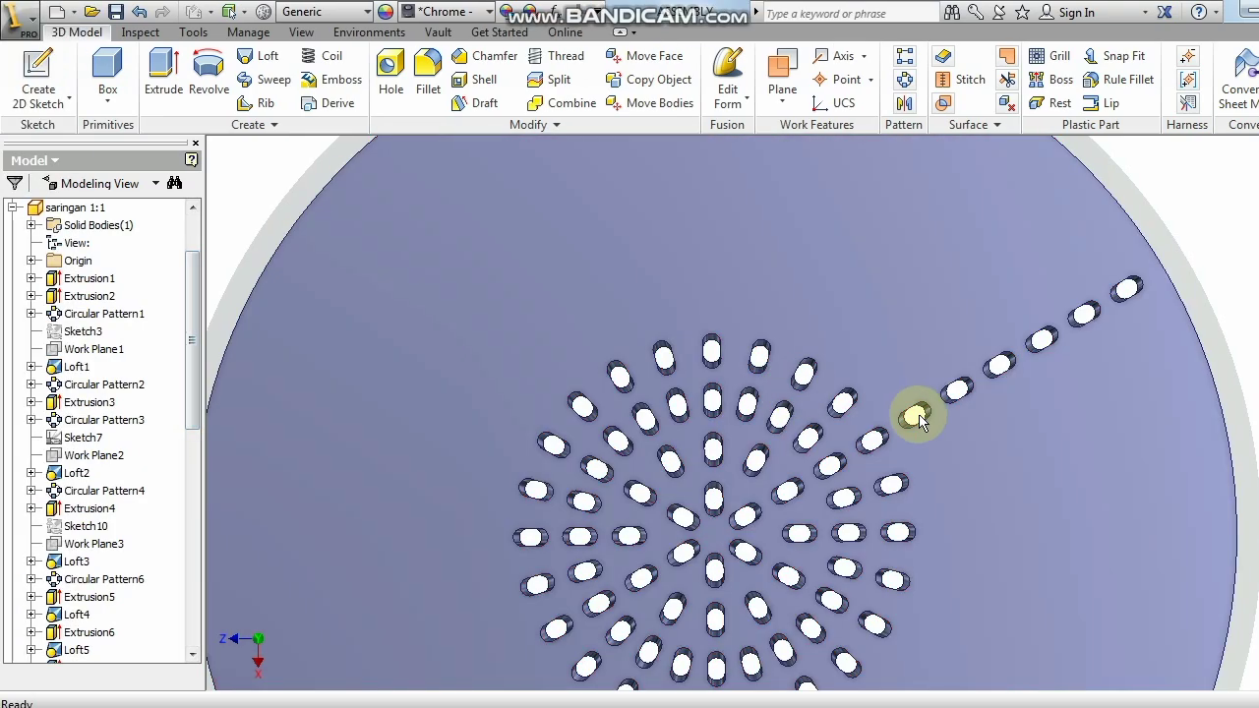
pyautogui.scroll(-3, 914, 416)
pyautogui.scroll(4, 917, 413)
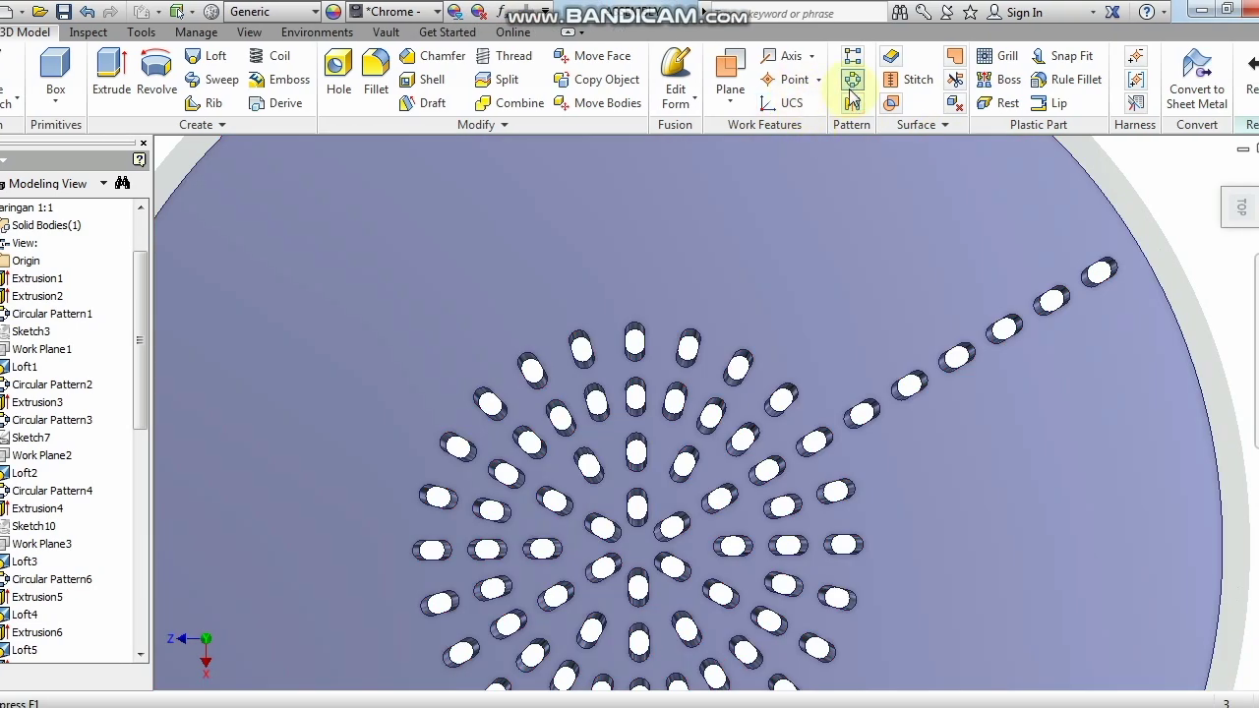
# Start a circular pattern with the extrusion and loft of the first slot outside the blue disc's rings as its features.
pyautogui.click(852, 85)
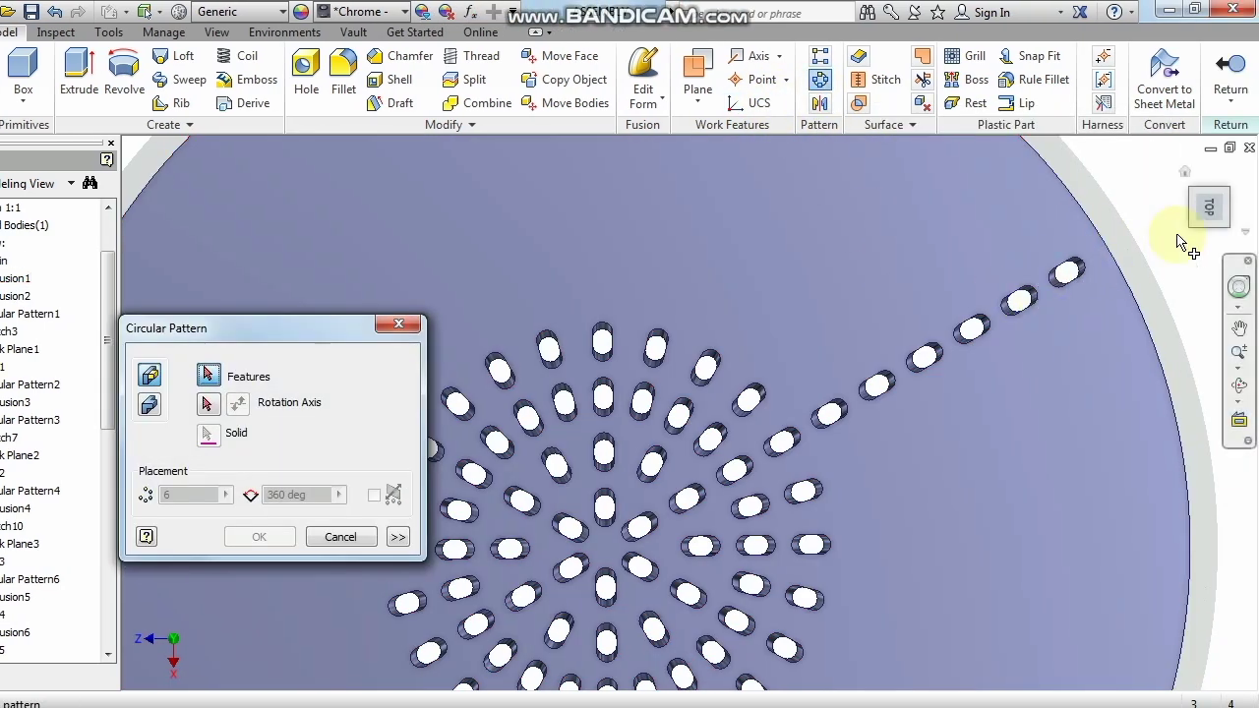
pyautogui.click(1198, 225)
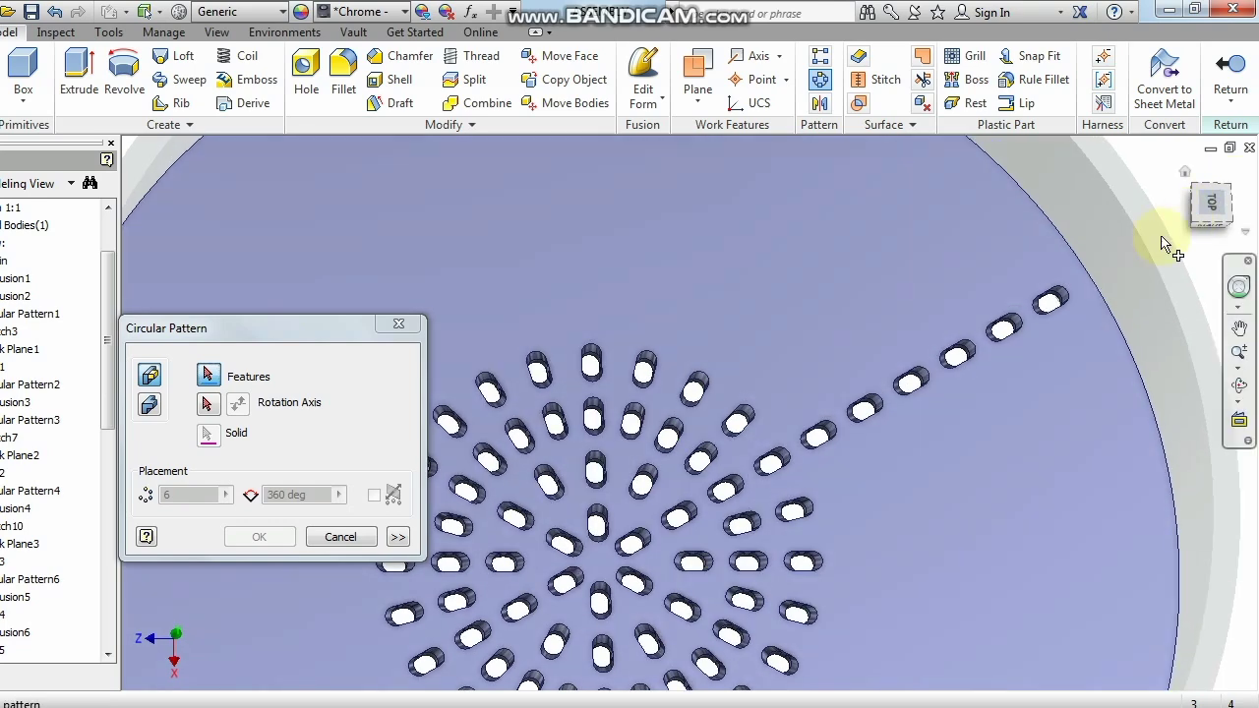
pyautogui.scroll(-6, 793, 462)
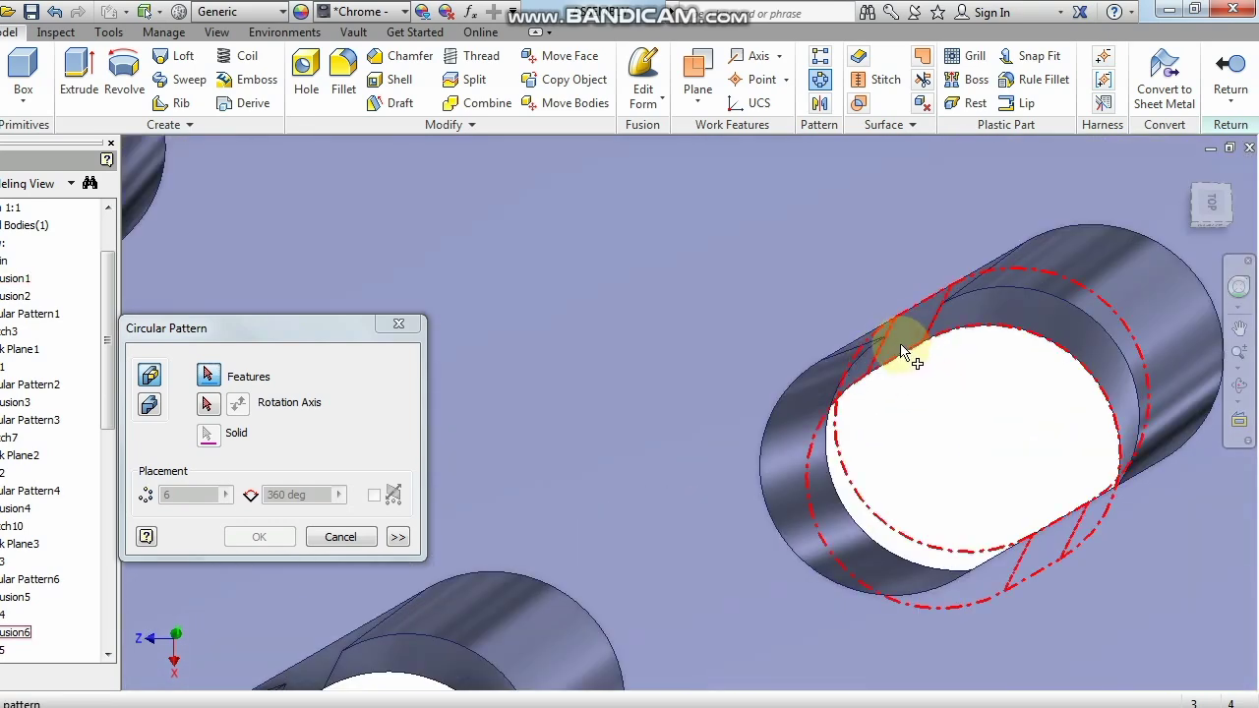
pyautogui.click(849, 375)
pyautogui.scroll(5, 885, 437)
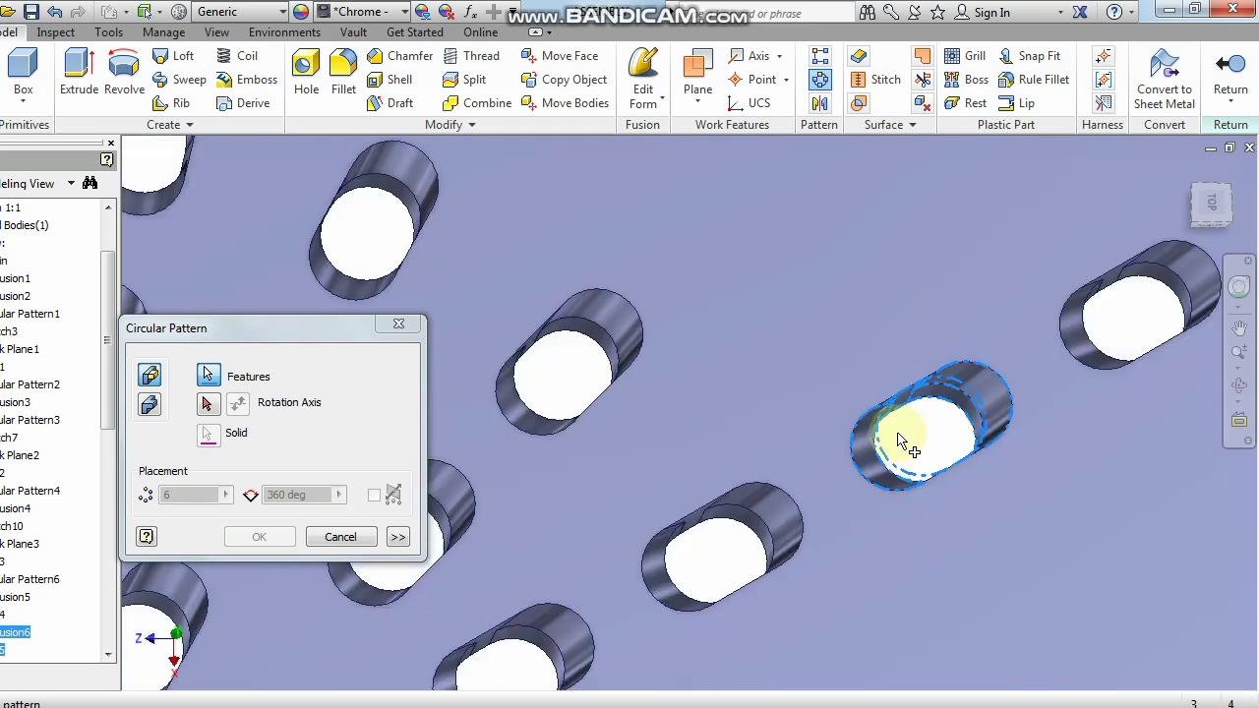
pyautogui.scroll(3, 897, 439)
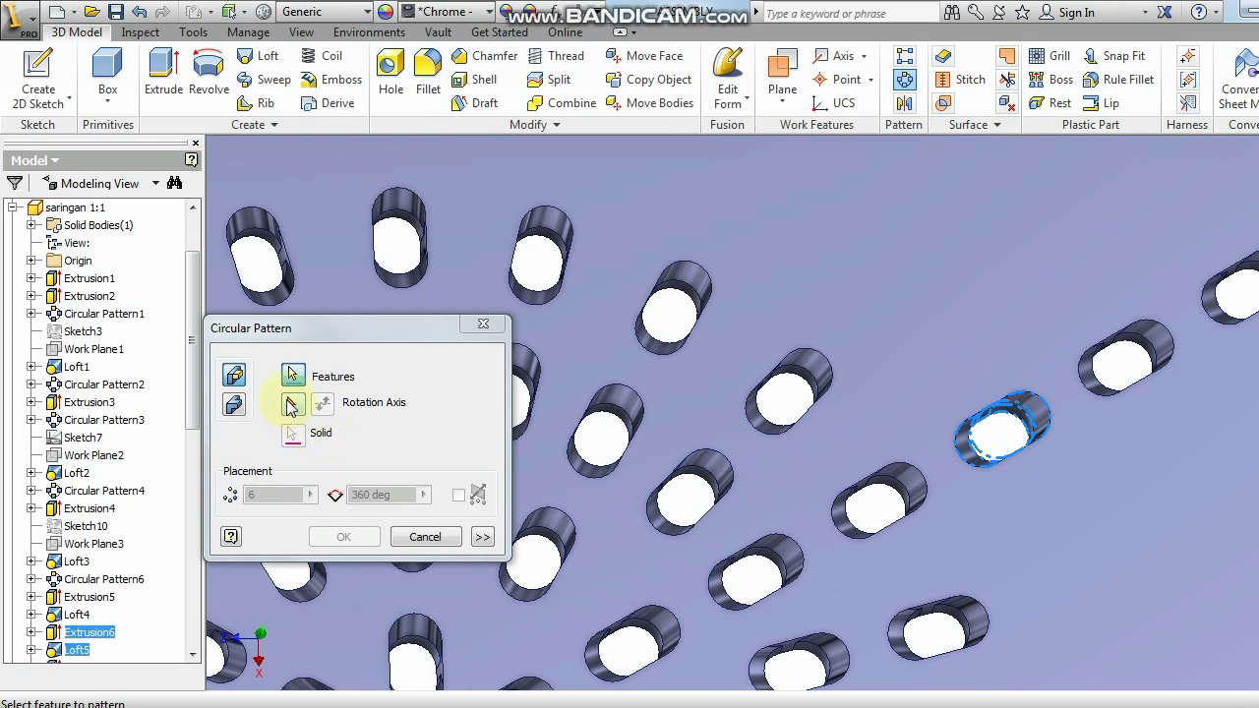
# Use the blue disc's circular outer rim as the rotation axis of the slot's circular pattern.
pyautogui.click(291, 406)
pyautogui.scroll(-5, 815, 351)
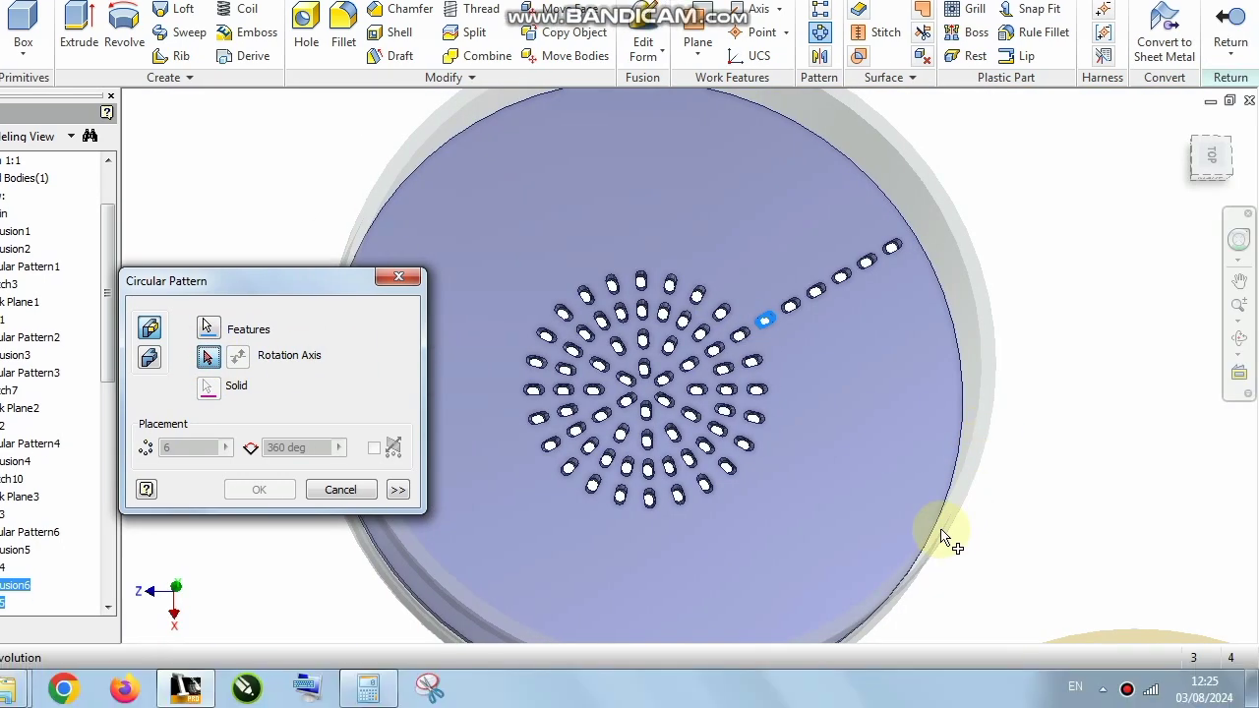
pyautogui.scroll(-2, 1045, 399)
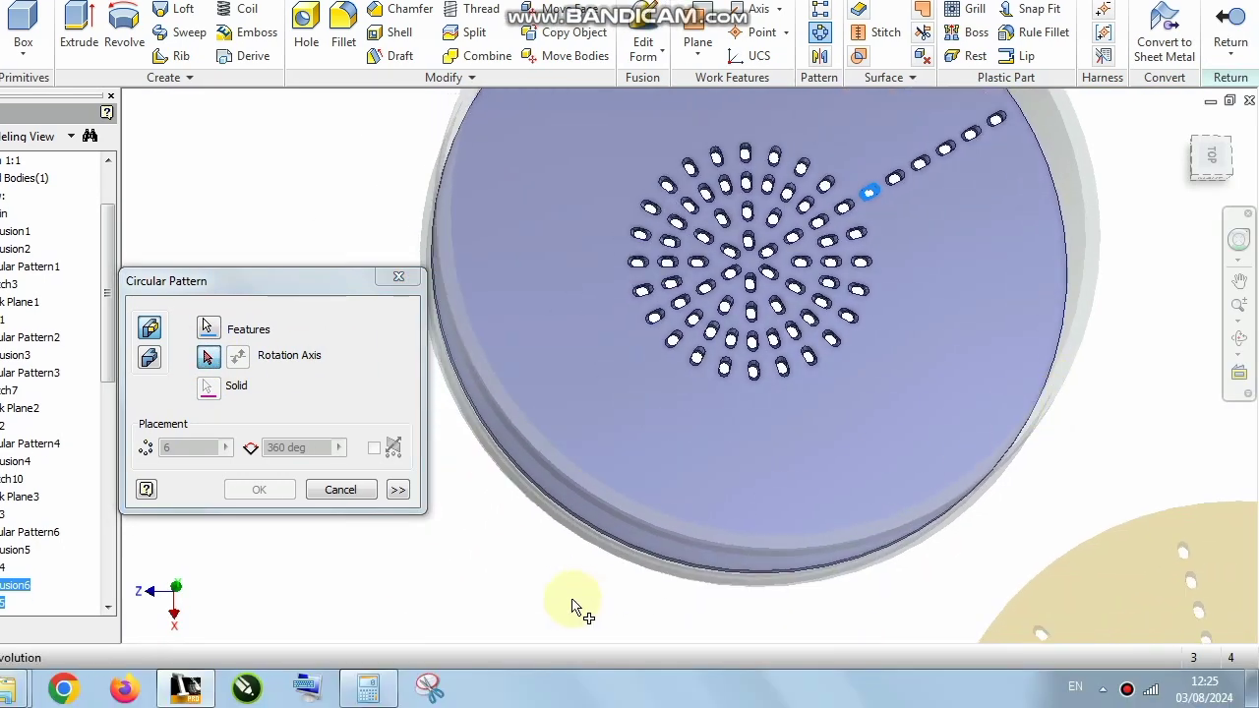
pyautogui.scroll(5, 590, 540)
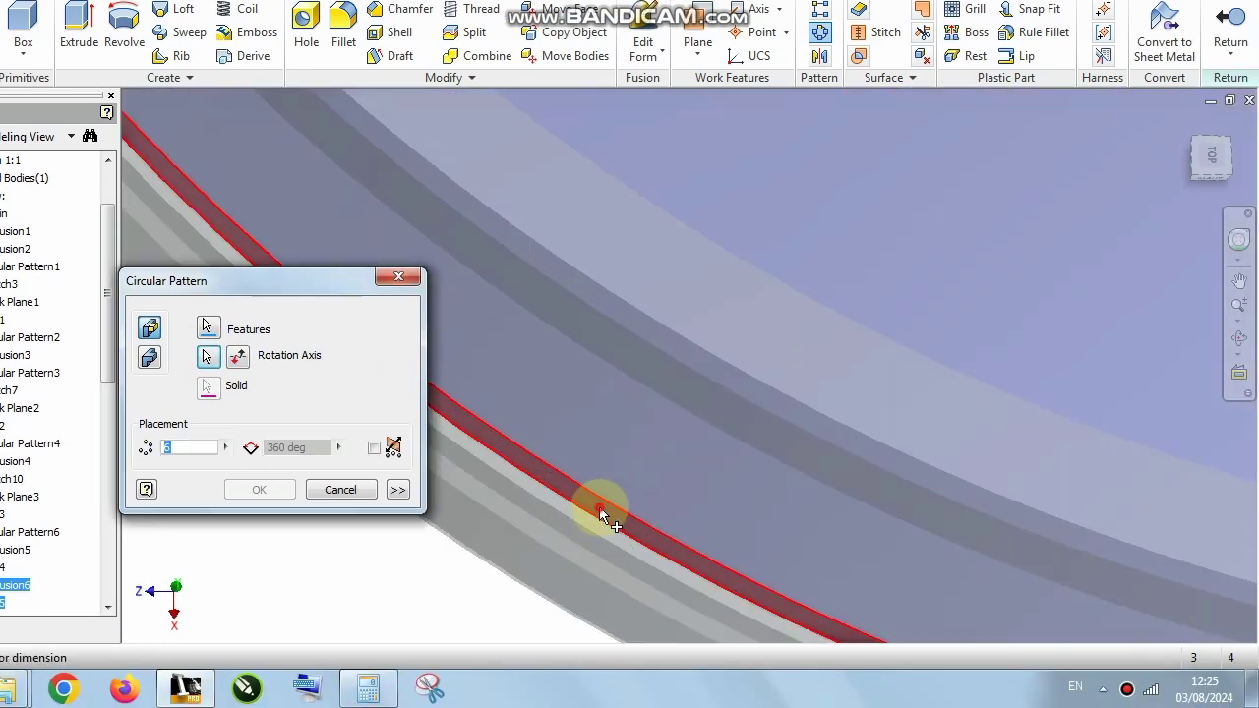
pyautogui.click(602, 506)
# Set the circular pattern to 30 occurrences over 360 degrees, check the preview ring in top view, and create it.
pyautogui.scroll(-5, 600, 512)
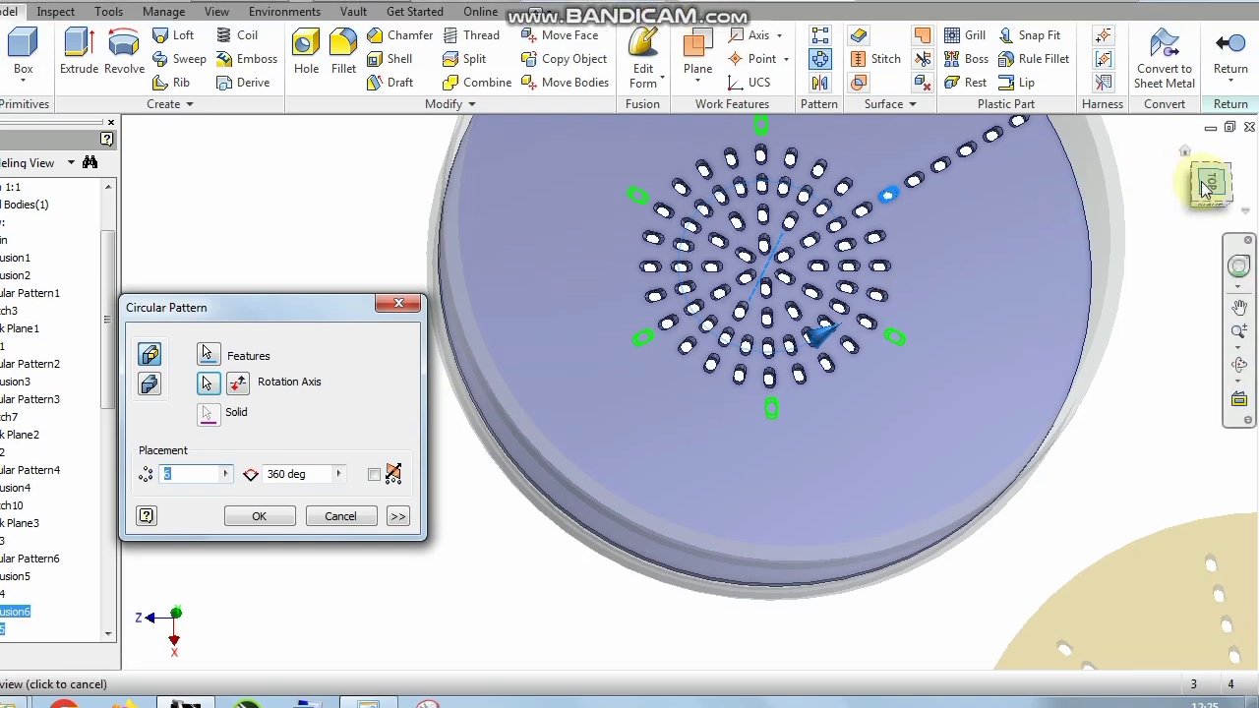
pyautogui.scroll(-4, 978, 265)
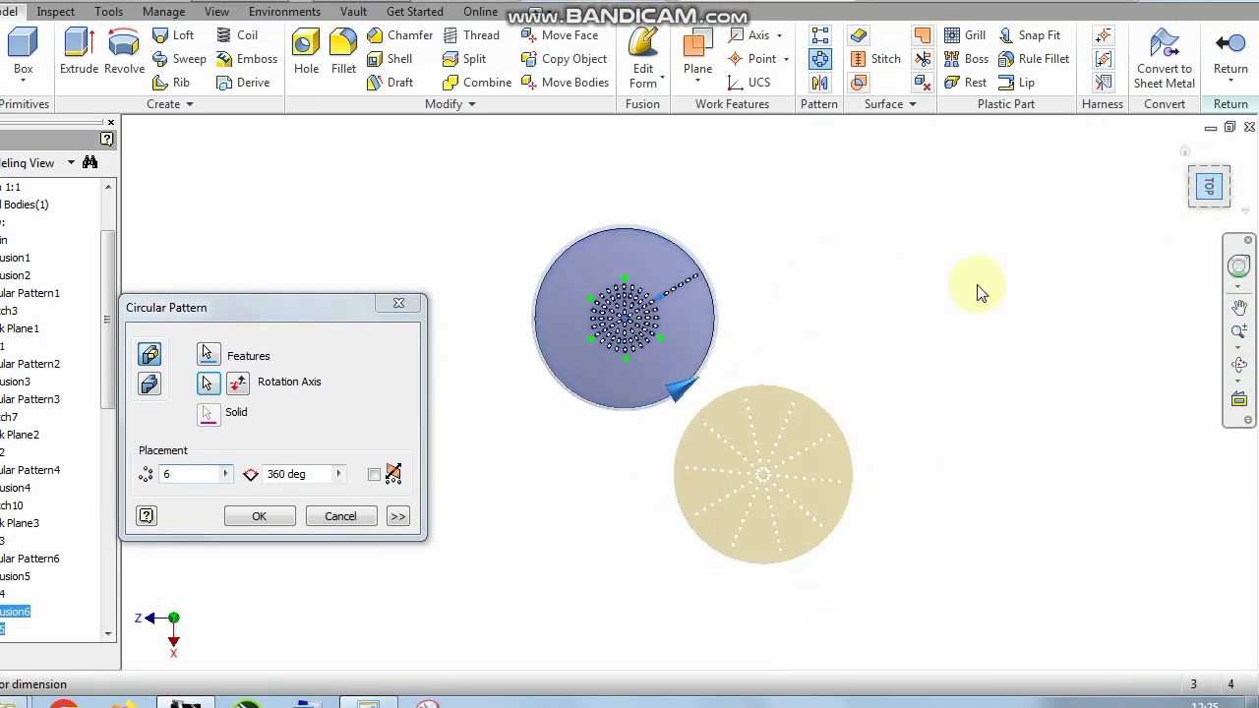
pyautogui.scroll(4, 605, 285)
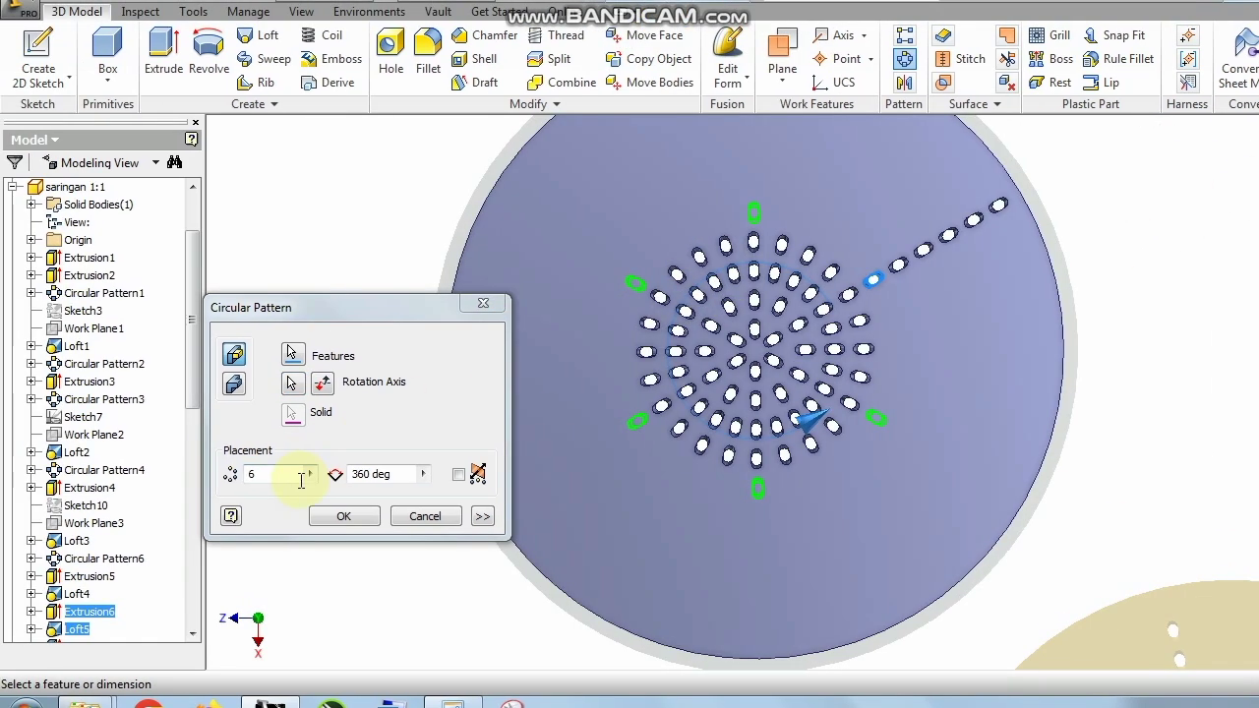
pyautogui.click(260, 478)
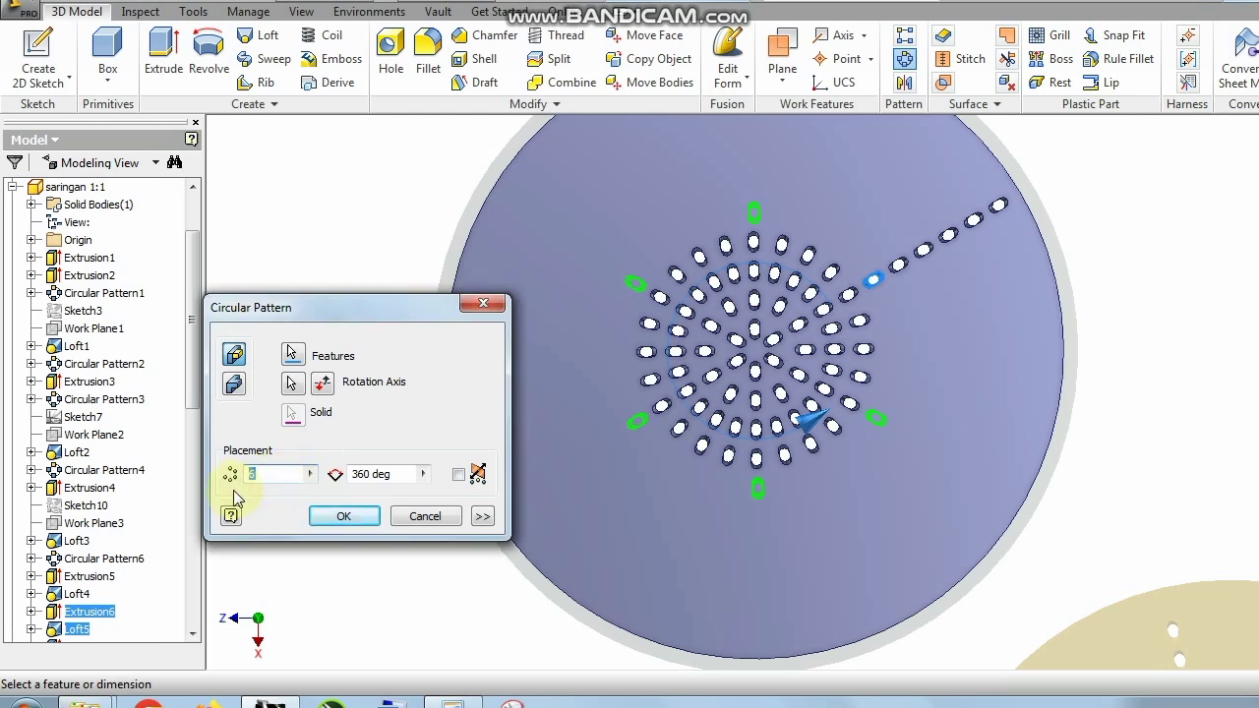
pyautogui.write('30')
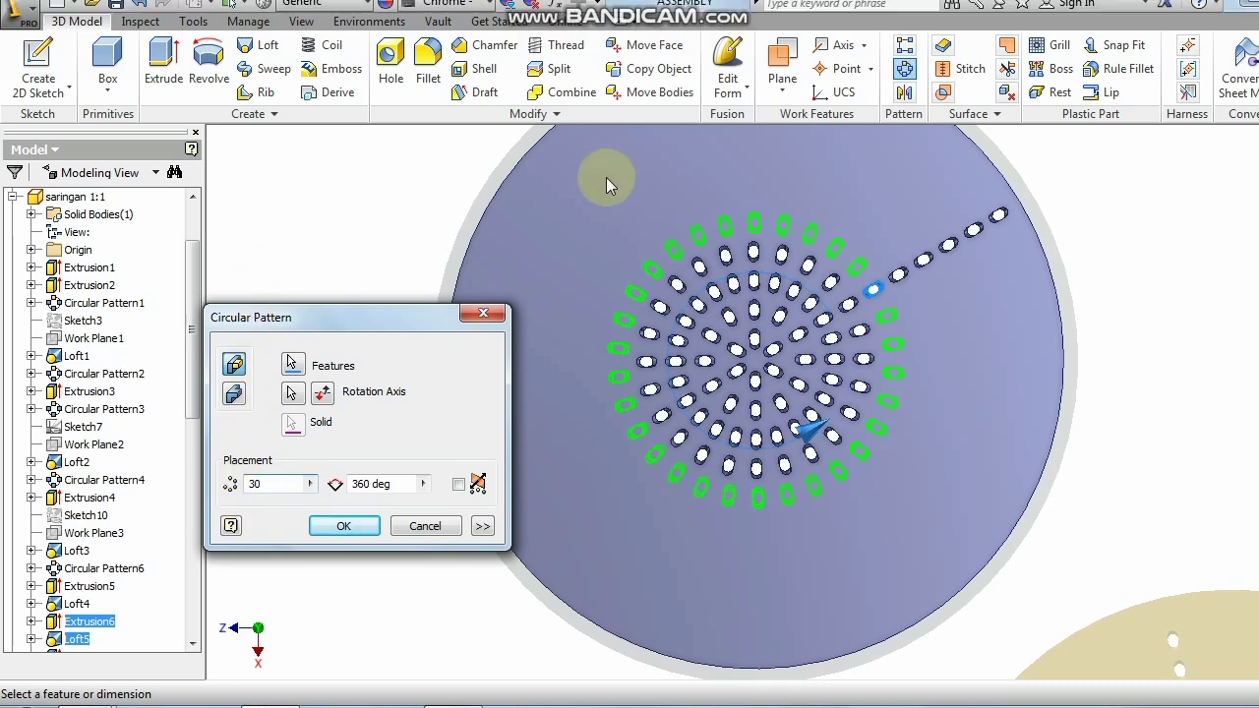
pyautogui.scroll(-5, 697, 218)
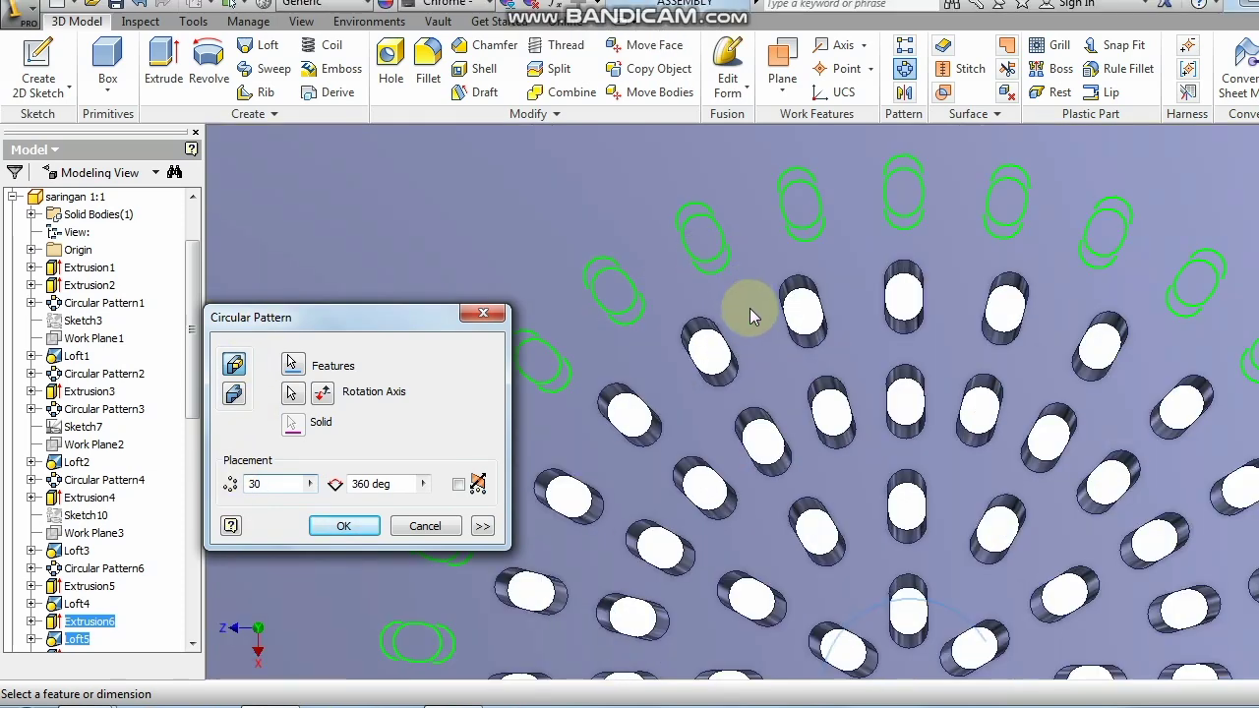
pyautogui.scroll(3, 888, 234)
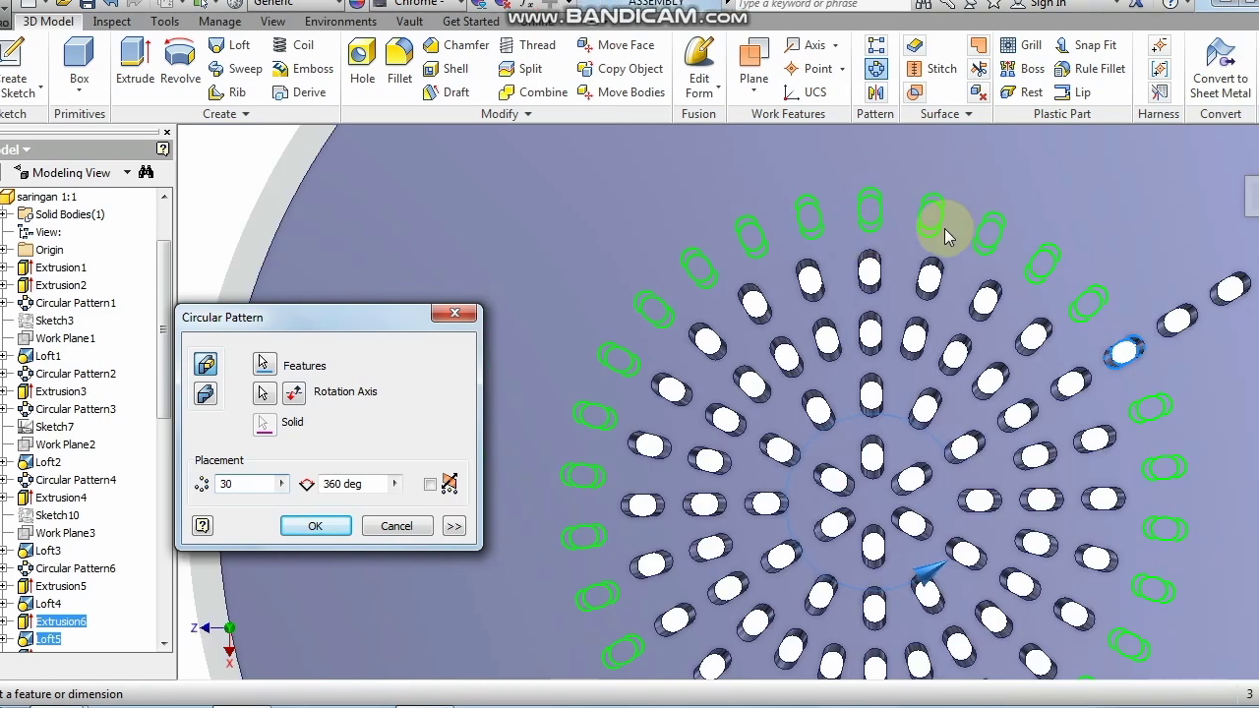
pyautogui.scroll(-3, 1013, 277)
pyautogui.scroll(2, 944, 280)
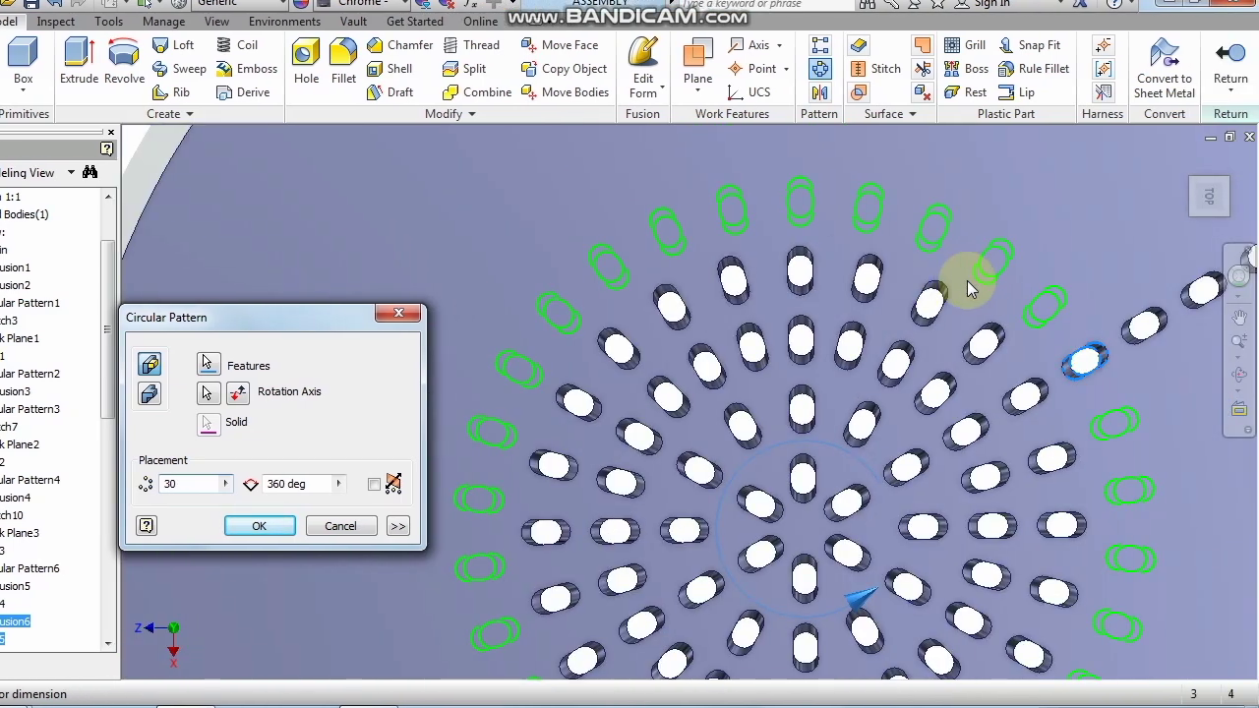
pyautogui.scroll(2, 992, 292)
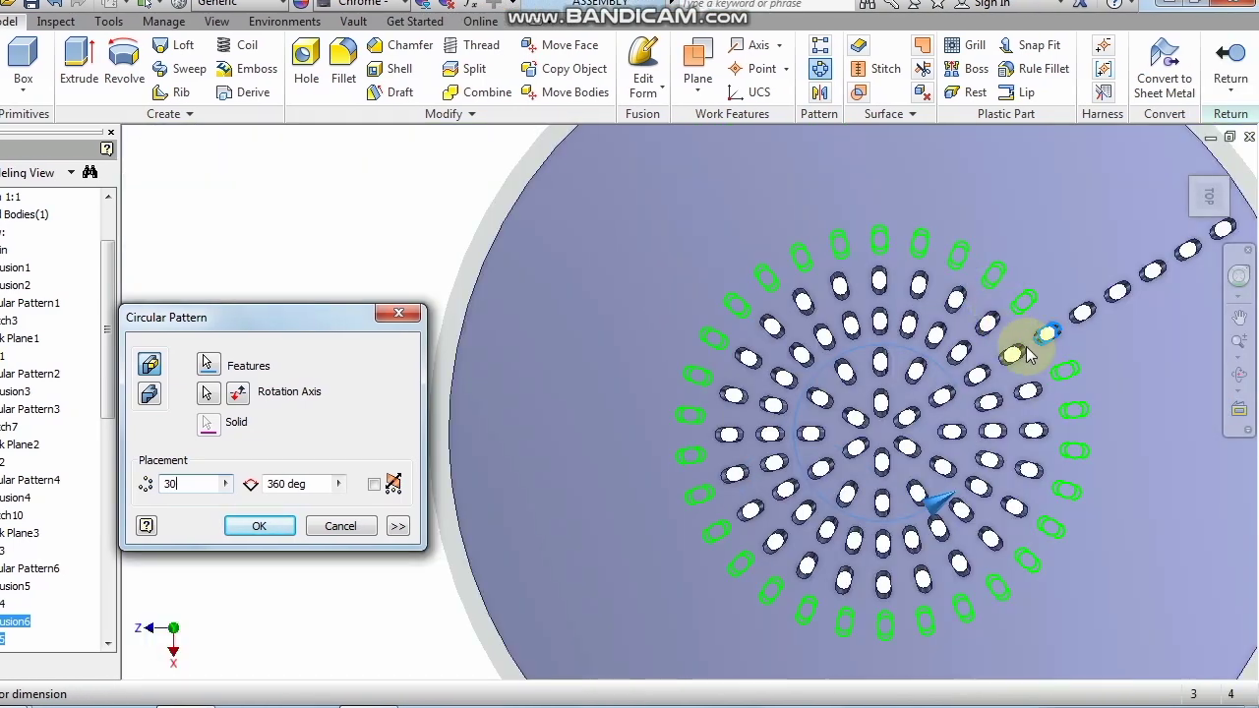
pyautogui.click(264, 526)
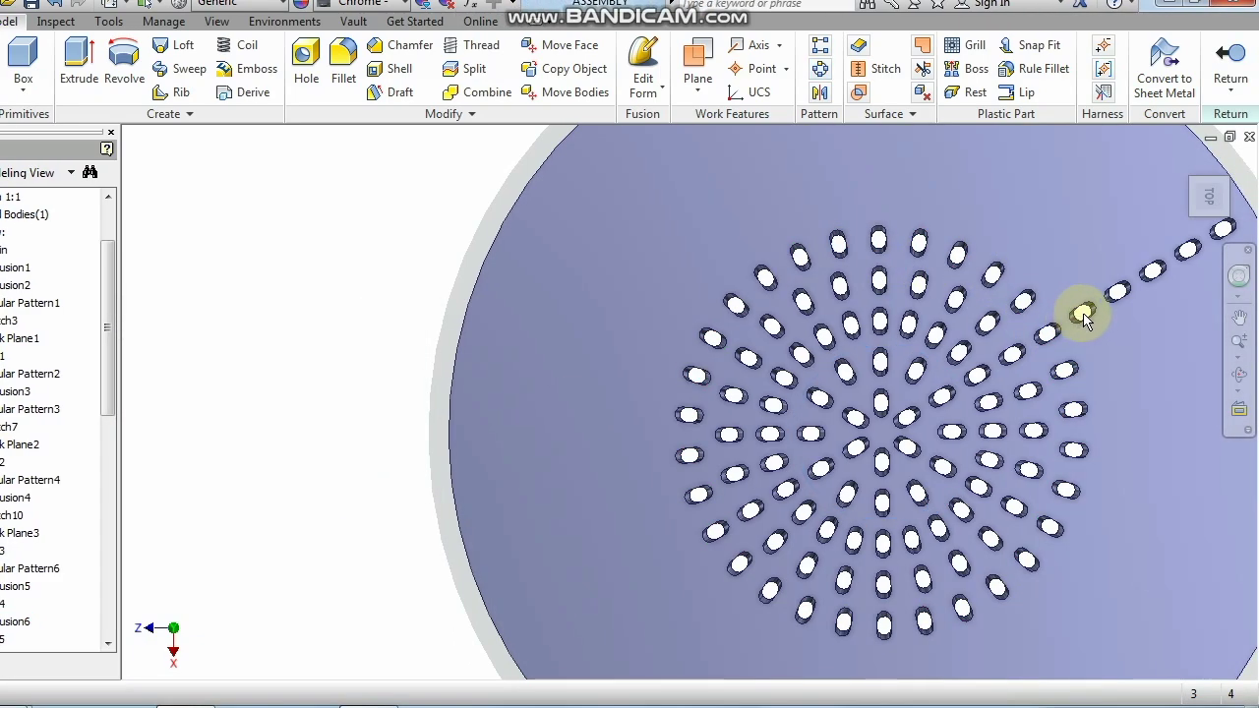
# Examine the blue disc's patterned slot rings and the remaining straight row for slot spacing and alignment from centre to rim.
pyautogui.moveTo(1131, 315); pyautogui.dragTo(893, 372, button='middle')
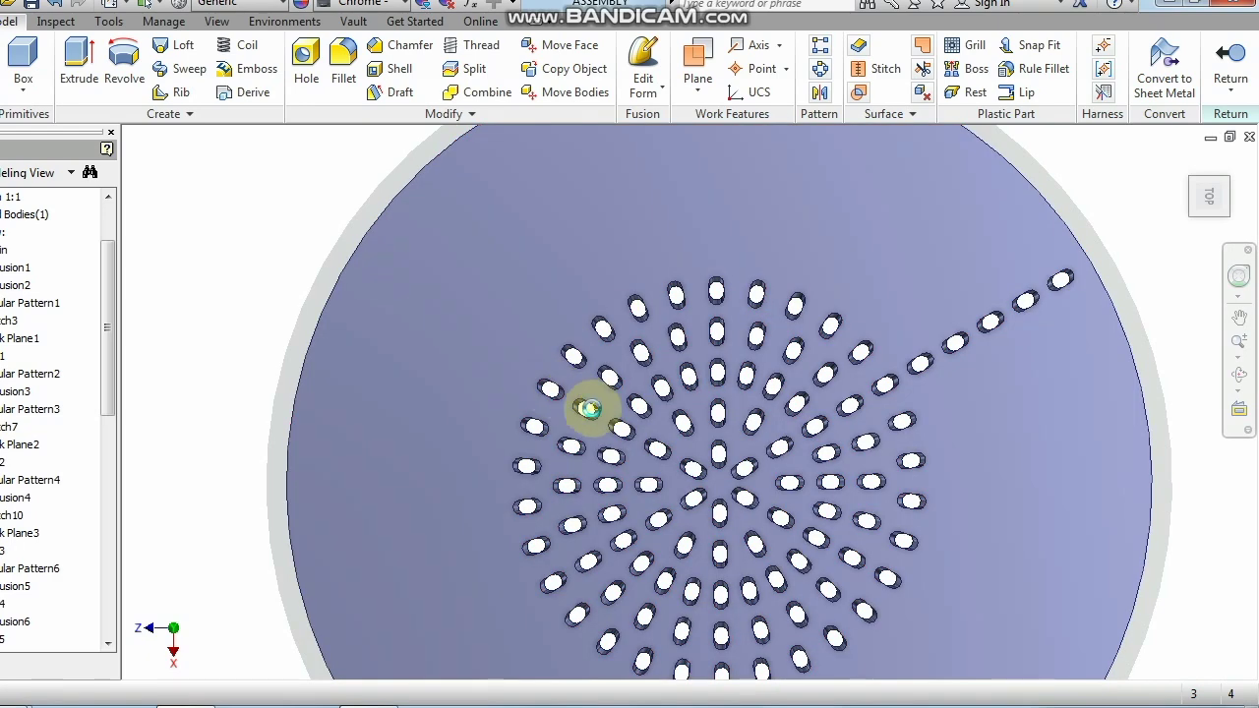
pyautogui.scroll(-3, 588, 408)
pyautogui.scroll(3, 579, 408)
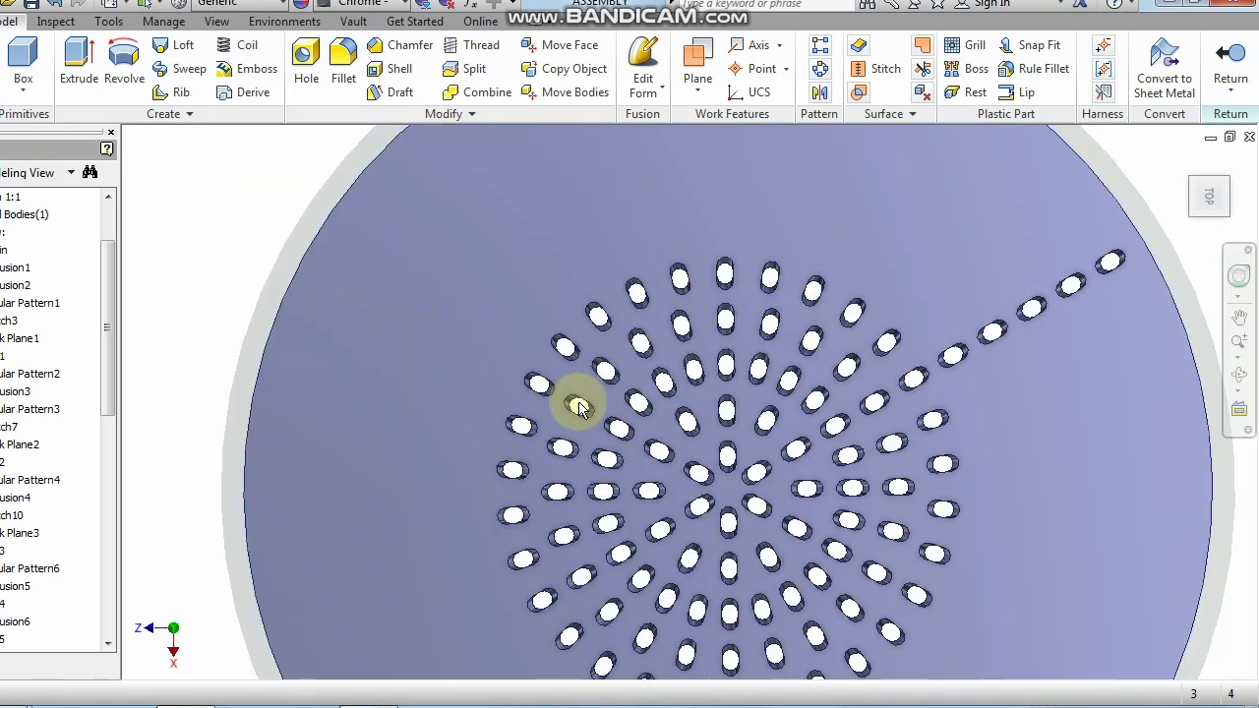
pyautogui.click(728, 464)
pyautogui.scroll(-3, 679, 358)
pyautogui.scroll(3, 691, 427)
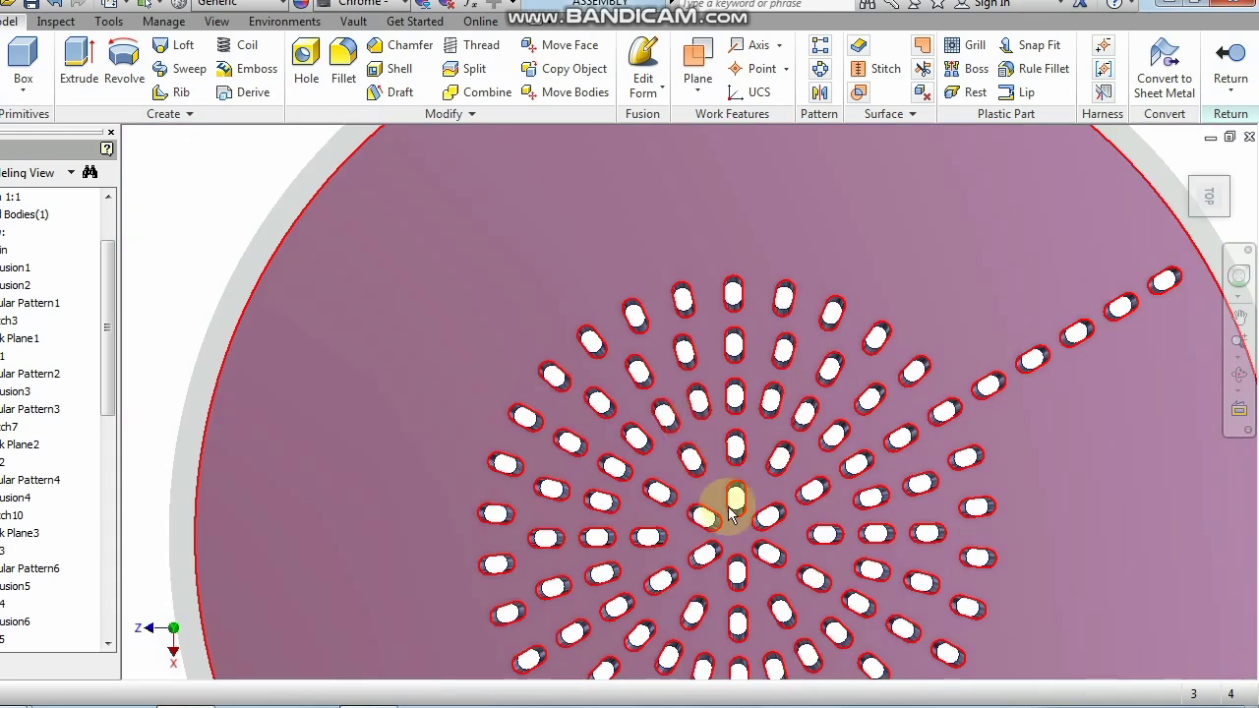
pyautogui.click(732, 510)
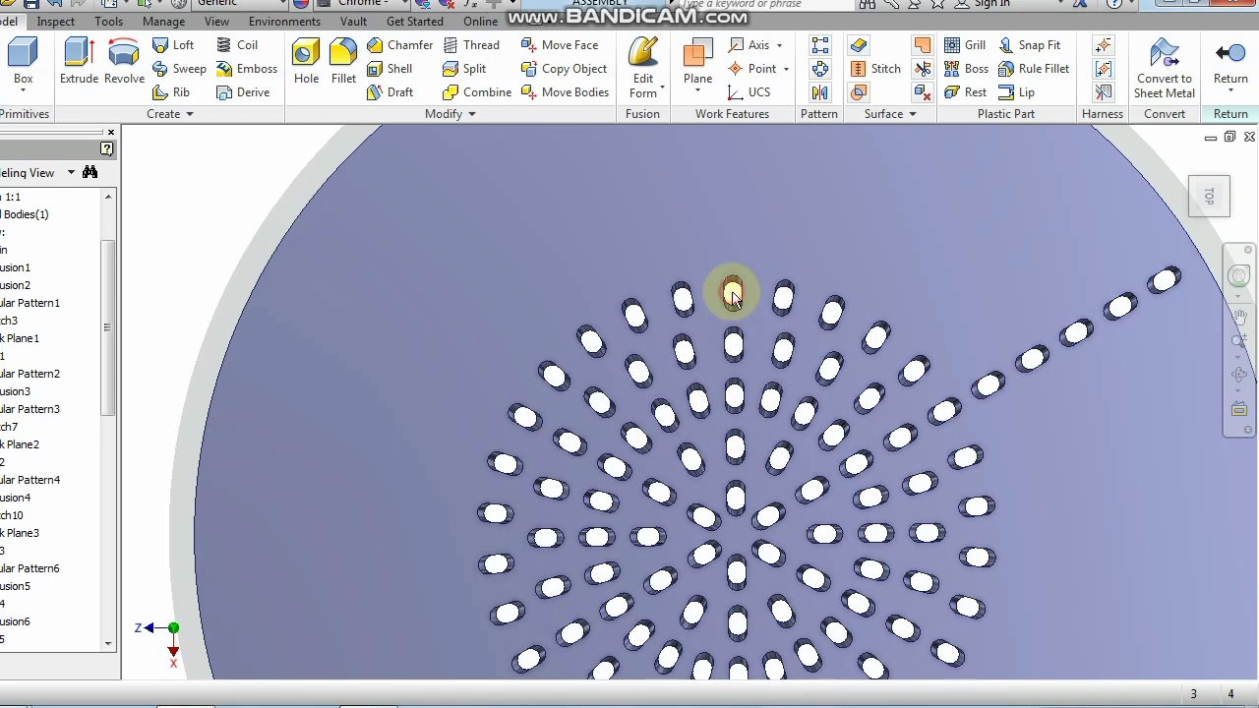
pyautogui.scroll(-3, 732, 295)
pyautogui.scroll(3, 871, 356)
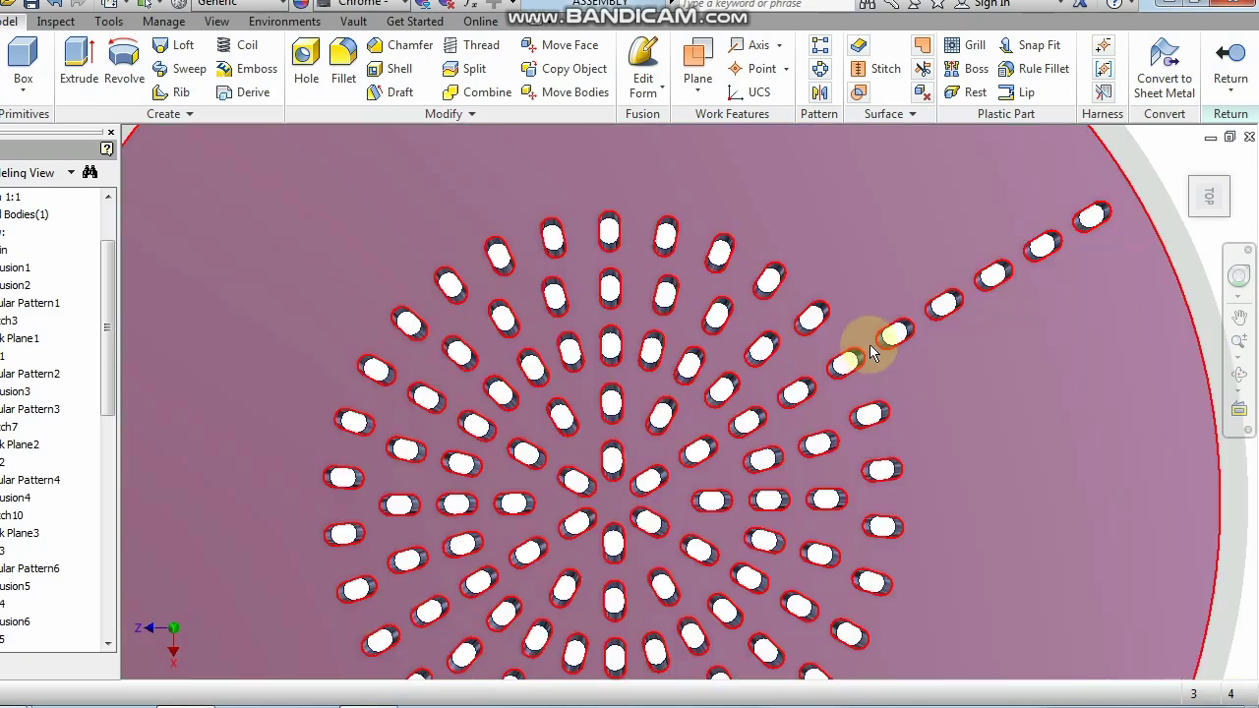
pyautogui.scroll(-3, 869, 344)
pyautogui.scroll(3, 846, 343)
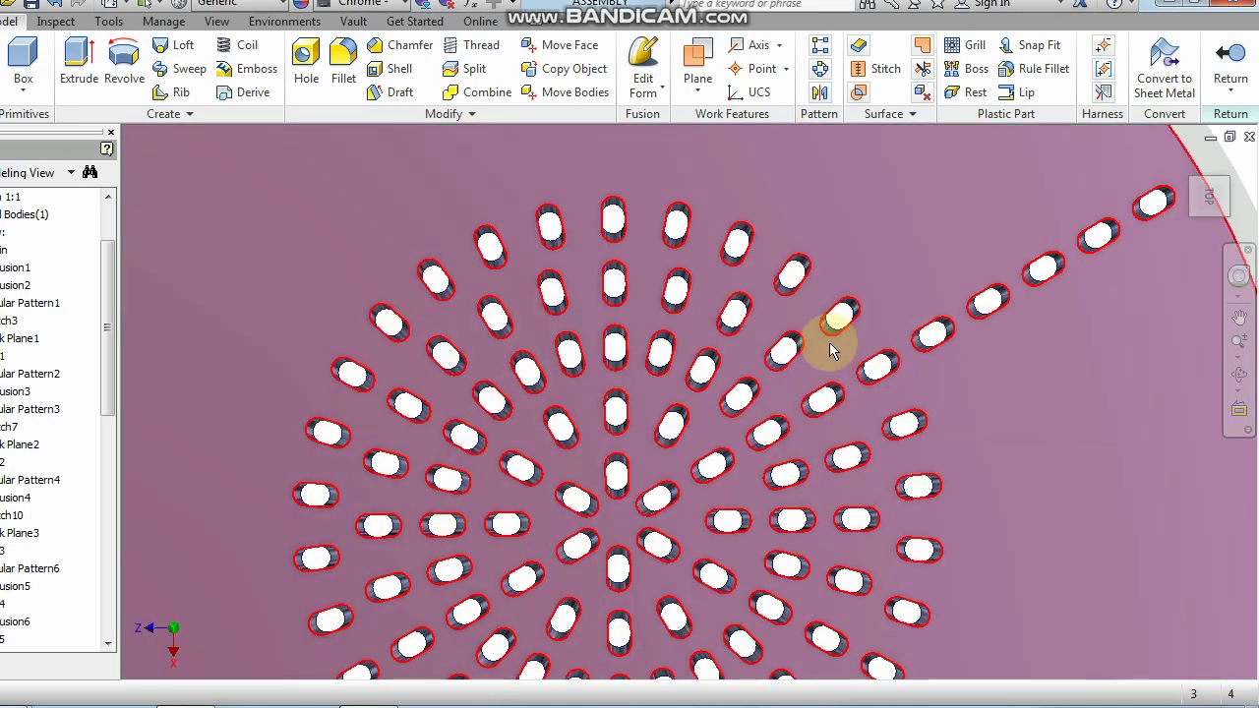
# Check the blue disc's unpatterned slots running to the rim against the finished concentric rings around its centre.
pyautogui.scroll(-3, 845, 346)
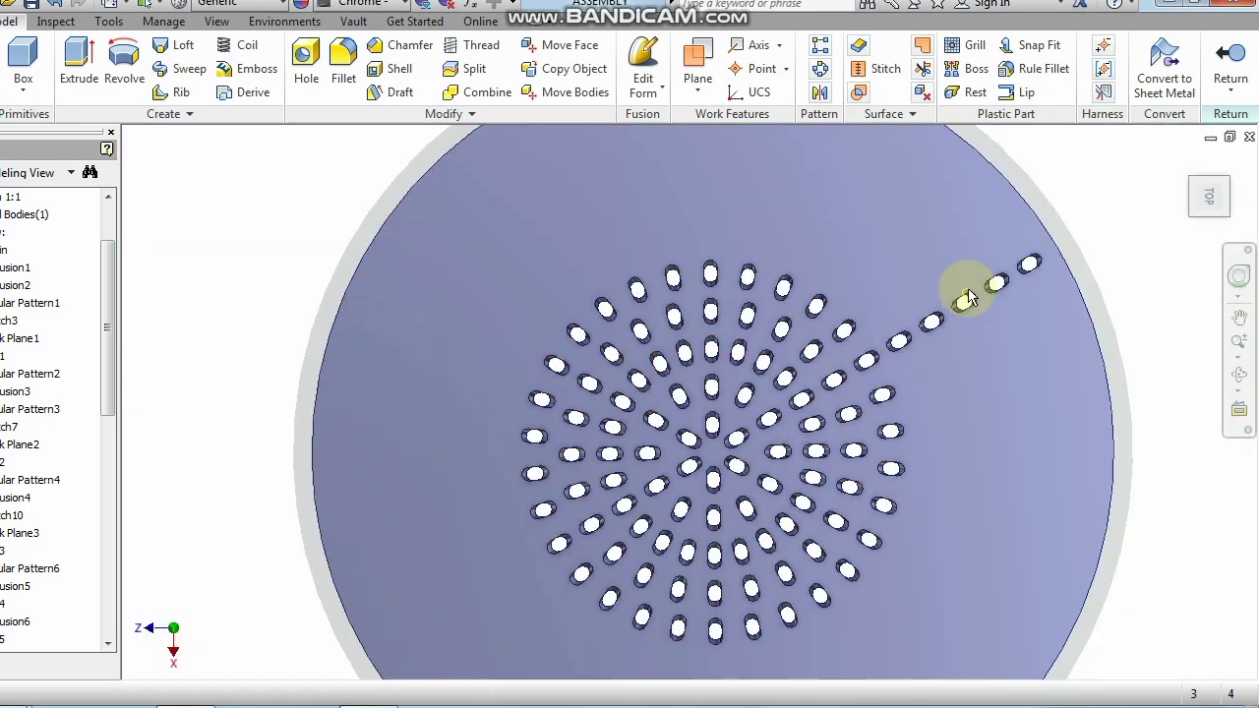
pyautogui.click(968, 298)
pyautogui.click(1048, 217)
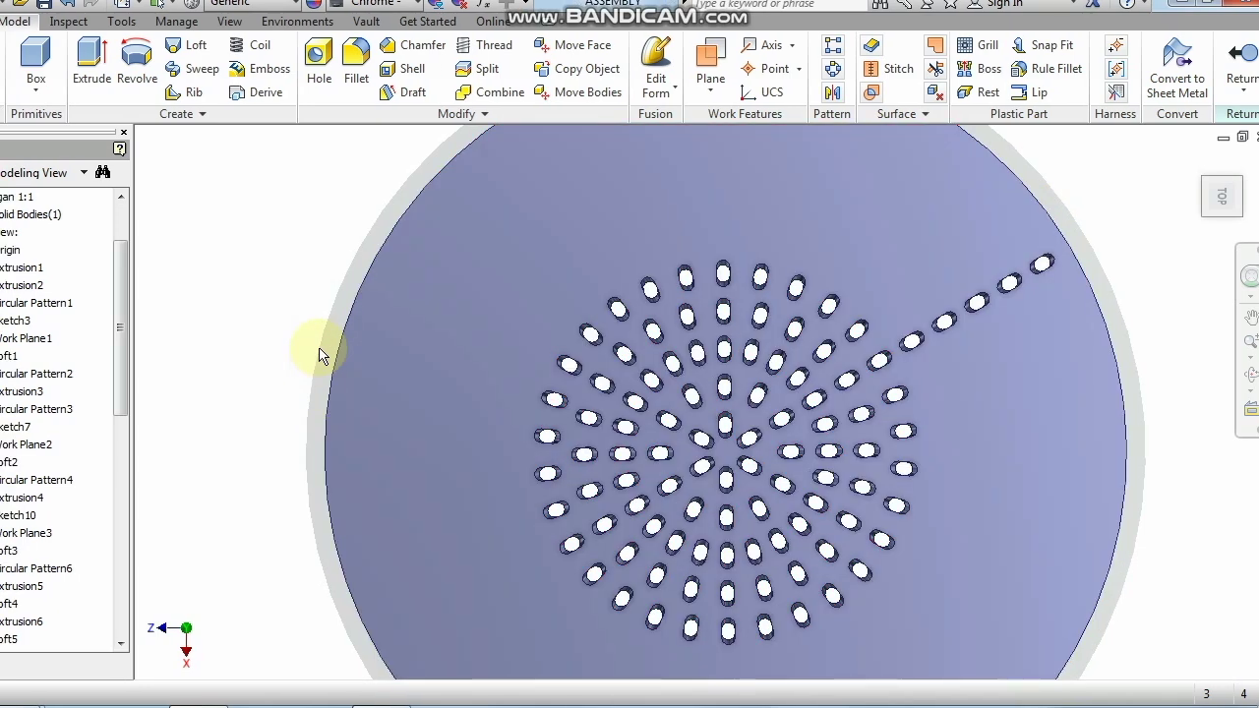
pyautogui.scroll(3, 317, 418)
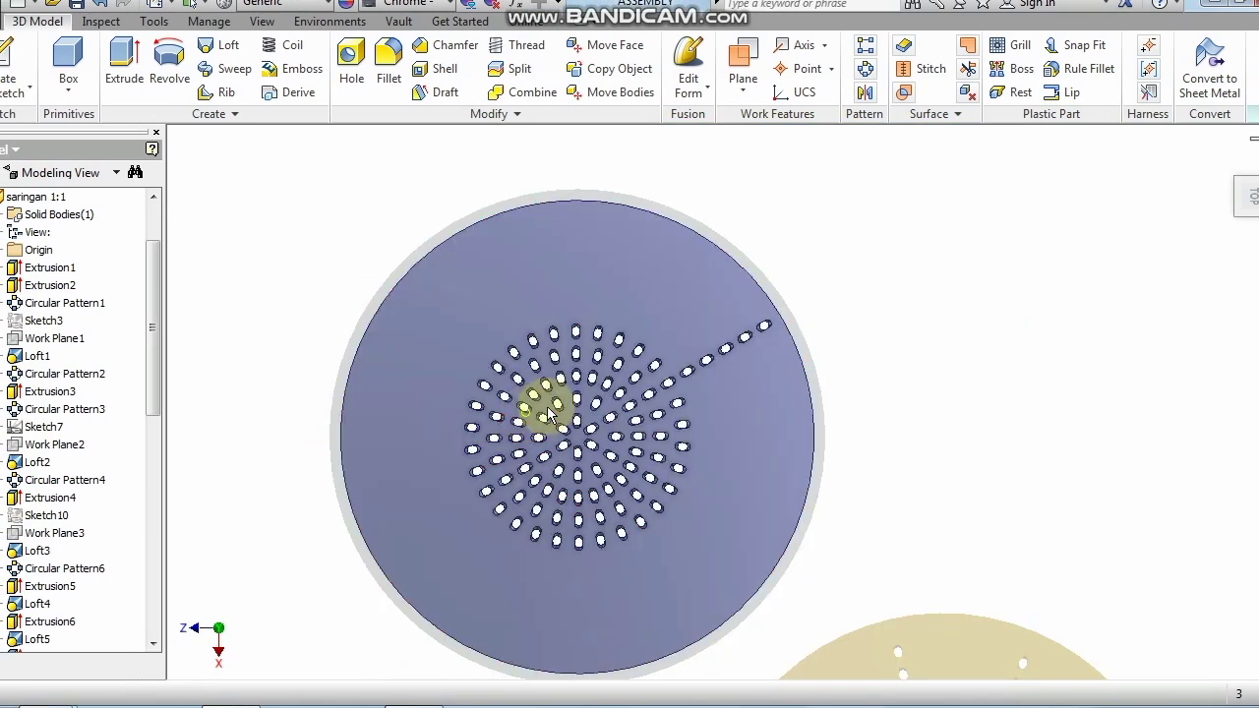
pyautogui.scroll(-3, 584, 400)
pyautogui.scroll(3, 596, 370)
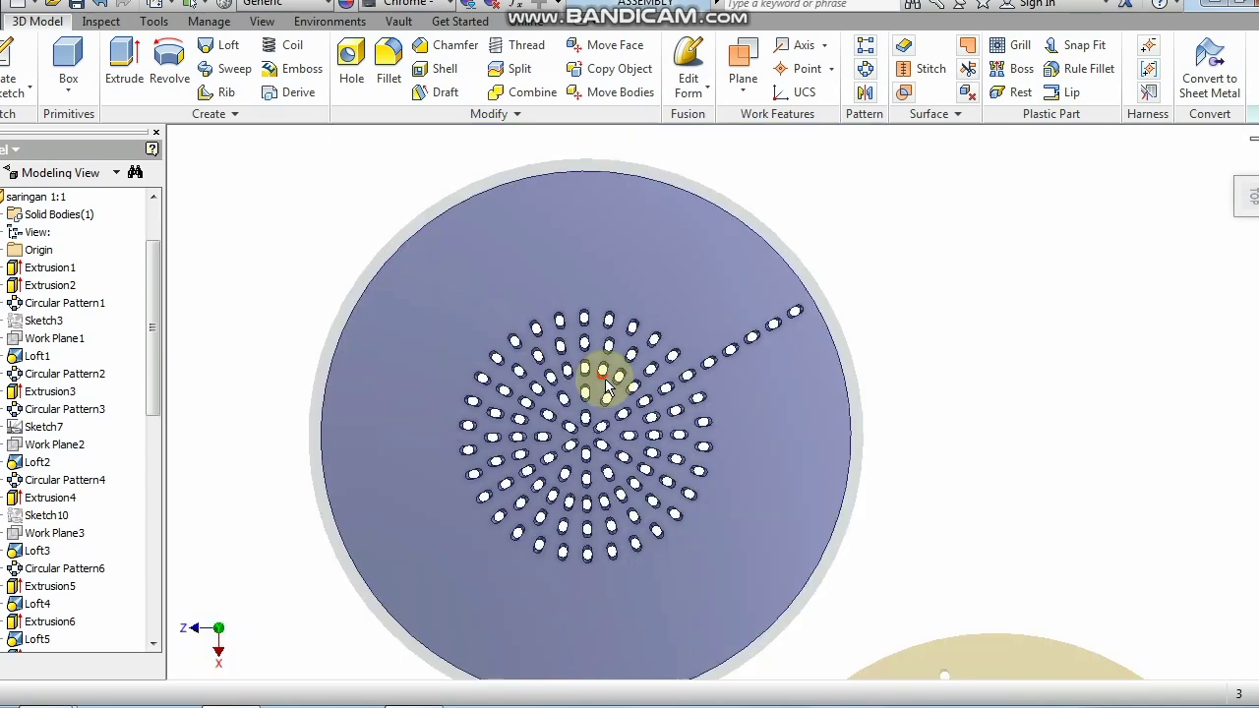
pyautogui.scroll(-3, 562, 393)
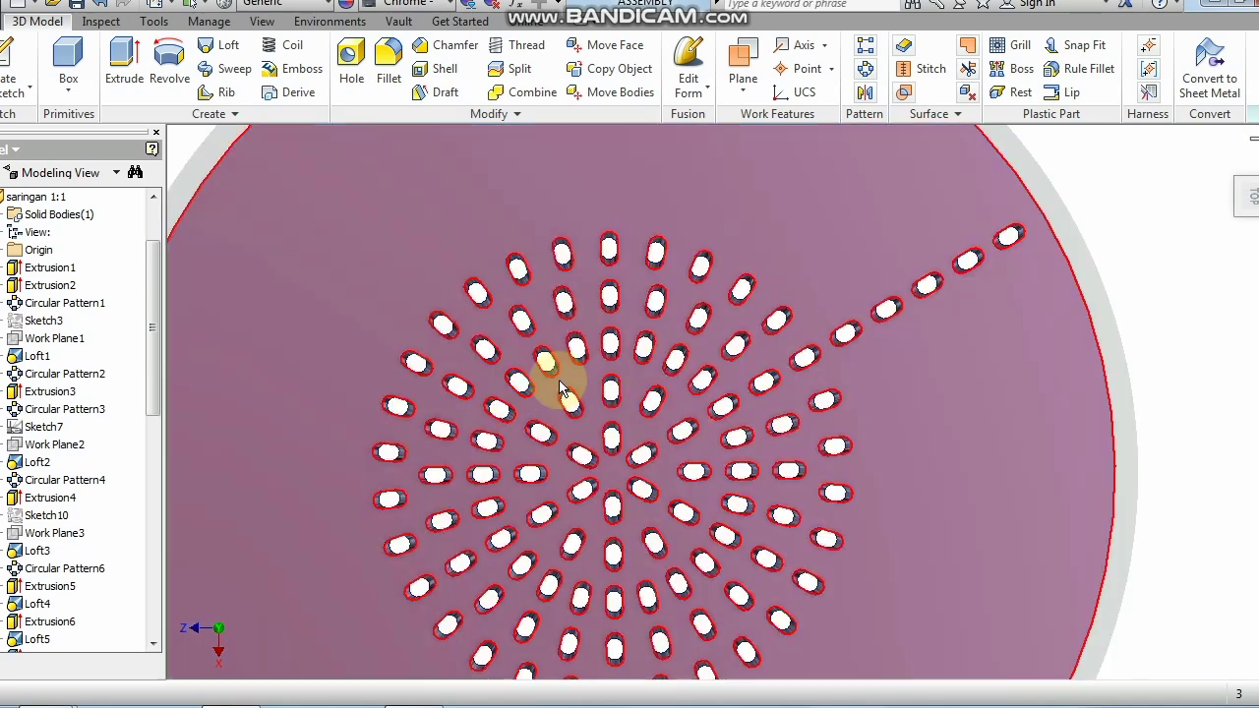
pyautogui.scroll(3, 559, 379)
pyautogui.scroll(-2, 555, 374)
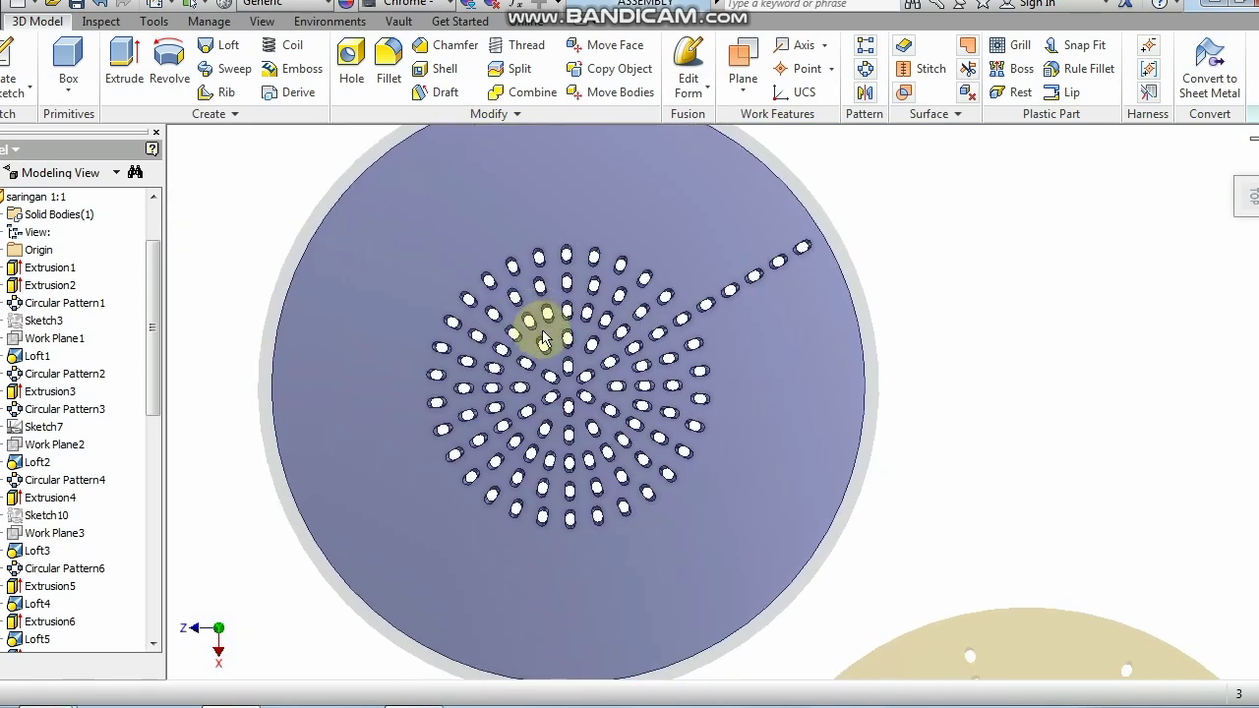
pyautogui.scroll(-3, 544, 337)
pyautogui.scroll(4, 543, 324)
pyautogui.scroll(1, 511, 315)
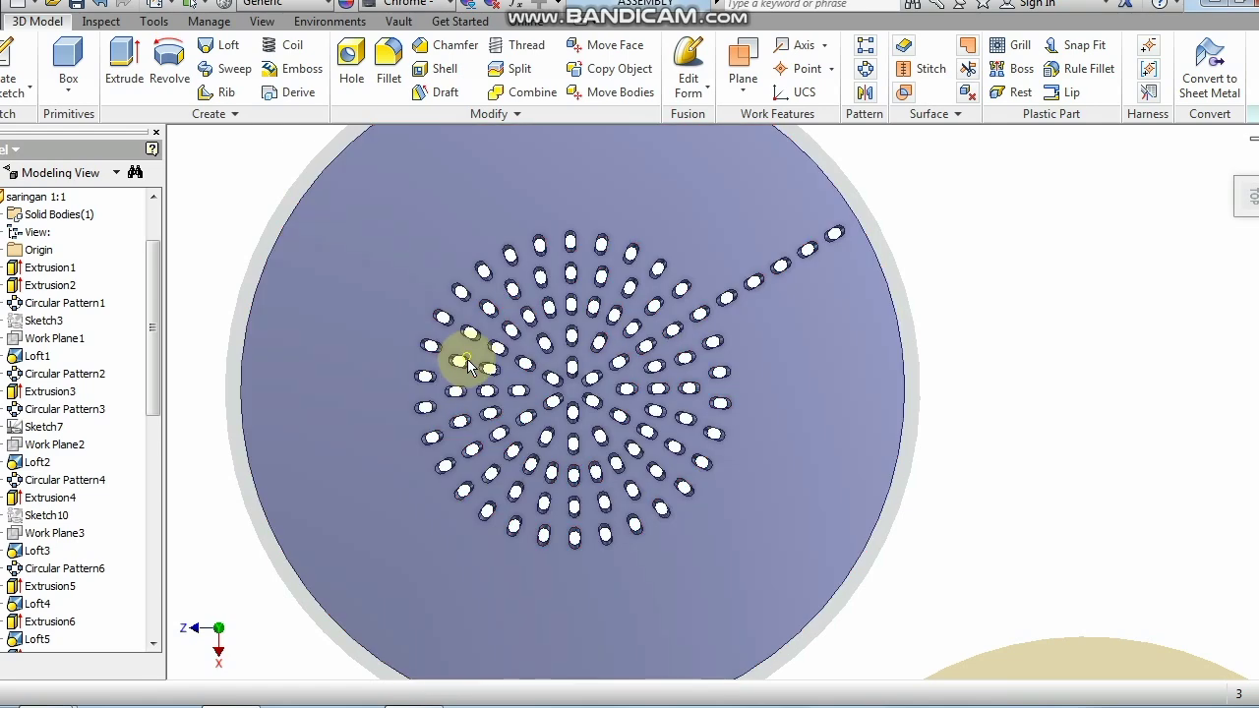
pyautogui.moveTo(640, 443); pyautogui.dragTo(622, 403, button='middle')
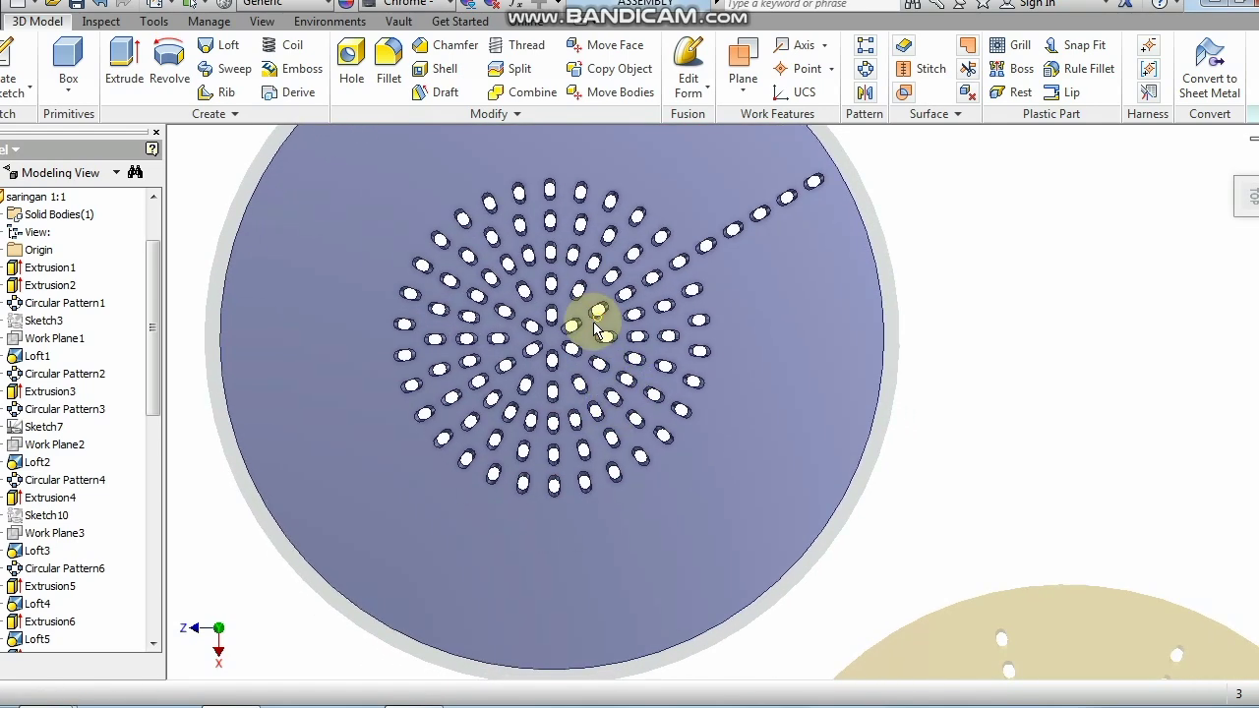
pyautogui.moveTo(590, 317); pyautogui.dragTo(561, 421, button='middle')
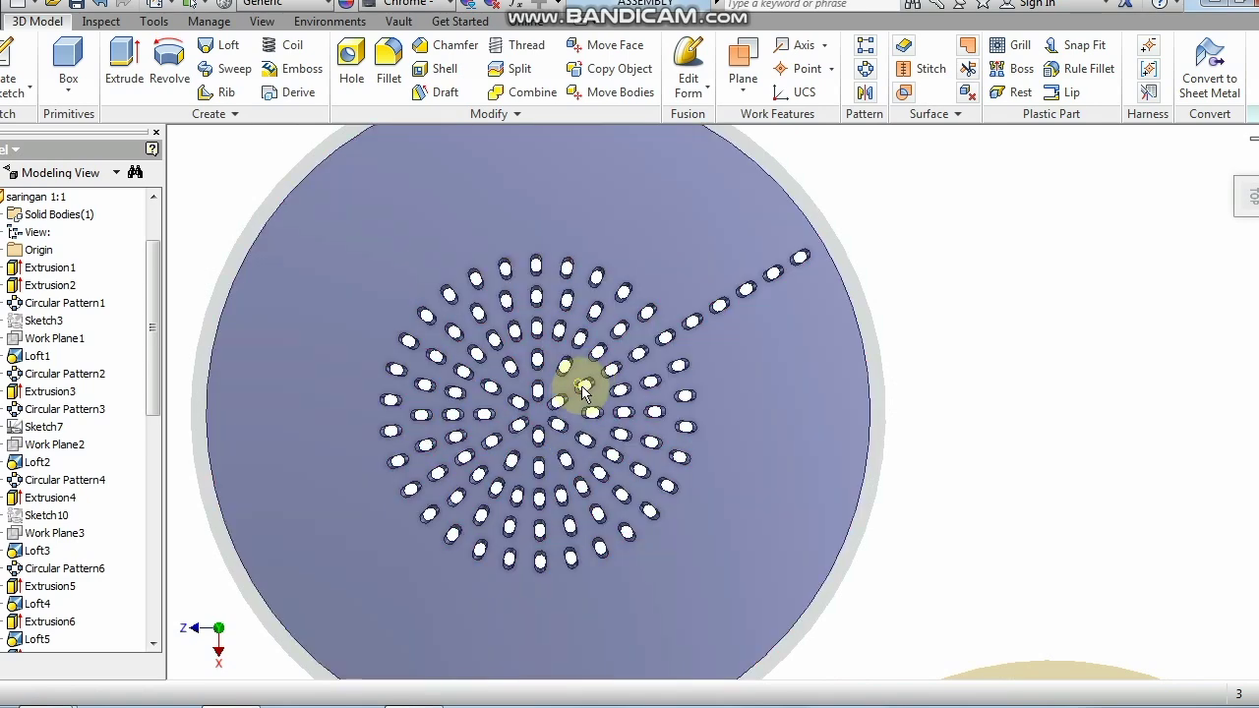
# Bring both discs into view, finish editing the blue disc part and return to the assembly.
pyautogui.scroll(-3, 570, 373)
pyautogui.moveTo(682, 489); pyautogui.dragTo(689, 413, button='middle')
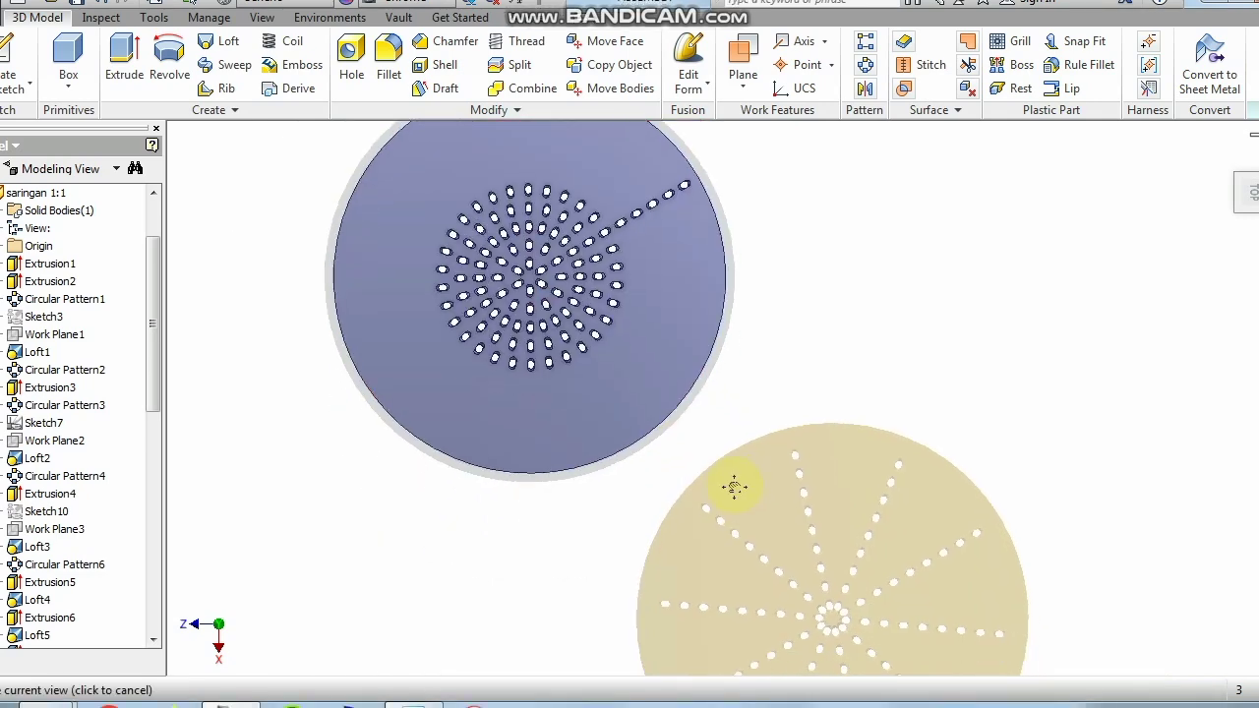
pyautogui.scroll(3, 720, 499)
pyautogui.scroll(-3, 718, 479)
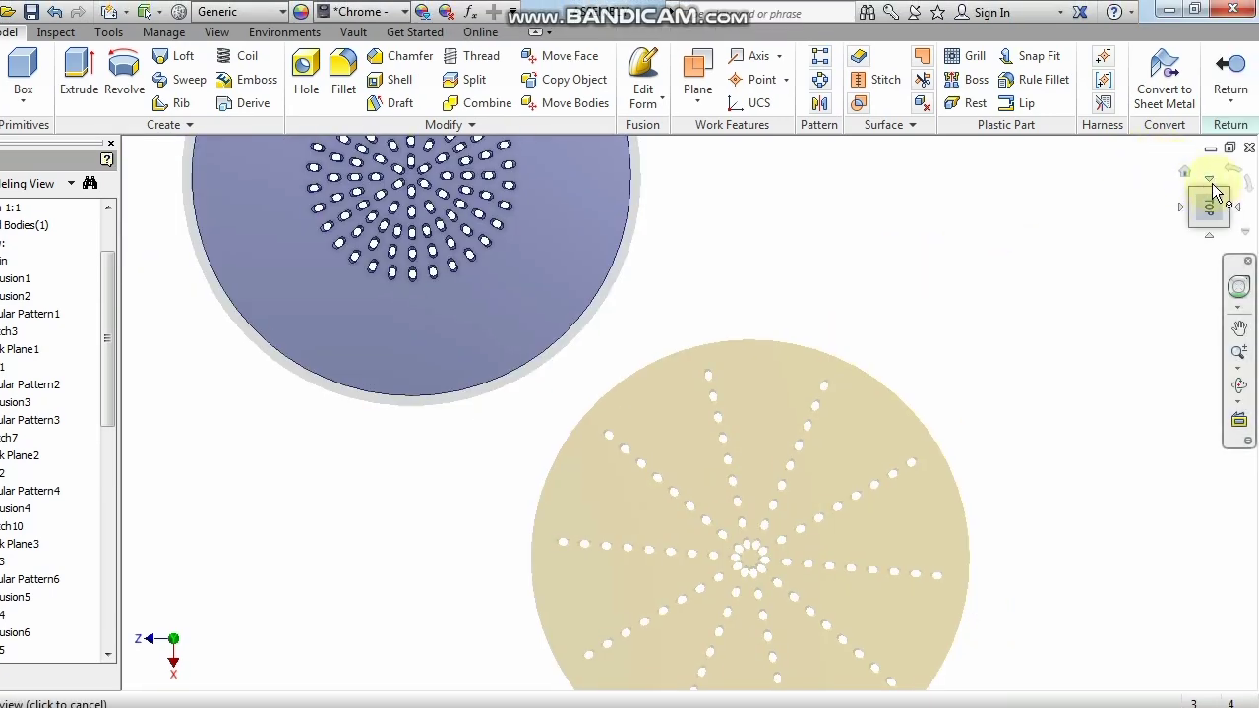
pyautogui.click(1231, 69)
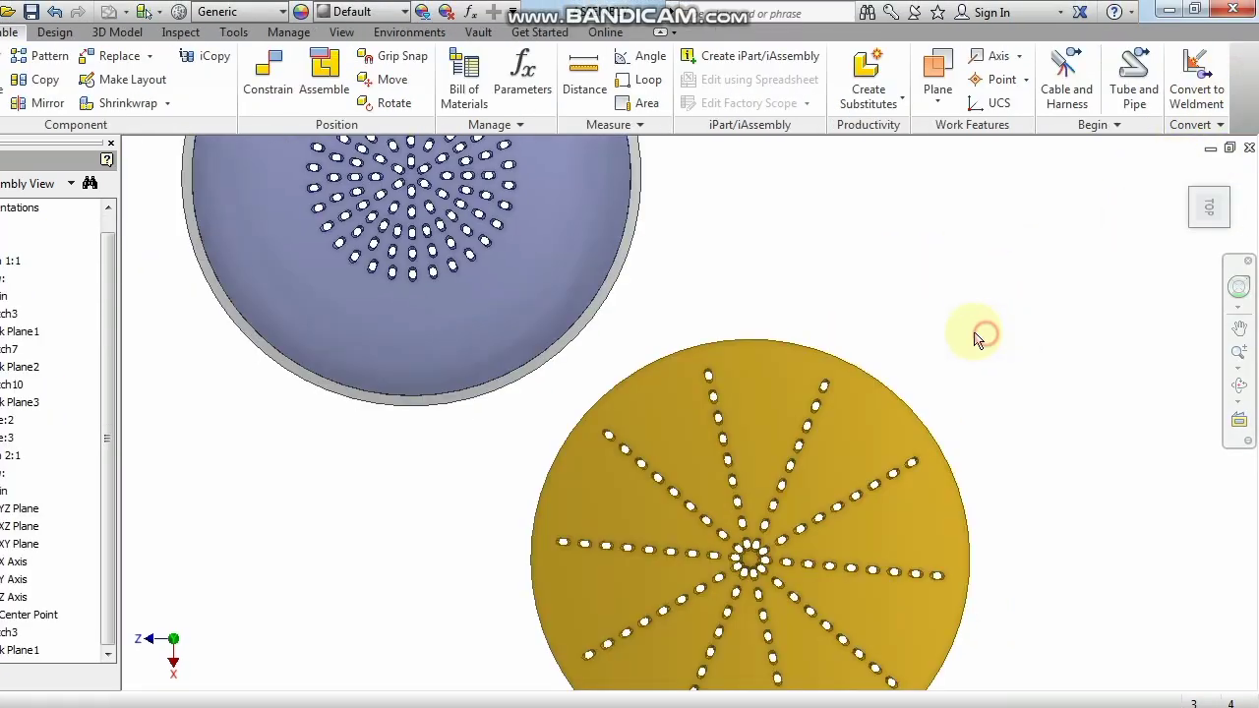
# Compare the blue disc's concentric slot rings with the gold disc's radial slot rows, looking at slot spacing and distribution.
pyautogui.moveTo(976, 338); pyautogui.dragTo(983, 462, button='middle')
pyautogui.scroll(3, 466, 268)
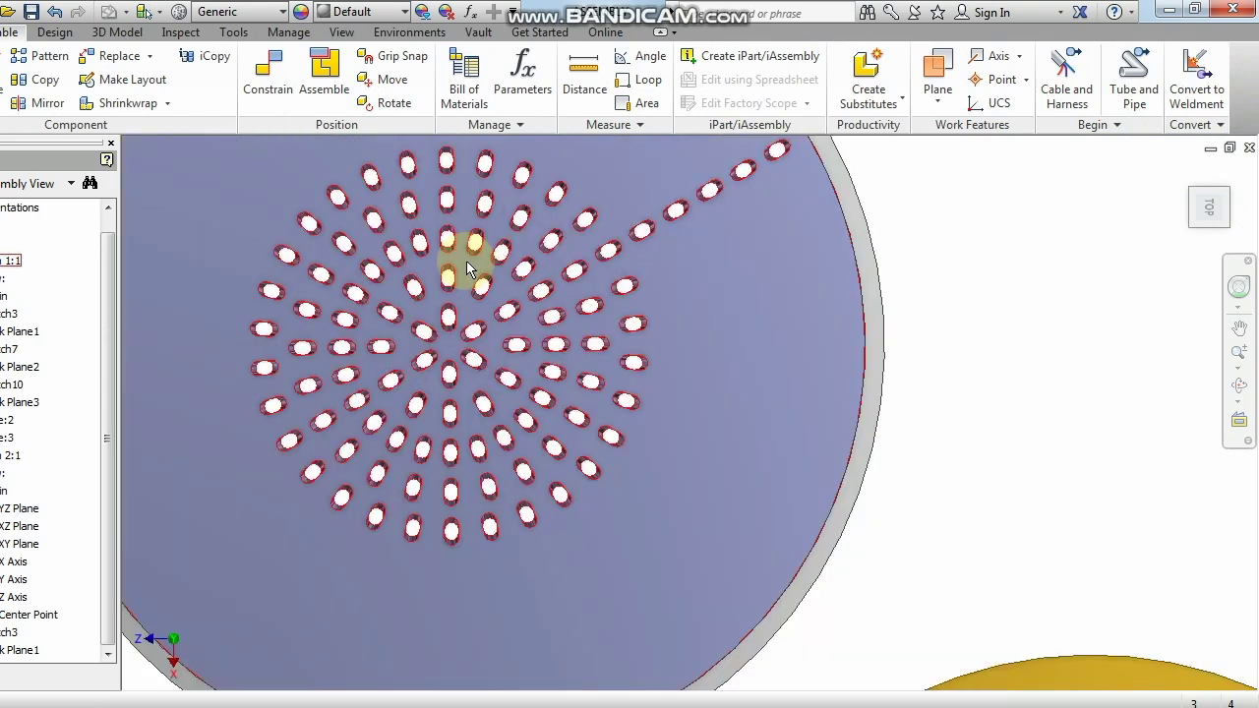
pyautogui.moveTo(478, 295); pyautogui.dragTo(574, 381, button='middle')
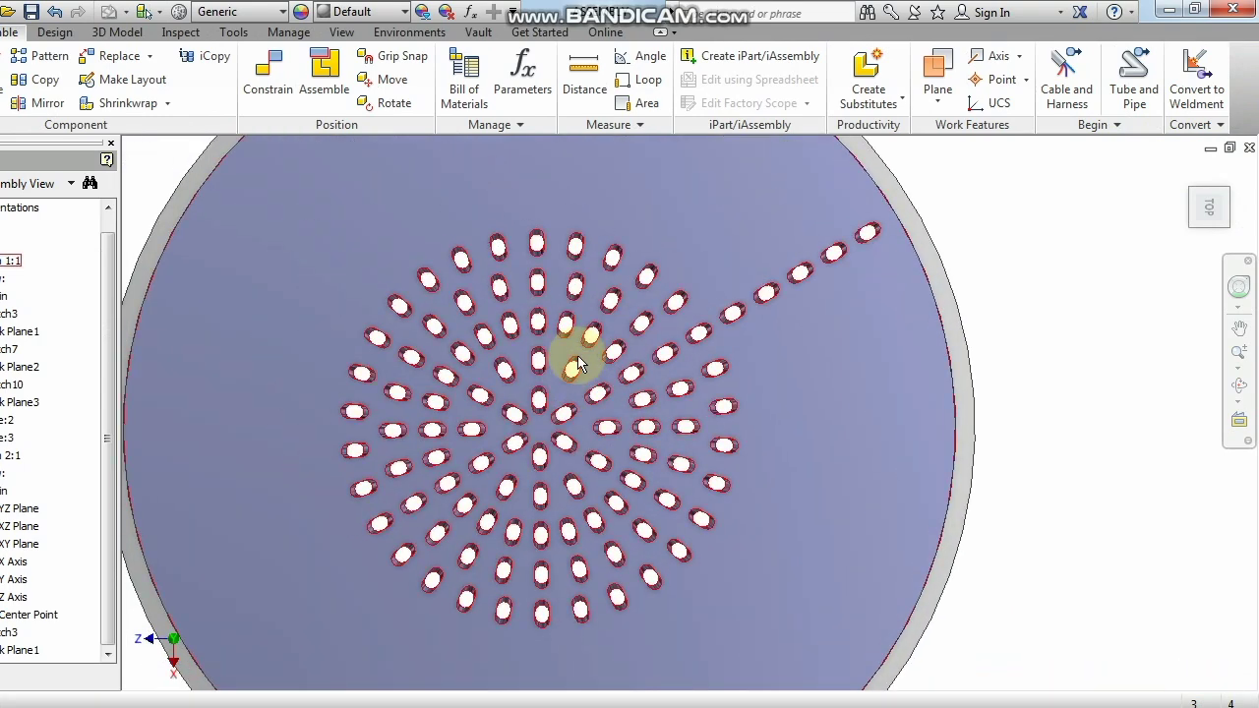
pyautogui.scroll(-3, 578, 364)
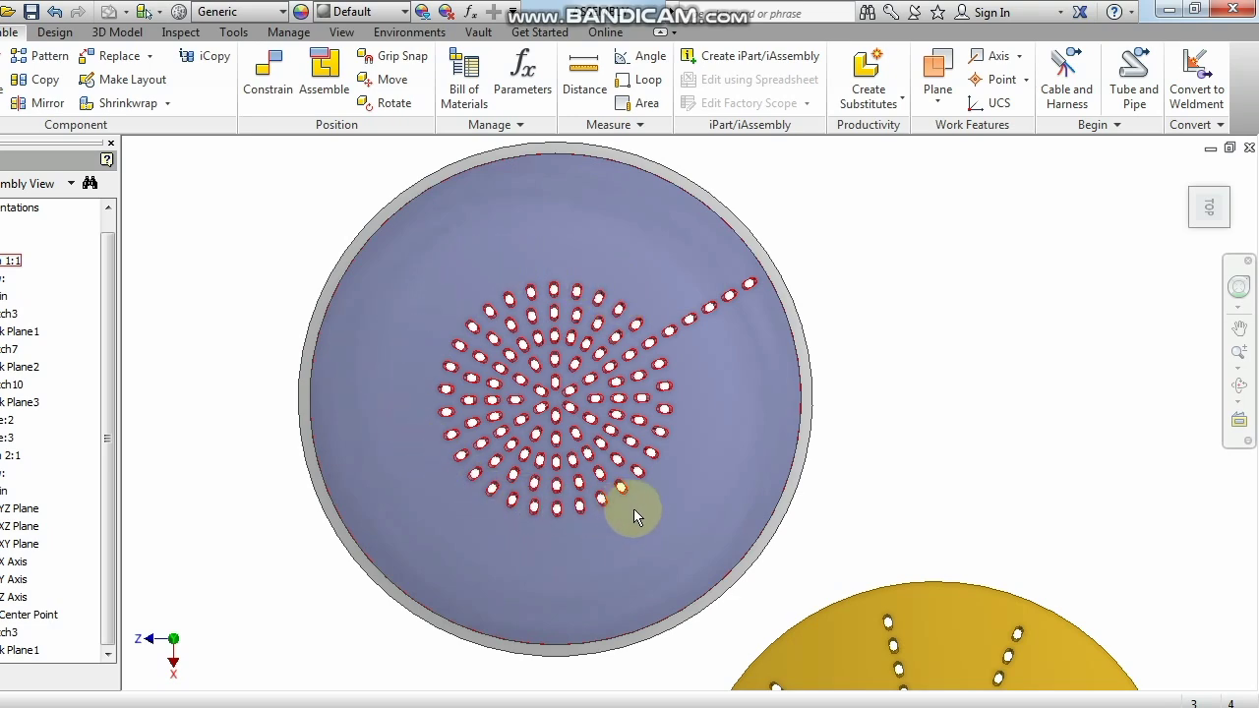
pyautogui.scroll(3, 696, 327)
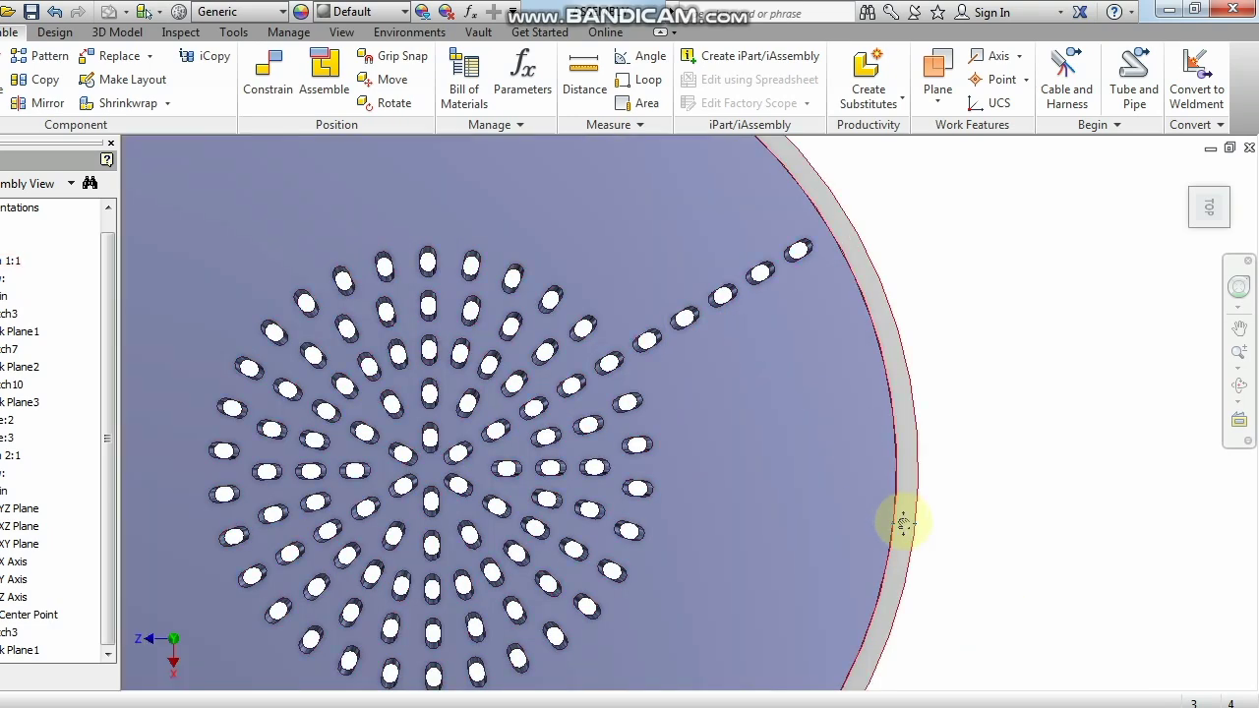
pyautogui.scroll(-3, 761, 304)
pyautogui.moveTo(819, 531); pyautogui.dragTo(704, 396, button='middle')
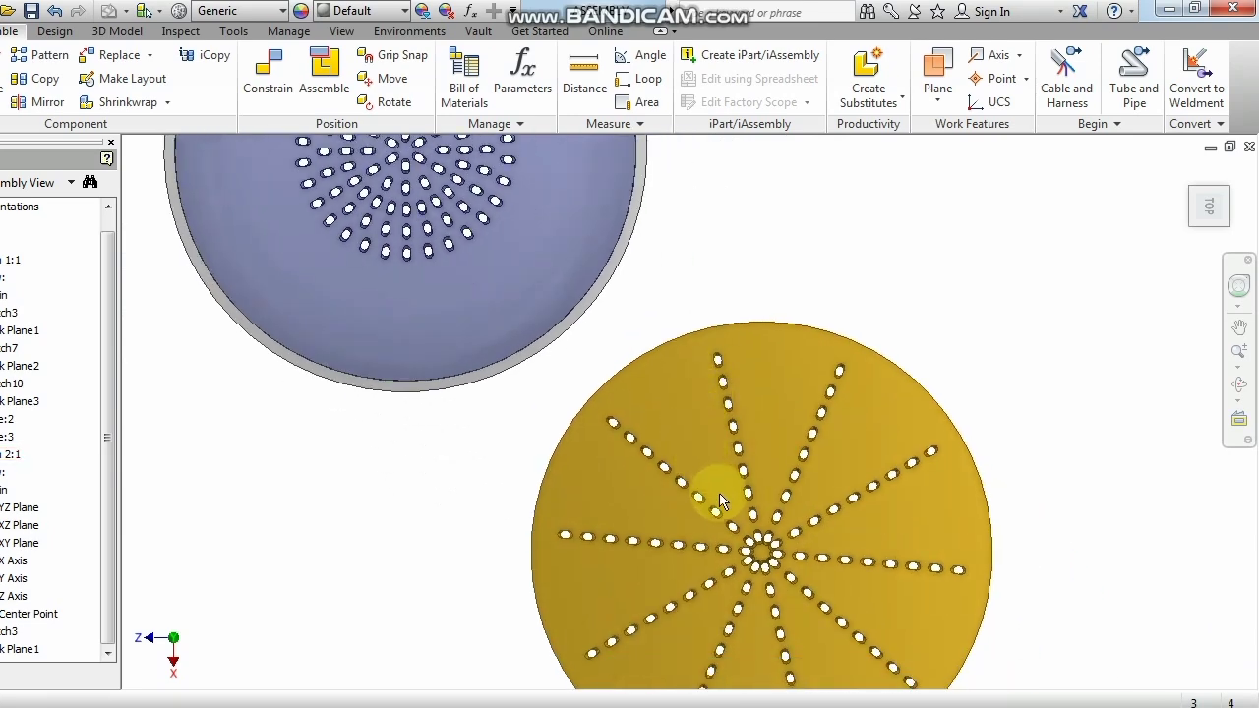
pyautogui.moveTo(401, 270); pyautogui.dragTo(440, 345, button='middle')
pyautogui.scroll(5, 745, 449)
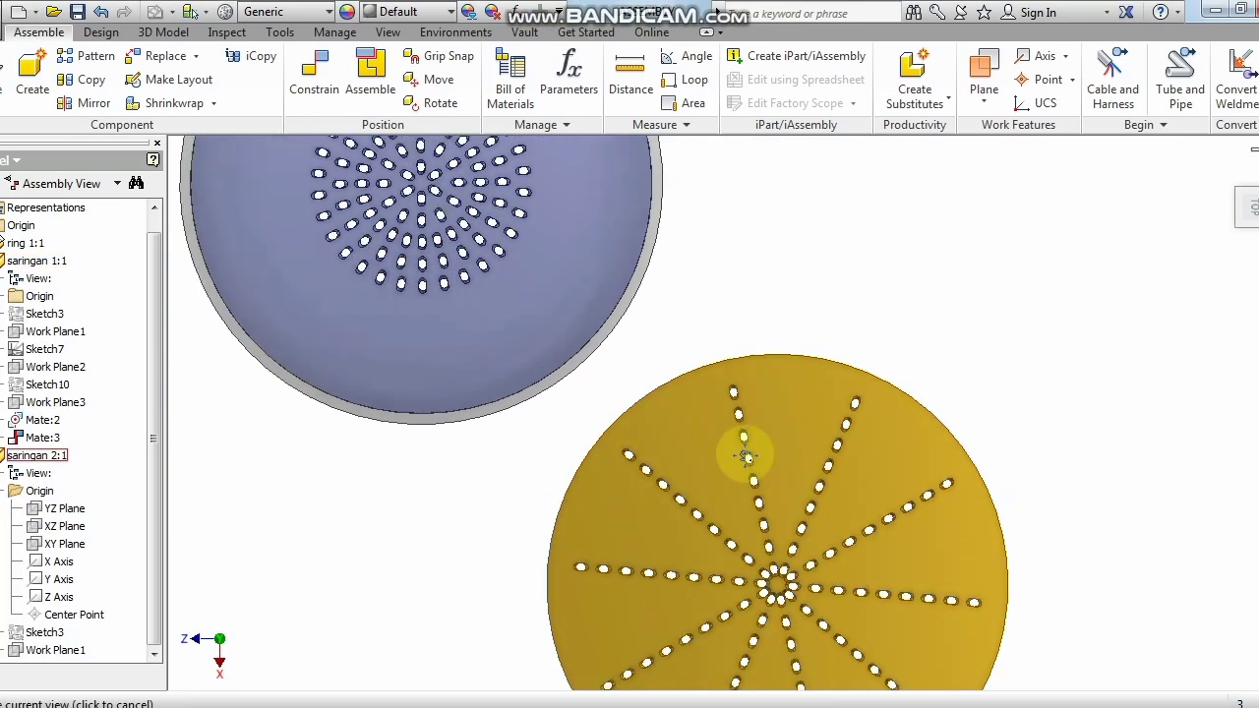
pyautogui.scroll(3, 733, 462)
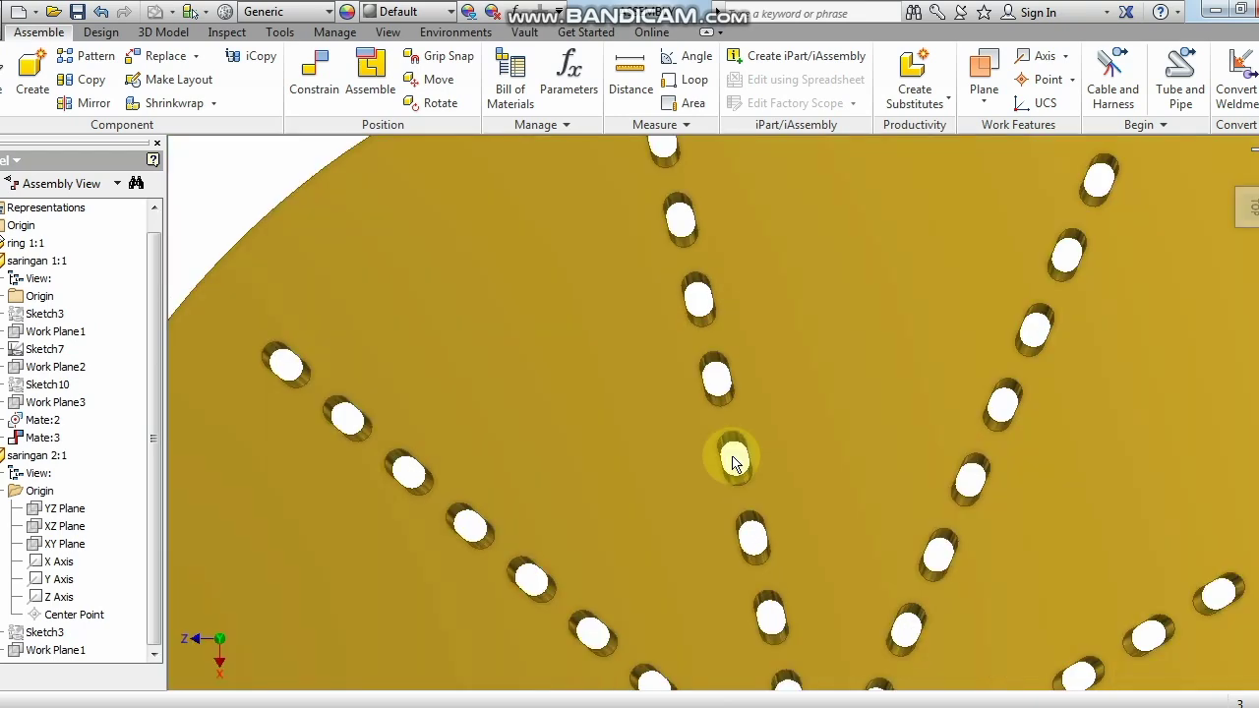
pyautogui.scroll(-2, 732, 462)
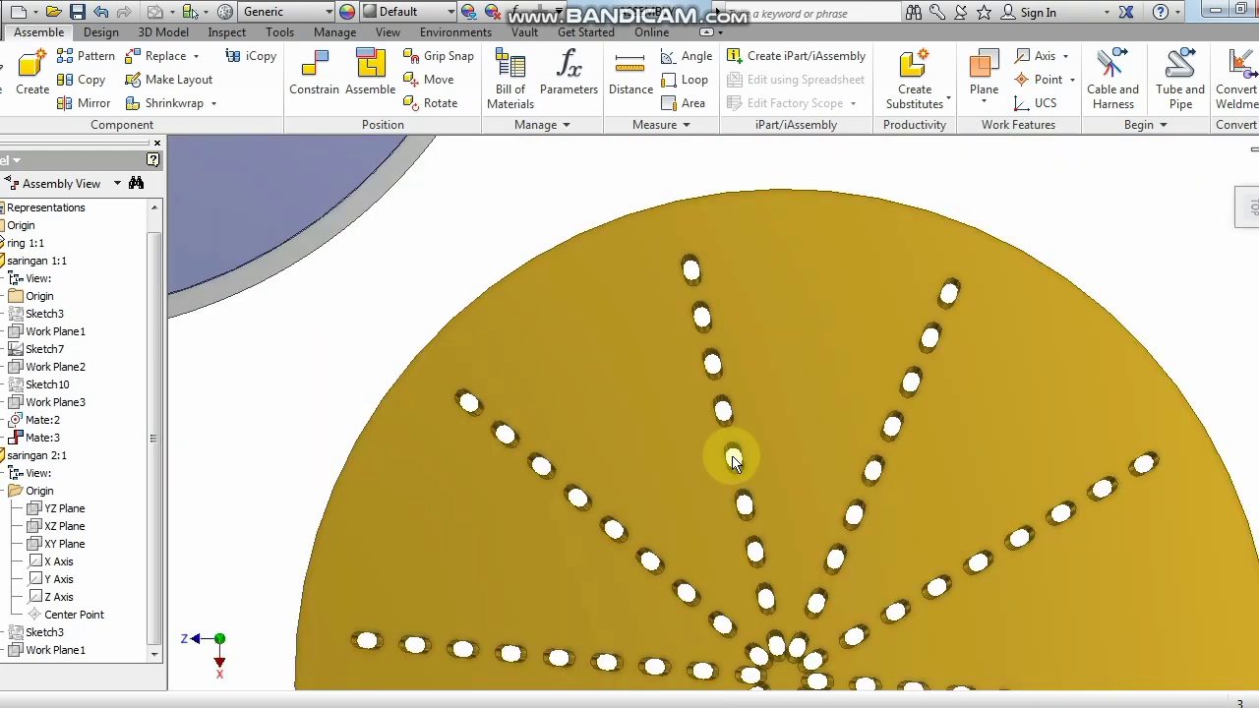
pyautogui.scroll(-3, 732, 463)
pyautogui.scroll(-4, 747, 467)
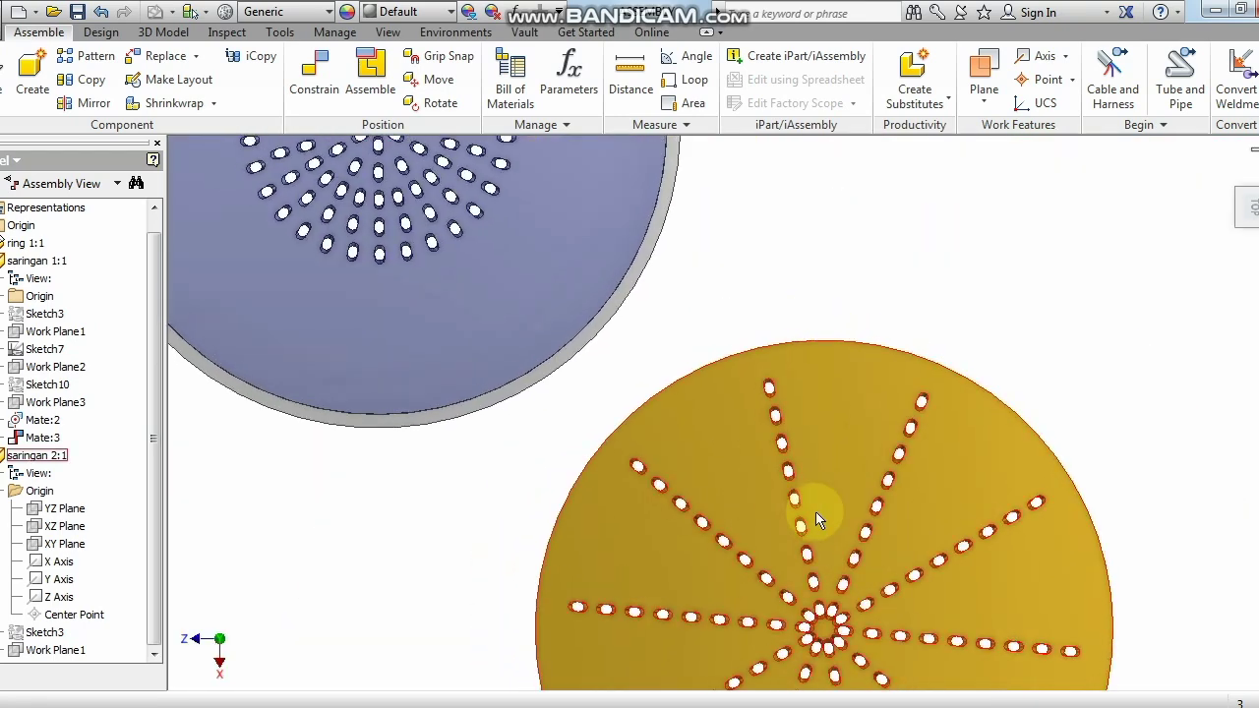
pyautogui.scroll(4, 571, 288)
pyautogui.scroll(-2, 640, 426)
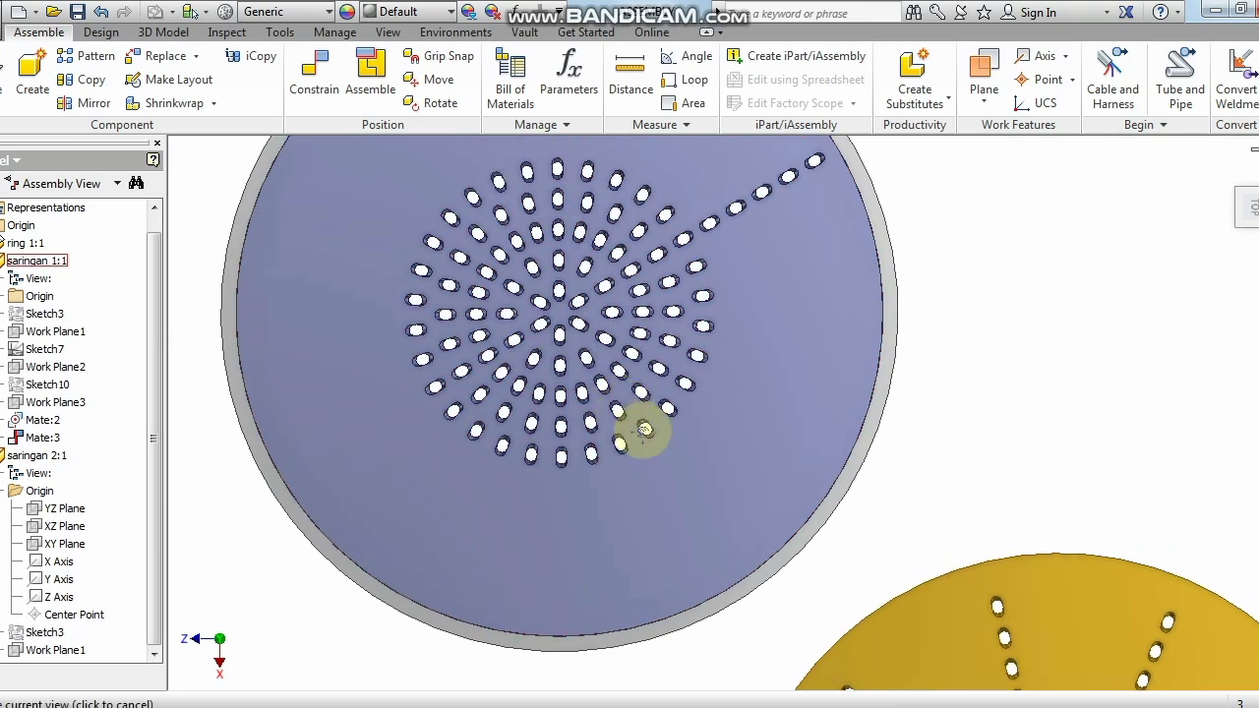
pyautogui.scroll(3, 676, 425)
pyautogui.scroll(-2, 675, 417)
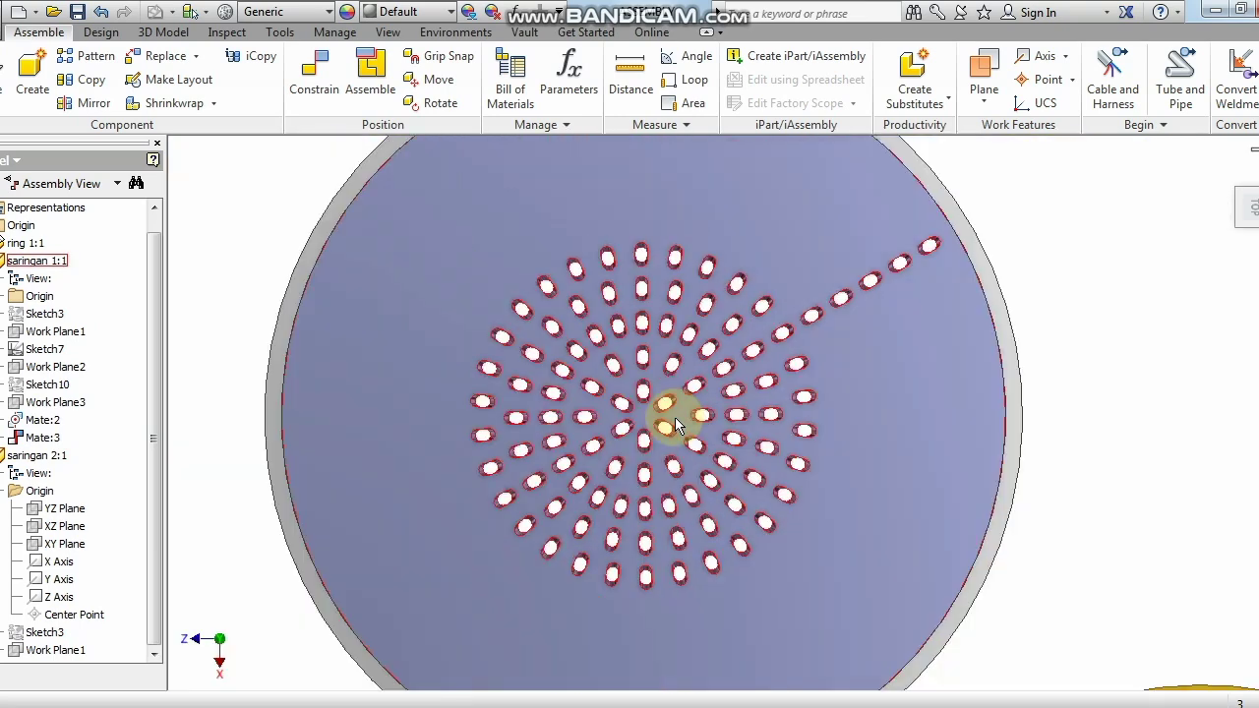